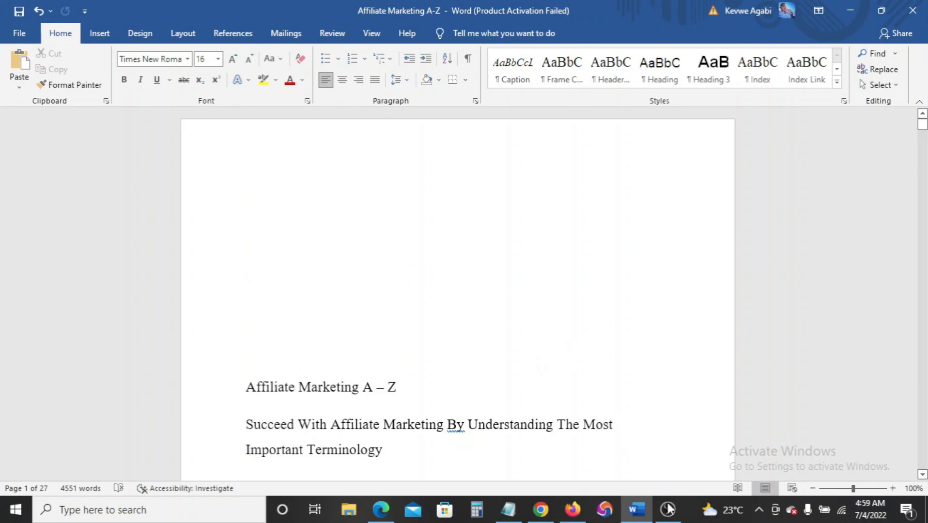
Scroll through the ebook draft and briefly check the Notepad window
scroll(551, 378, down, 5)
scroll(552, 377, down, 10)
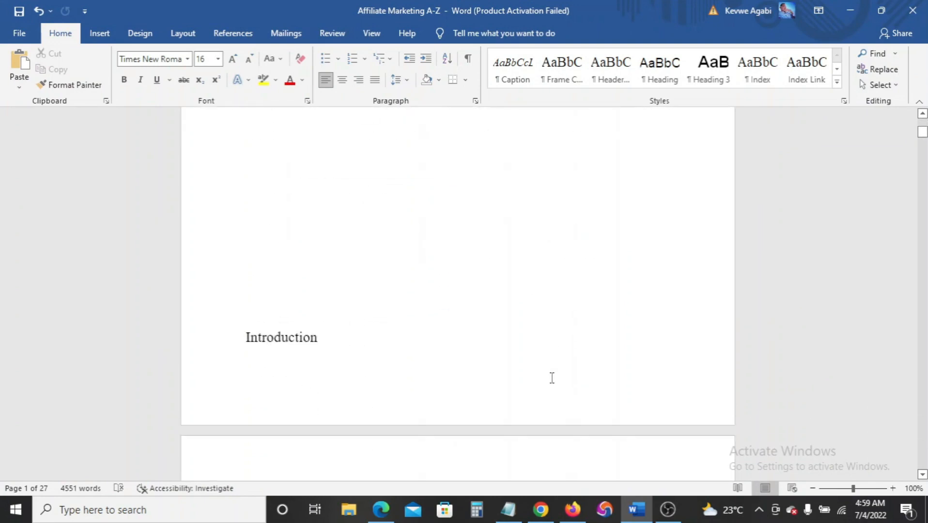
scroll(549, 376, up, 8)
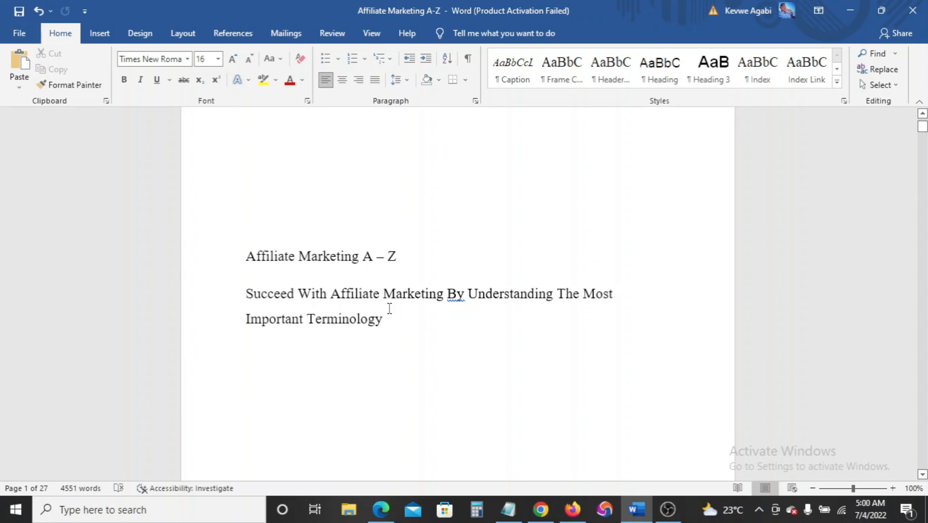
scroll(402, 315, down, 8)
scroll(400, 314, down, 3)
scroll(399, 314, up, 10)
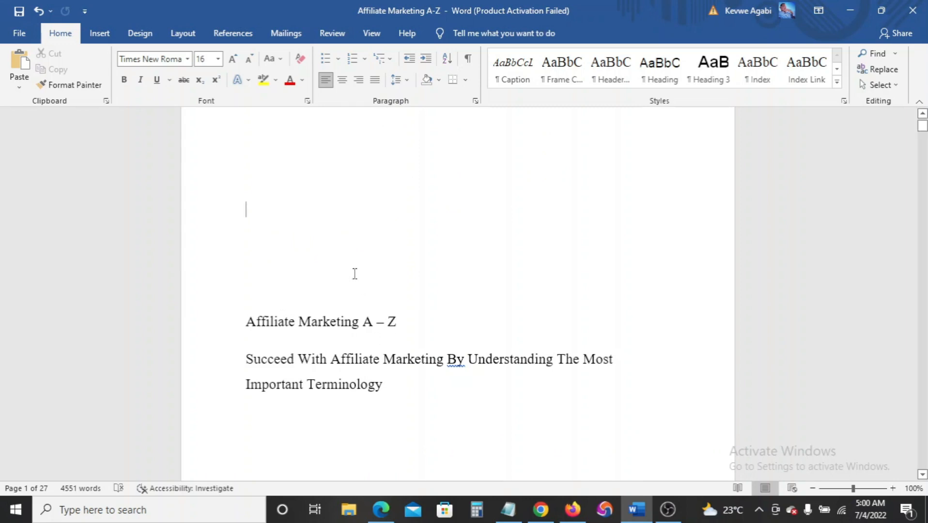
scroll(352, 273, down, 3)
scroll(352, 273, up, 5)
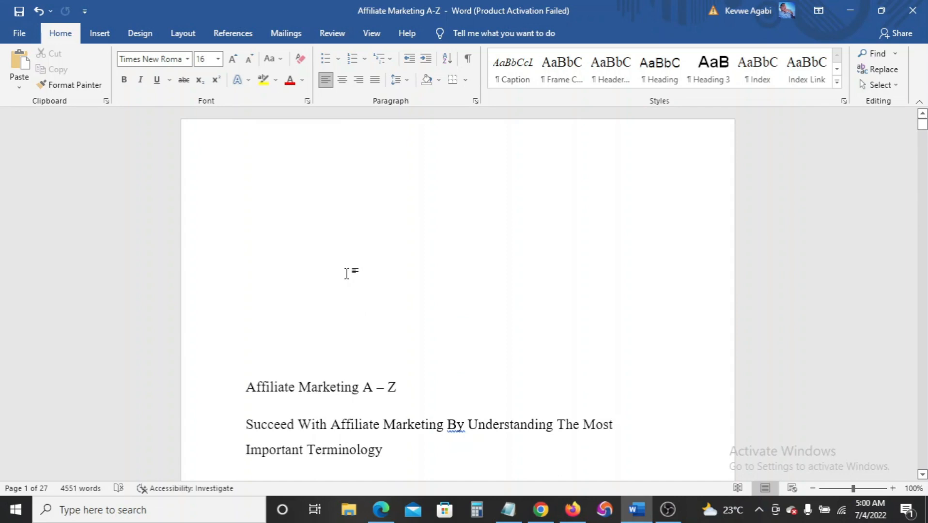
scroll(347, 327, down, 2)
scroll(347, 327, up, 1)
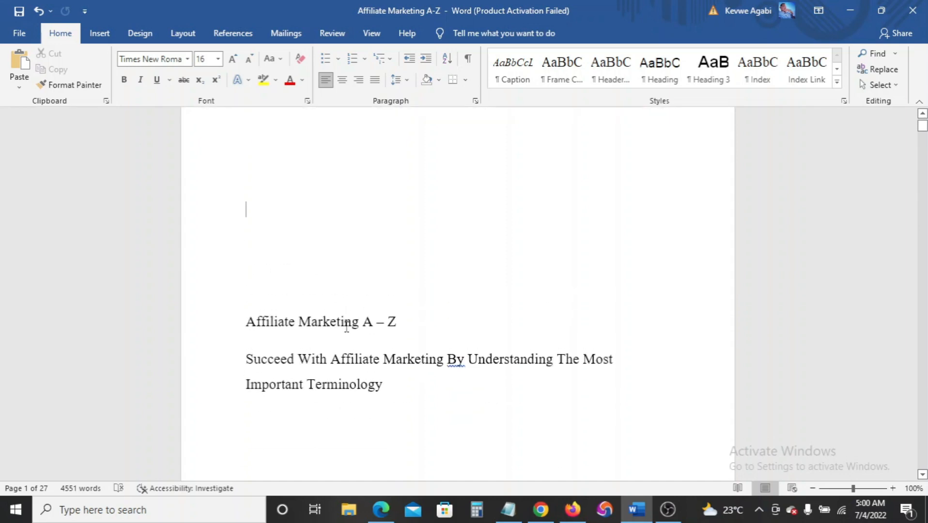
scroll(346, 328, up, 1)
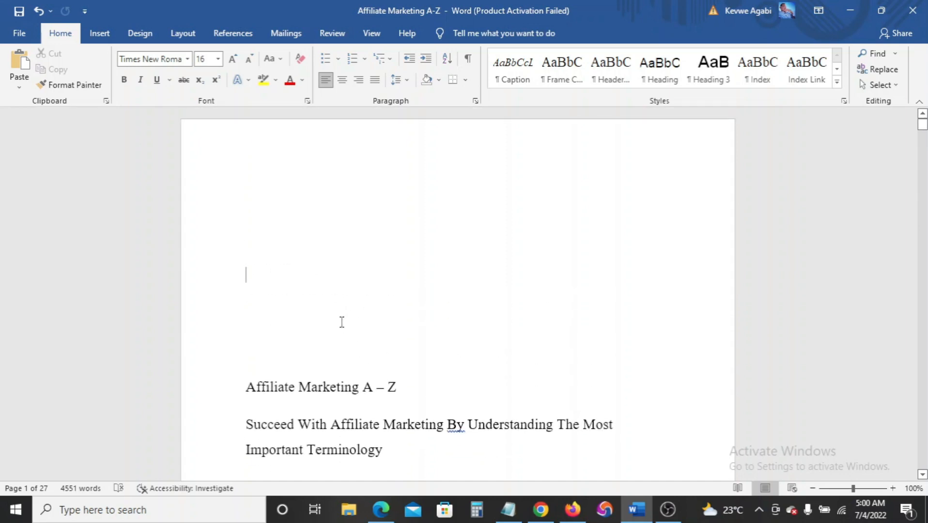
scroll(342, 323, down, 2)
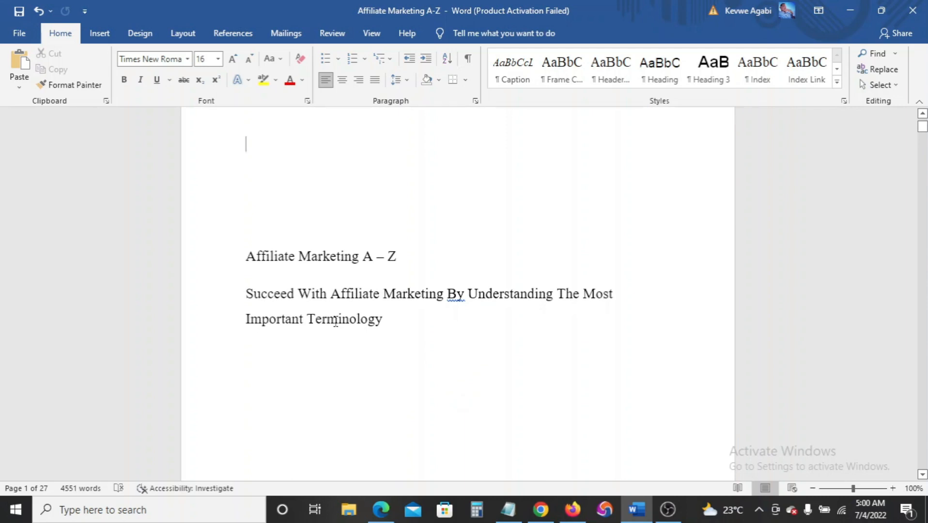
scroll(334, 322, down, 5)
scroll(332, 324, up, 3)
scroll(331, 323, down, 4)
scroll(332, 324, down, 3)
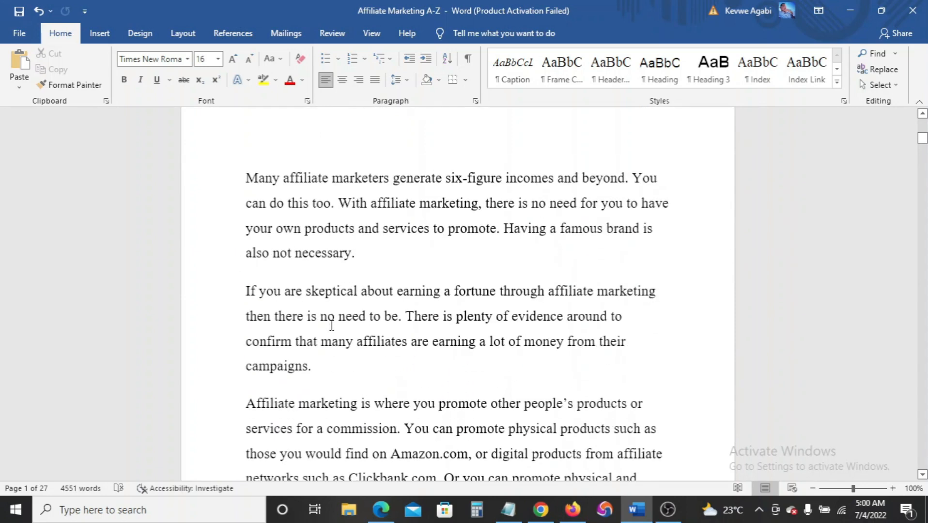
scroll(332, 325, up, 10)
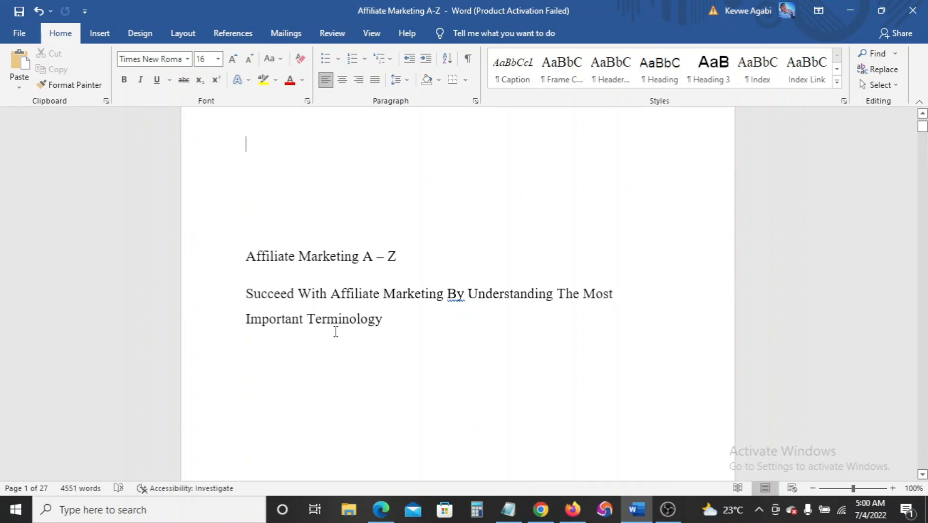
click(508, 510)
click(509, 509)
Set a custom paper size of 6 inches wide by 9 inches high in Page Setup
click(183, 34)
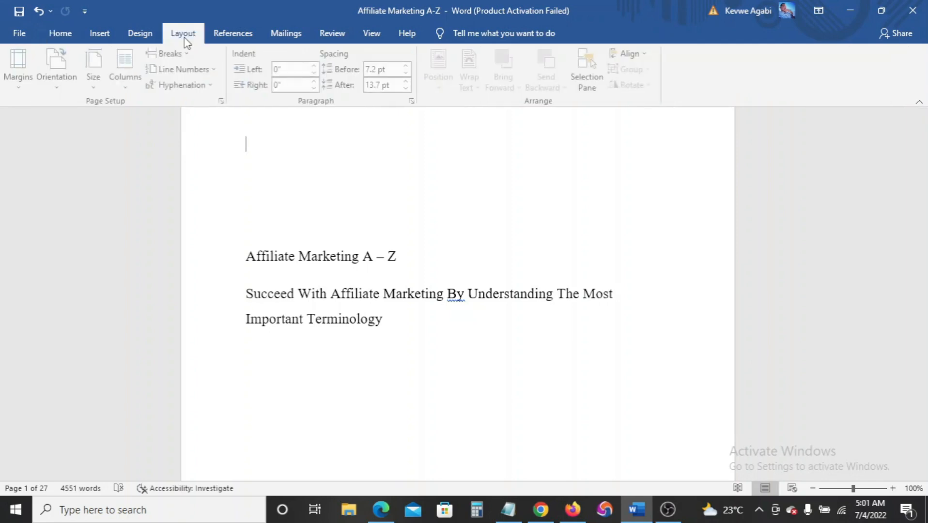
click(22, 80)
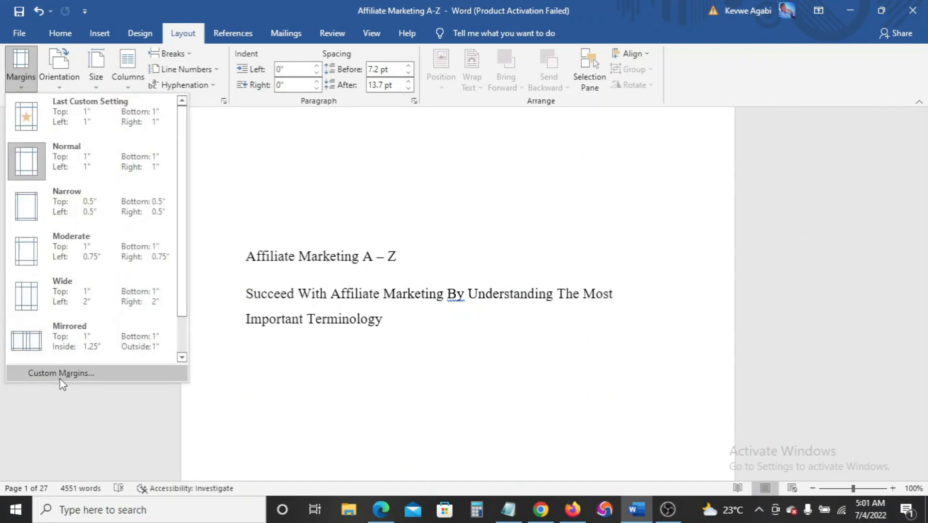
click(61, 381)
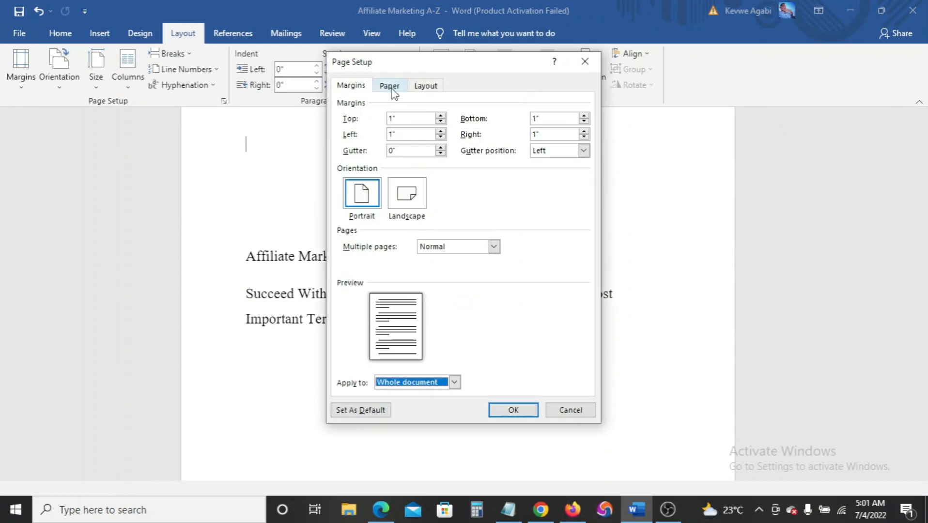
click(391, 87)
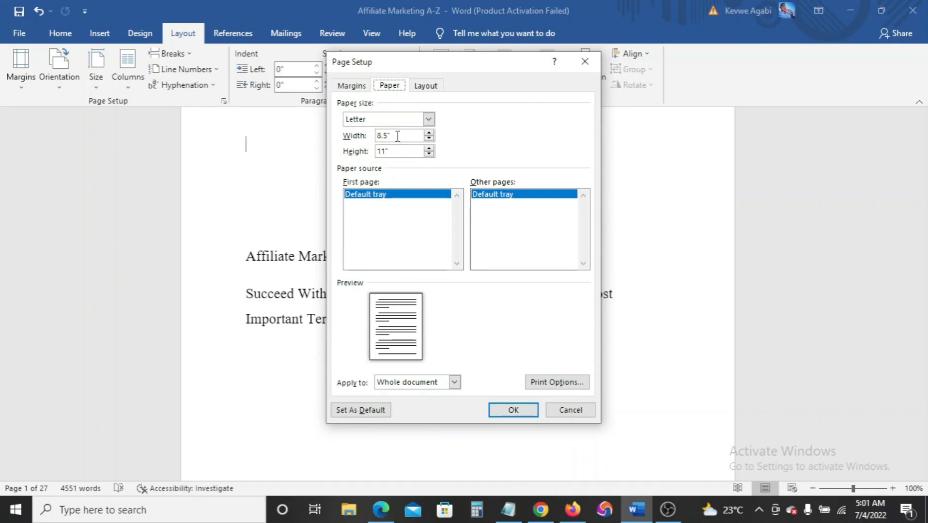
click(398, 136)
text(6)
click(399, 153)
double_click(399, 153)
text(9)
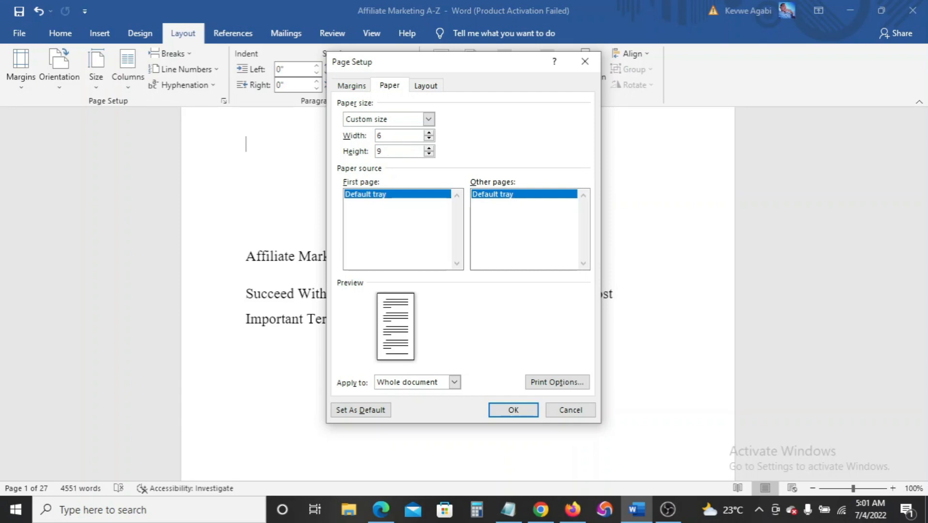
click(509, 410)
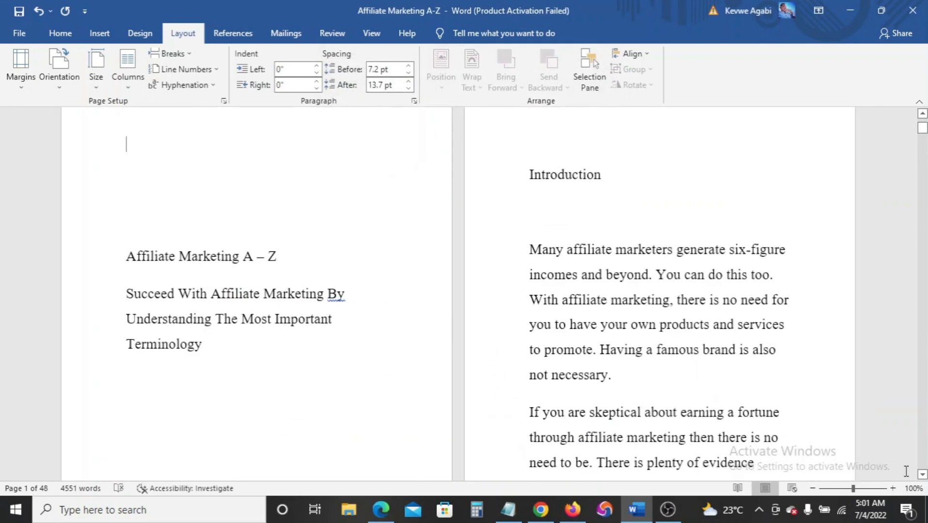
Select the whole document and apply the Adobe Garamond Pro font
scroll(332, 328, up, 3)
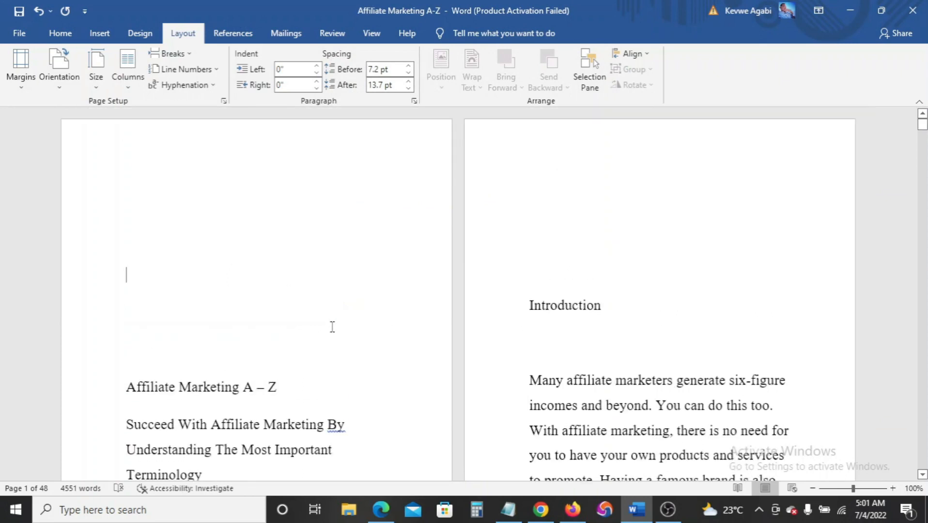
scroll(332, 326, down, 3)
scroll(332, 324, up, 1)
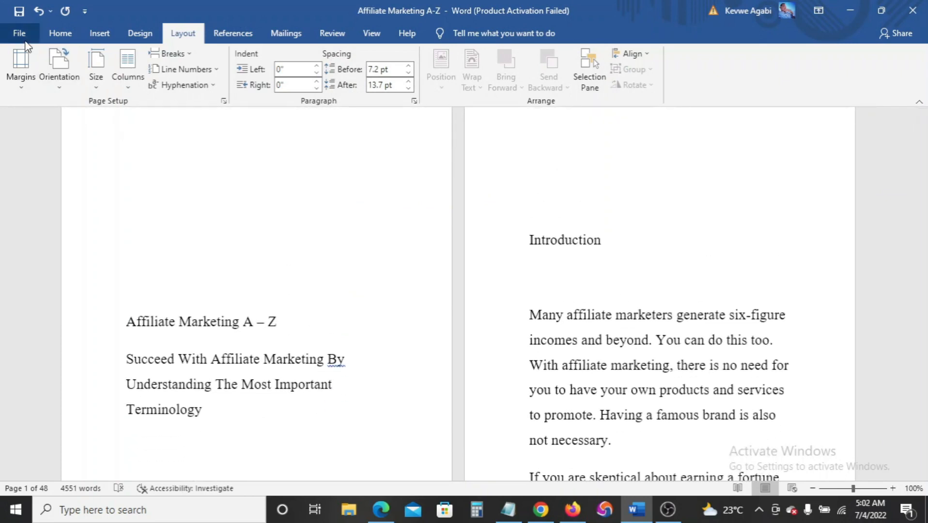
click(55, 34)
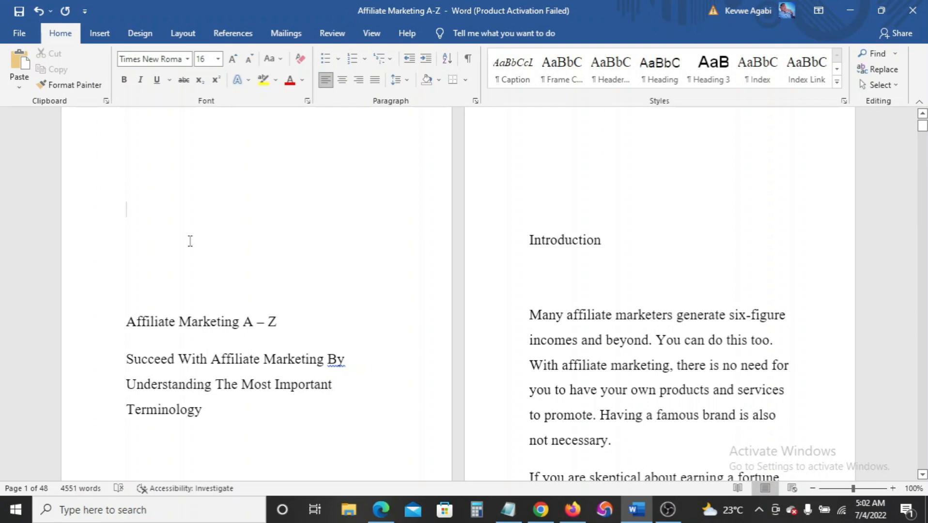
key(ctrl+a)
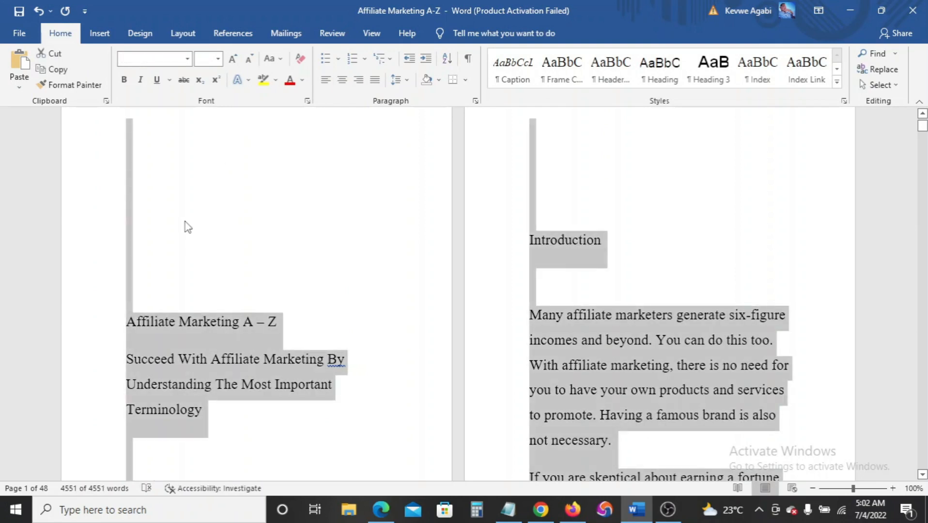
click(187, 60)
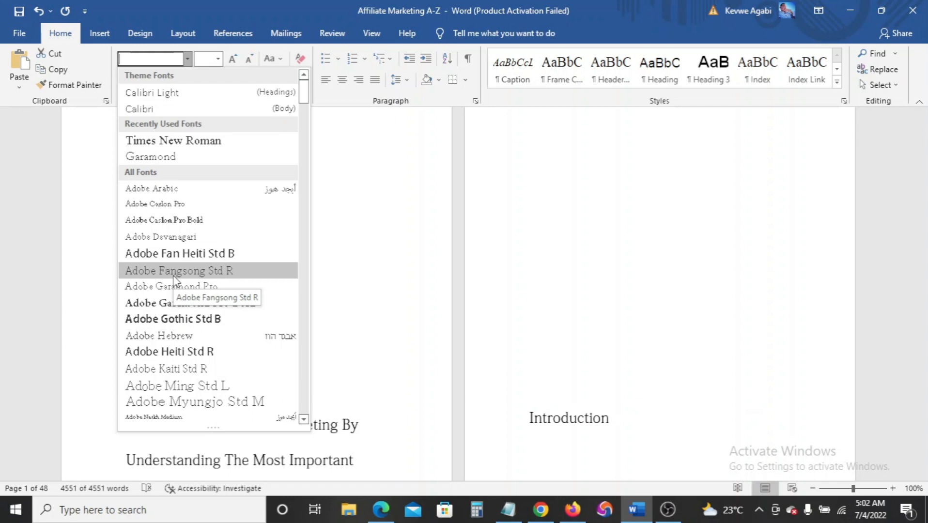
click(147, 290)
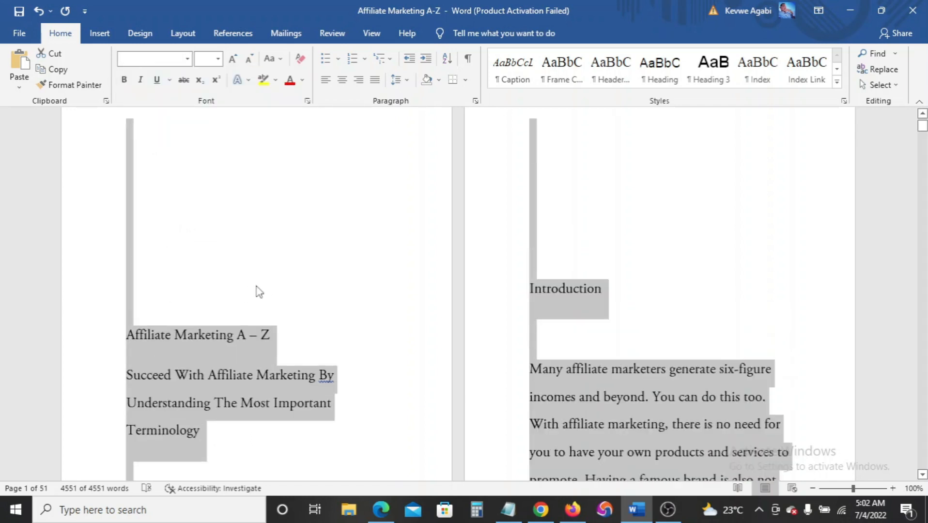
Change the font size of all the text to 13 pt
click(218, 59)
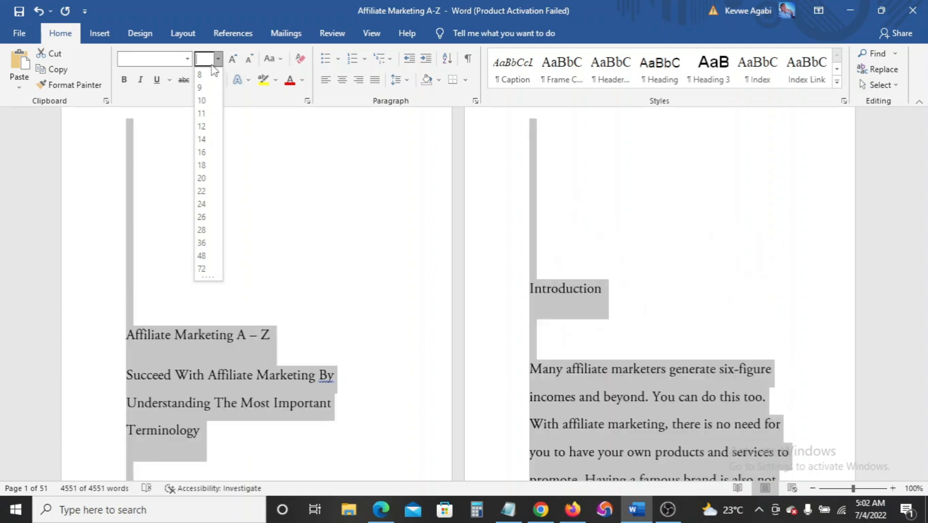
text(1)
key(Return)
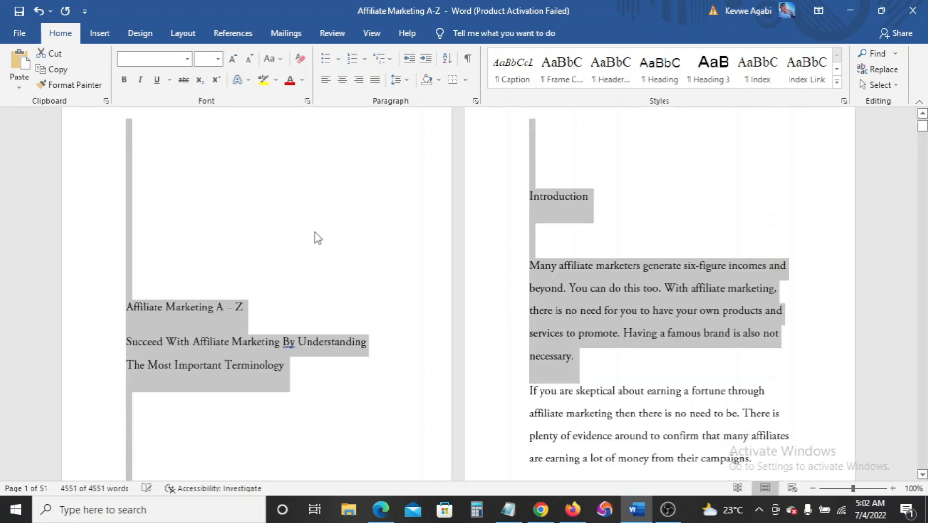
click(318, 243)
scroll(319, 243, down, 3)
scroll(325, 249, up, 4)
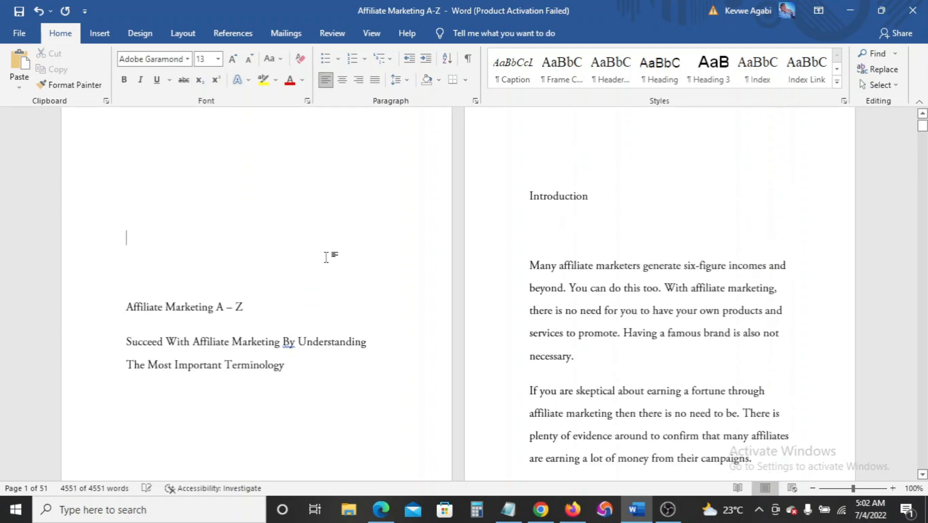
scroll(309, 229, down, 2)
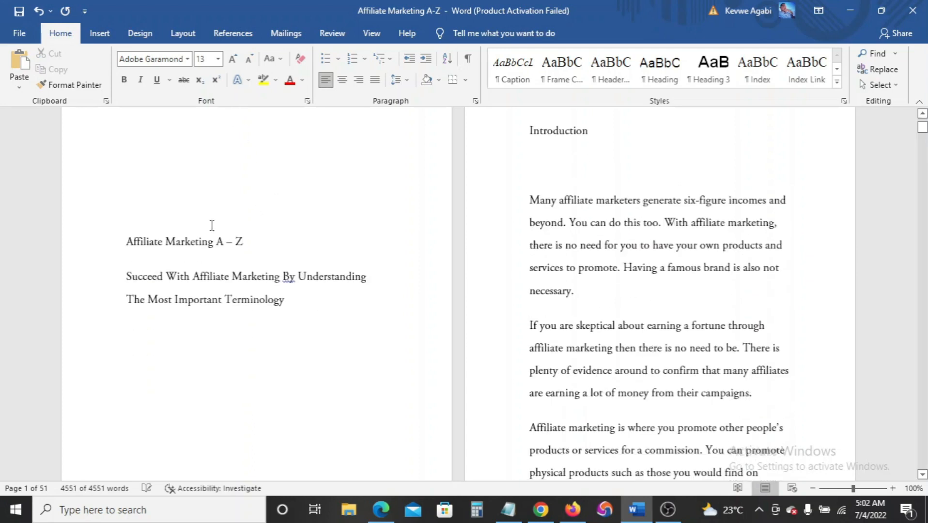
key(ctrl+a)
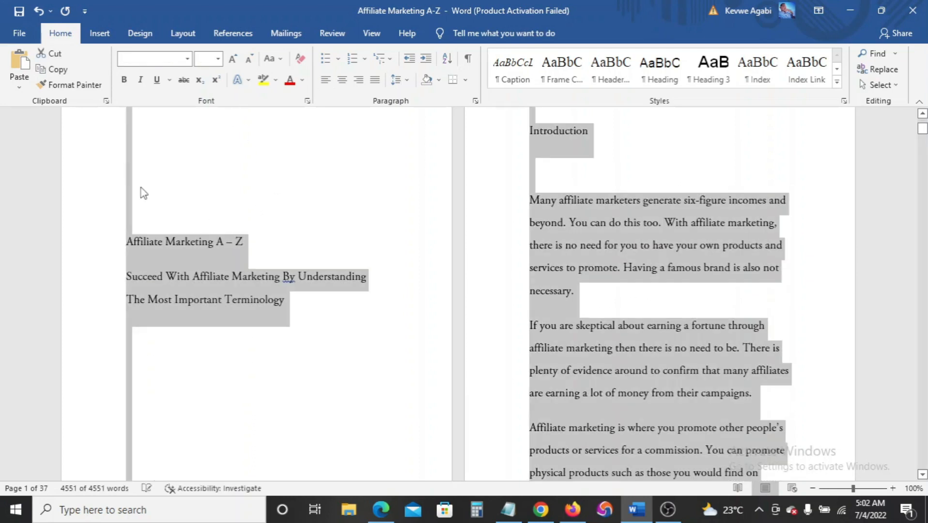
Apply 1.5 line spacing to the selected ebook text and review the reflowed pages
click(405, 79)
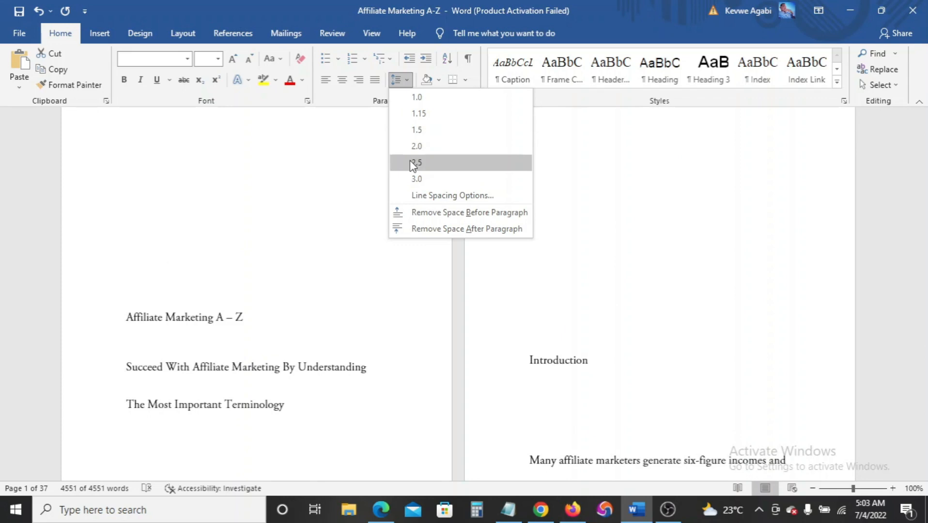
click(411, 130)
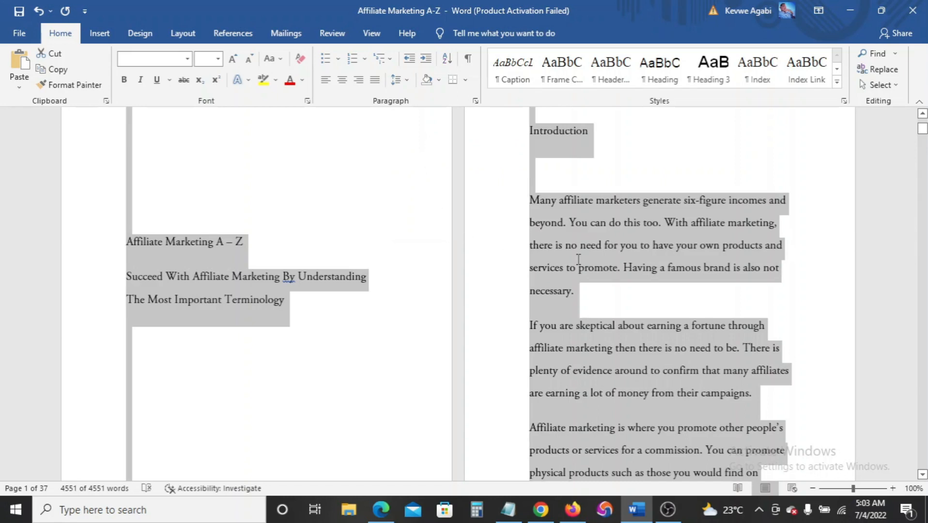
click(578, 259)
scroll(581, 259, up, 4)
scroll(580, 253, down, 4)
scroll(580, 253, down, 4)
scroll(441, 251, up, 4)
scroll(582, 225, down, 7)
scroll(581, 225, up, 8)
scroll(581, 226, up, 2)
scroll(372, 310, down, 3)
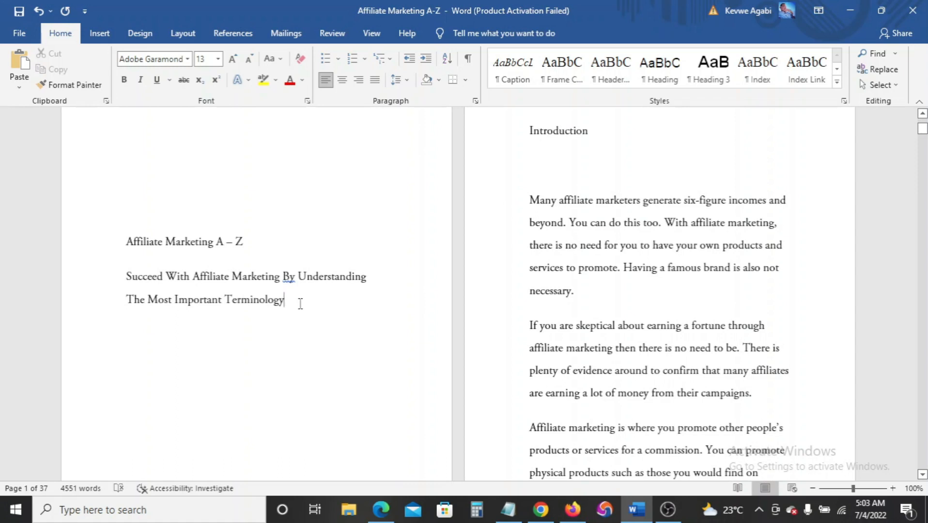
scroll(300, 304, down, 3)
scroll(300, 303, up, 2)
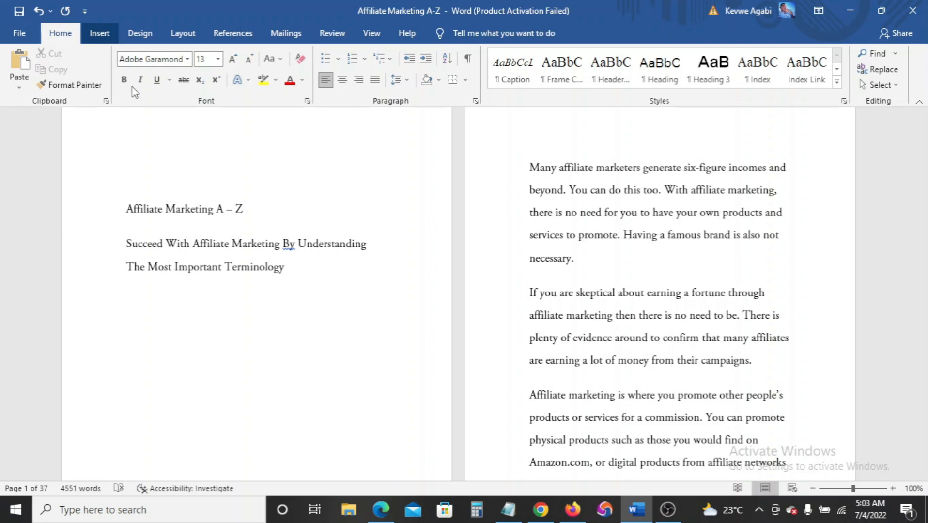
Insert page breaks before the Introduction to push it onto a new page
click(43, 85)
scroll(607, 263, up, 2)
scroll(606, 261, down, 6)
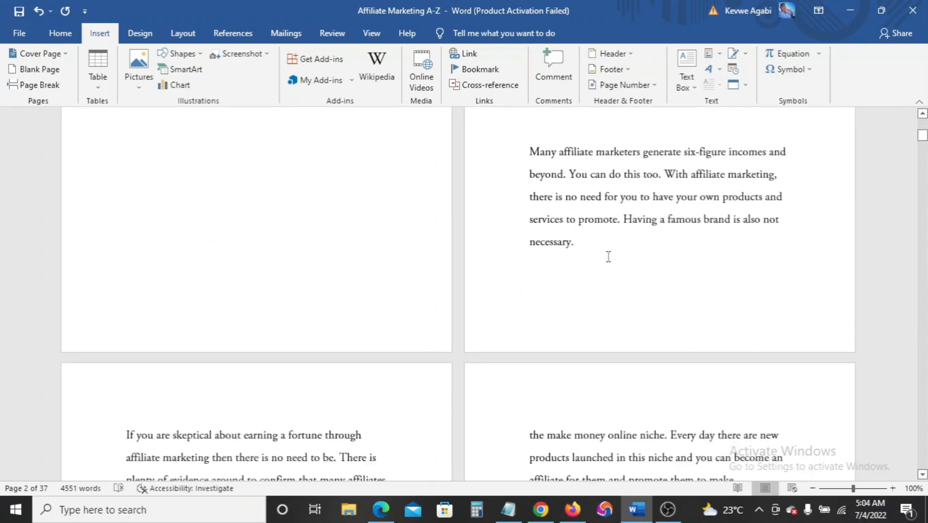
scroll(608, 257, down, 3)
scroll(608, 256, up, 6)
scroll(543, 244, up, 3)
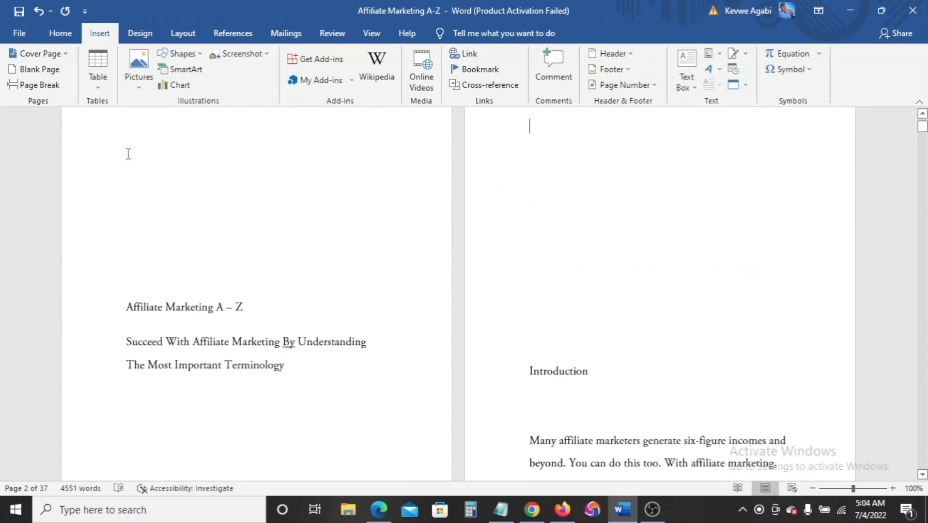
click(41, 89)
scroll(515, 265, up, 10)
scroll(556, 214, up, 1)
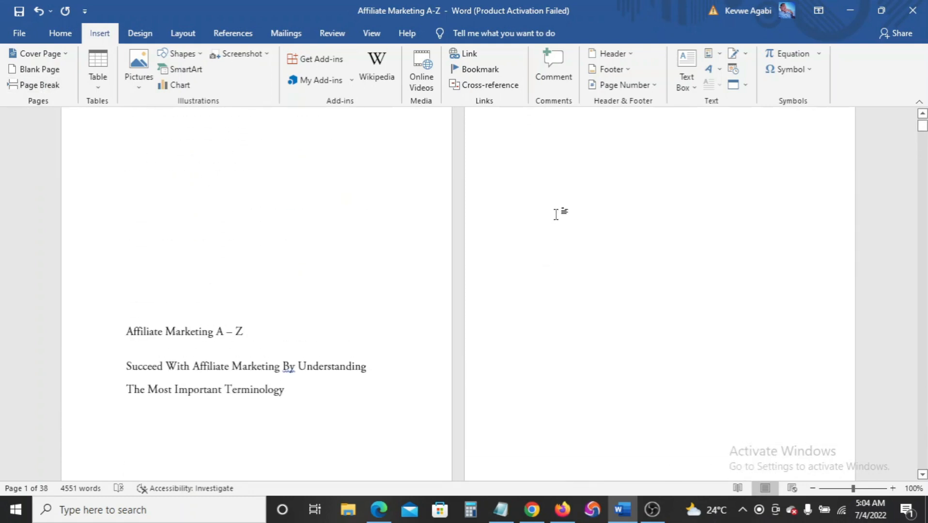
scroll(556, 214, down, 10)
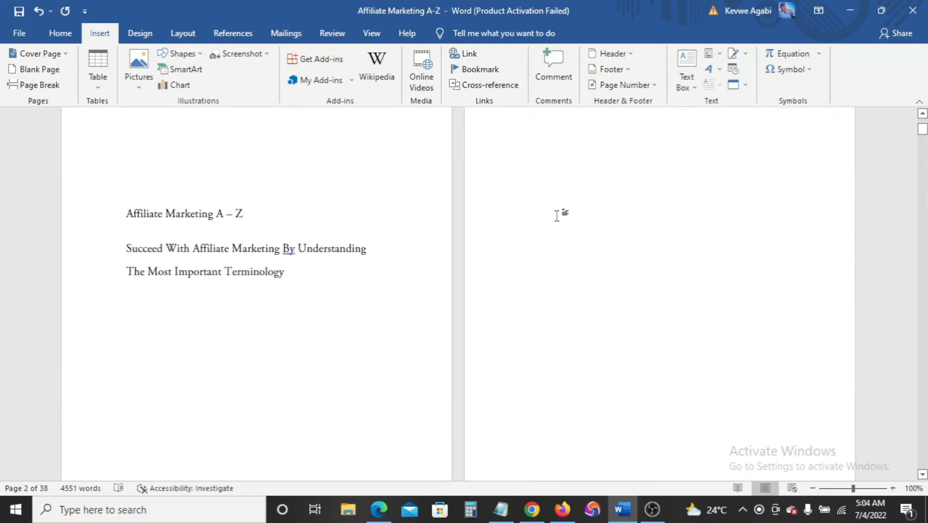
scroll(550, 228, down, 3)
scroll(245, 285, up, 1)
Reposition the insertion point and add two more page breaks before the Introduction
click(118, 248)
click(116, 170)
click(132, 197)
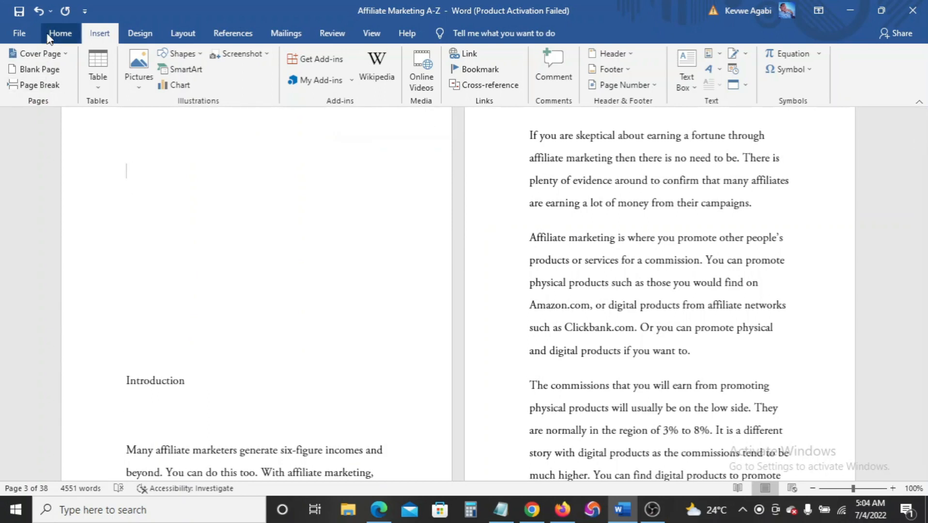
click(20, 33)
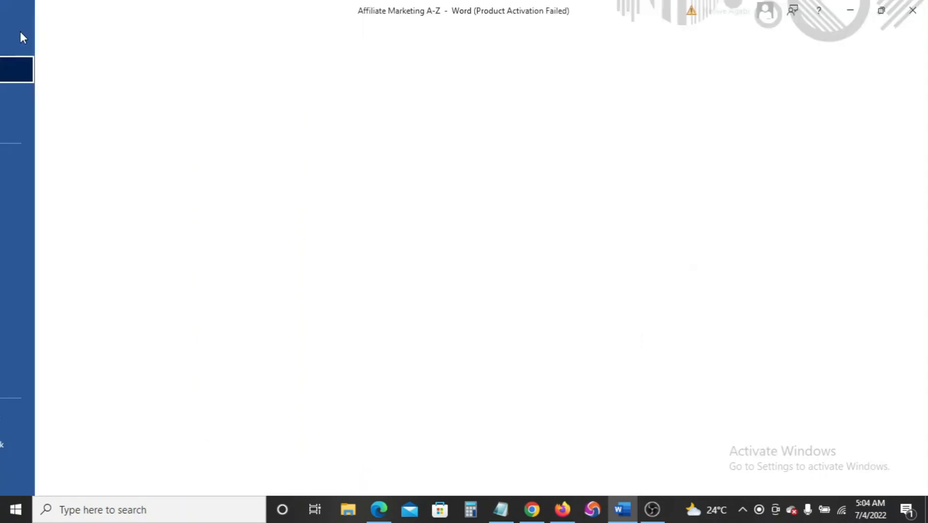
click(19, 42)
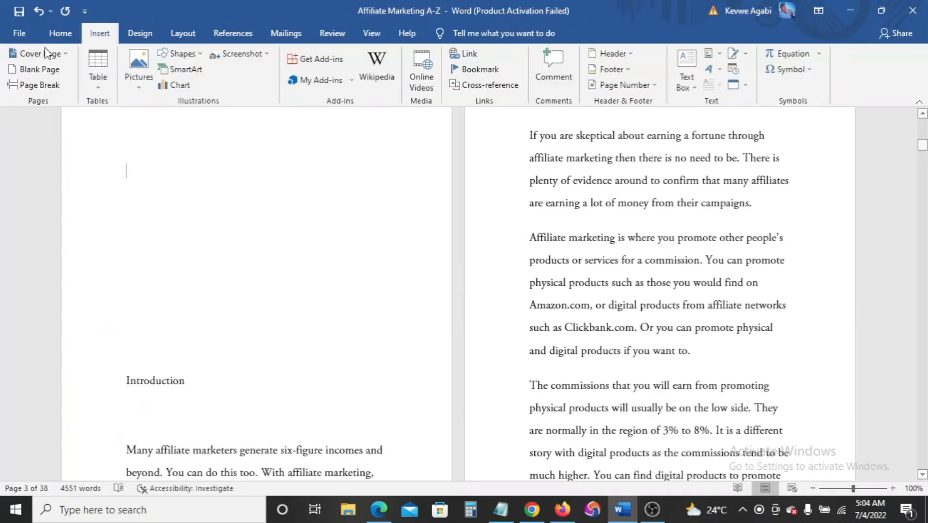
click(40, 85)
scroll(400, 214, up, 10)
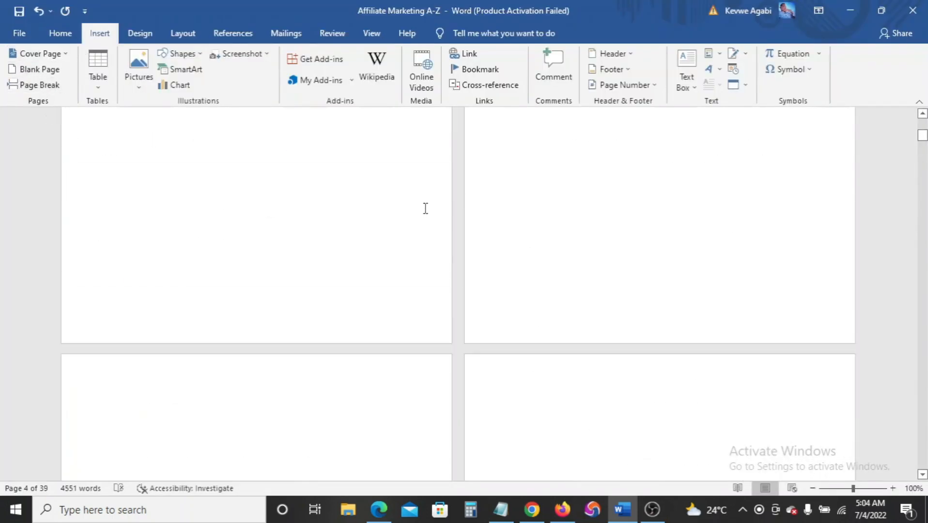
scroll(359, 222, up, 3)
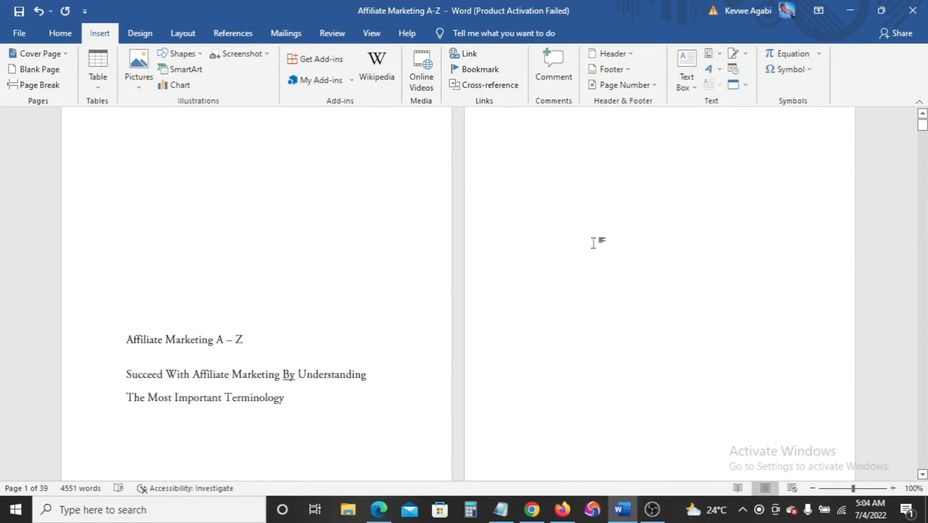
scroll(595, 243, down, 5)
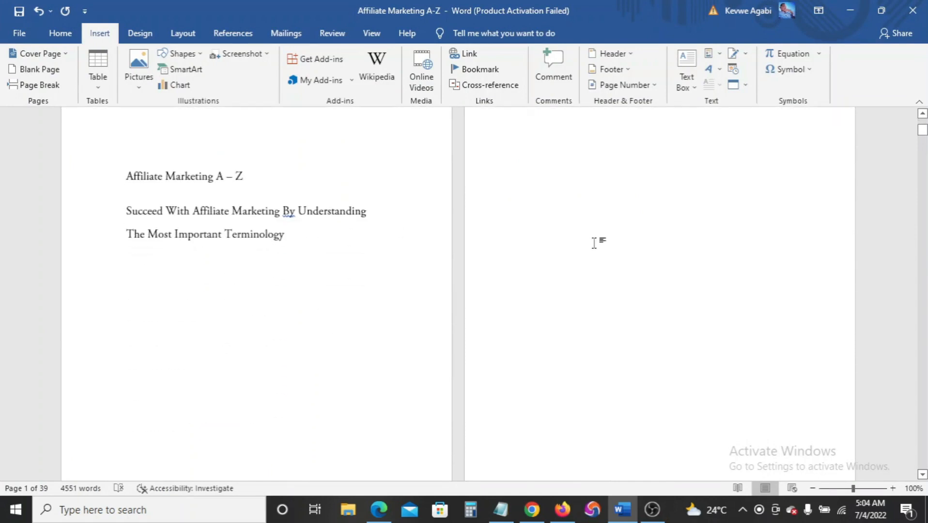
scroll(594, 243, down, 15)
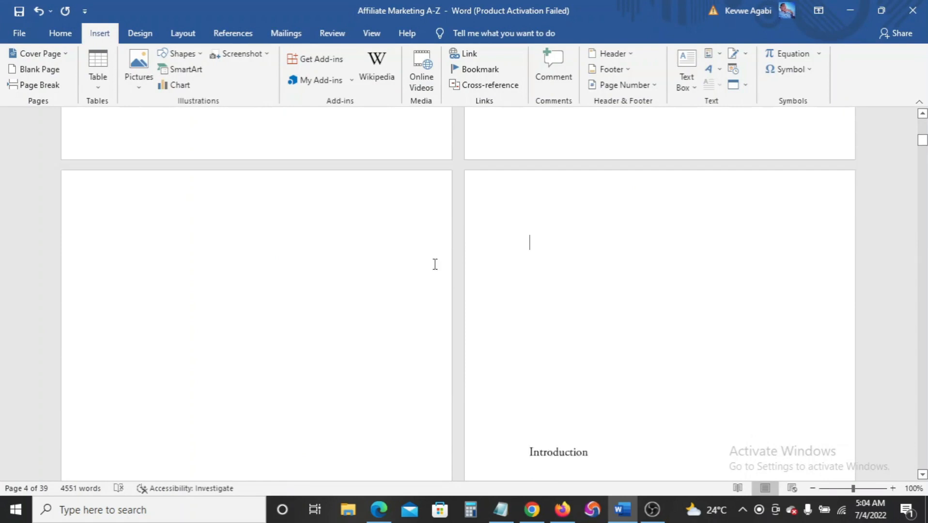
scroll(271, 252, down, 6)
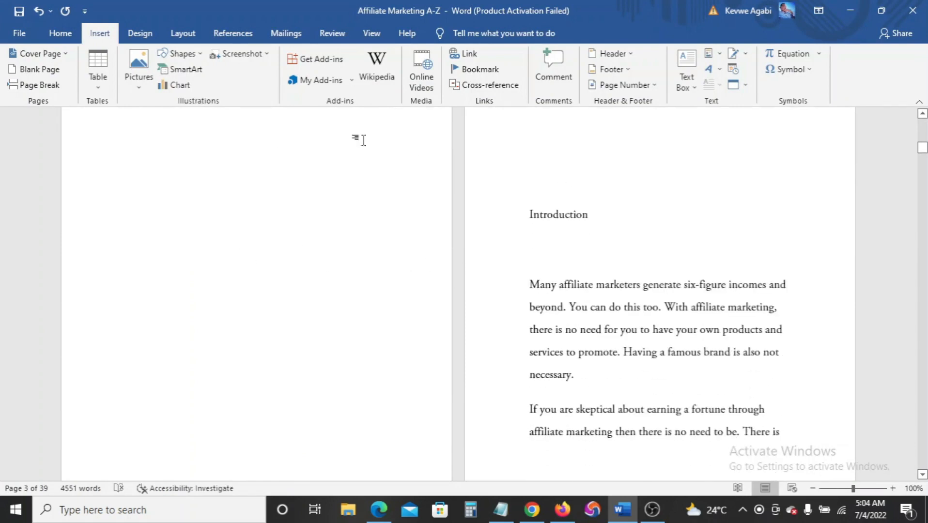
click(39, 85)
scroll(406, 232, up, 5)
scroll(407, 228, up, 2)
Place the insertion point above the title and enlarge the page view
click(175, 340)
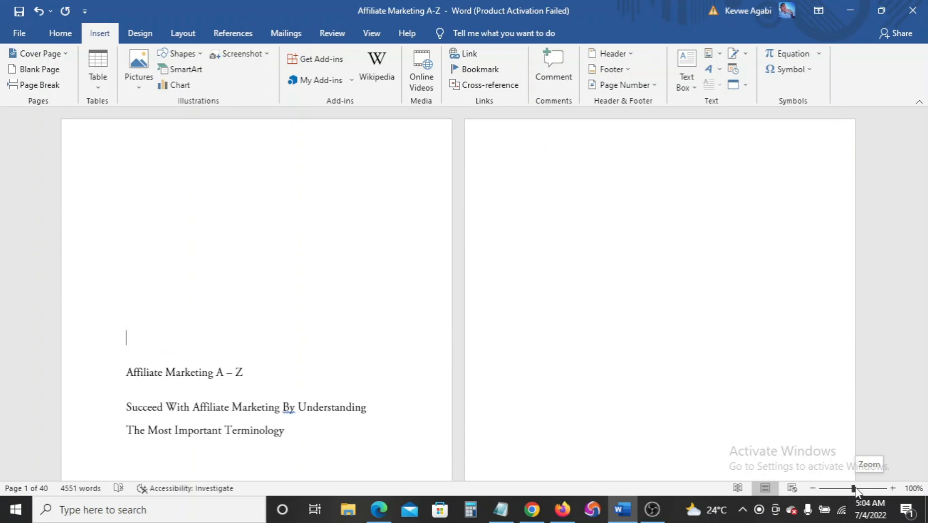
drag(855, 489, 860, 489)
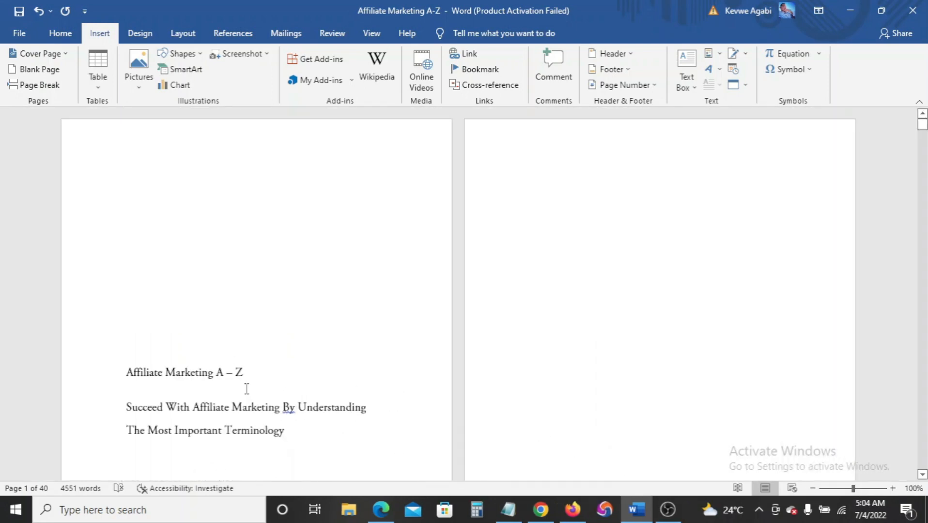
scroll(246, 389, down, 3)
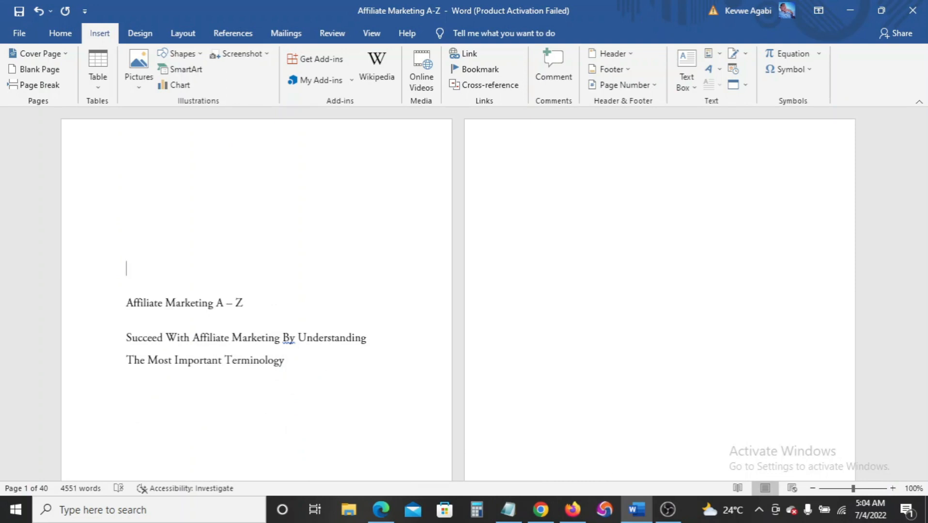
scroll(246, 315, down, 1)
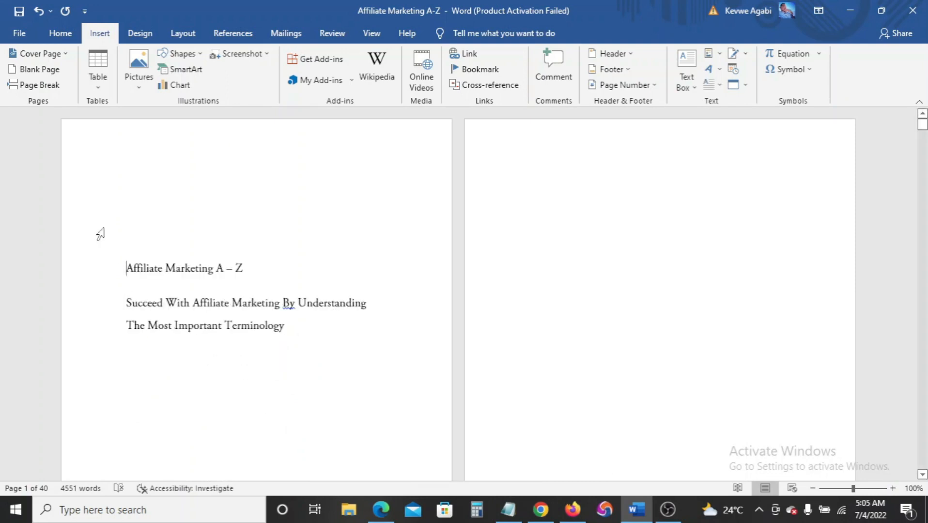
Justify all paragraphs in the ebook and review the 39 justified pages
click(57, 38)
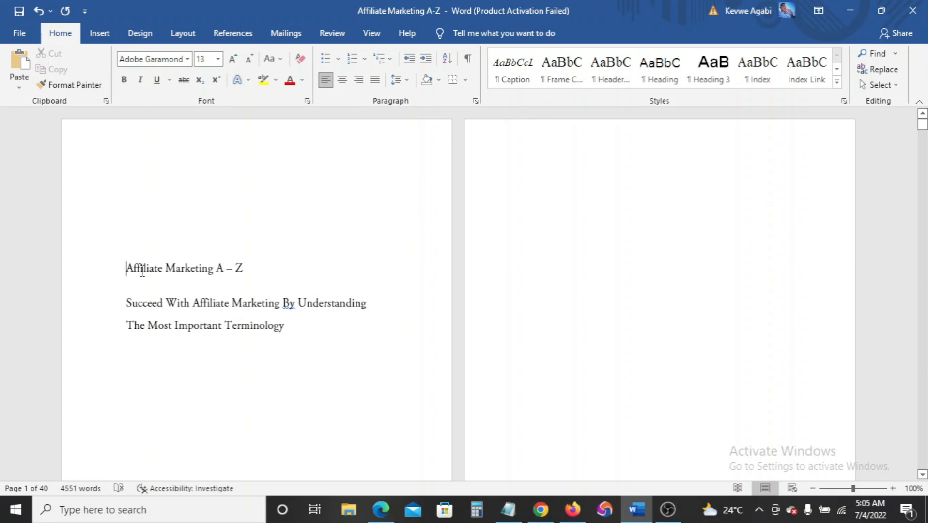
key(ctrl+a)
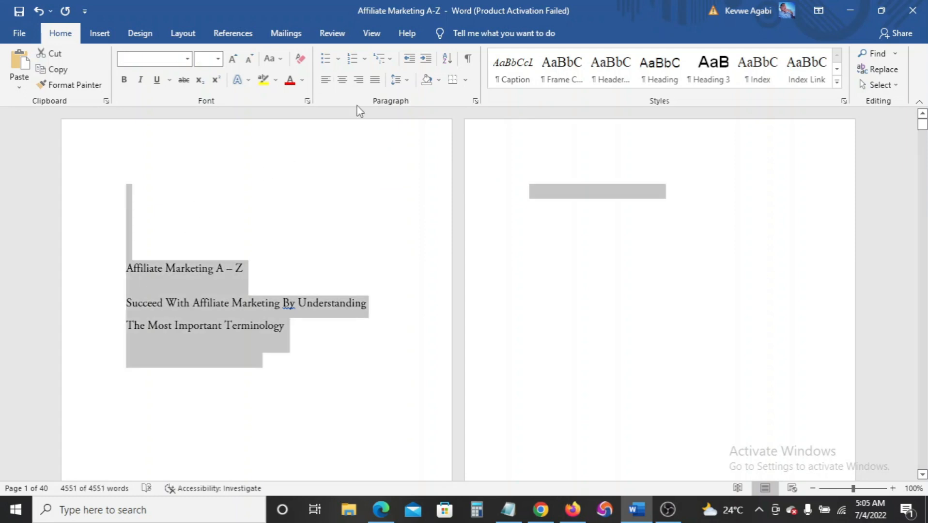
click(375, 80)
scroll(387, 291, down, 10)
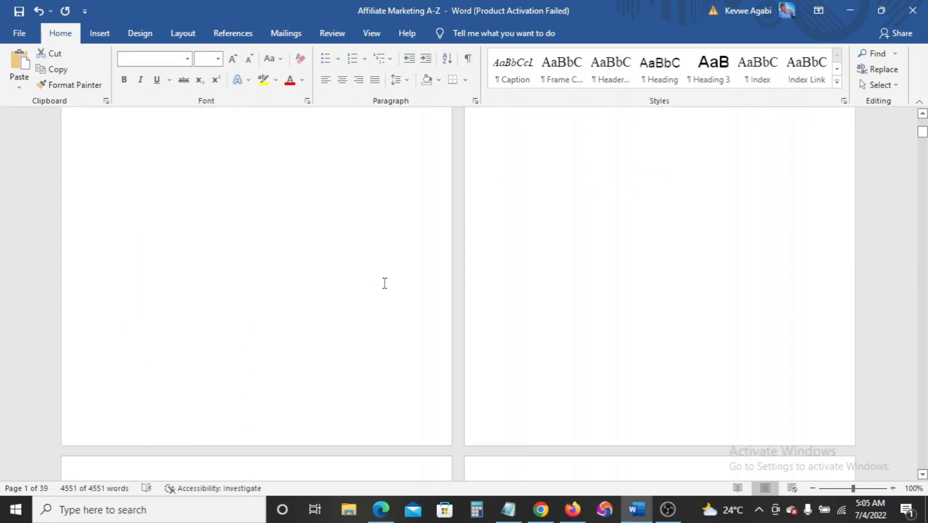
scroll(386, 290, down, 3)
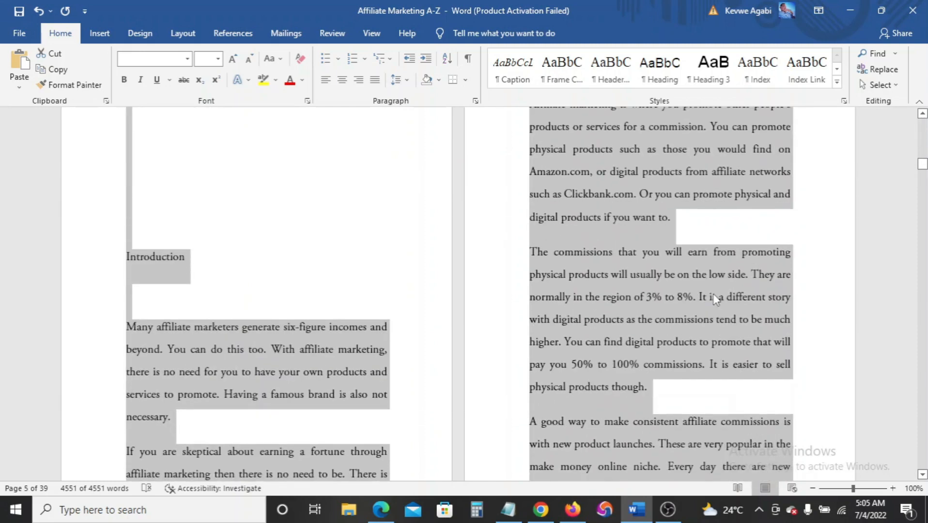
click(717, 291)
scroll(717, 292, up, 15)
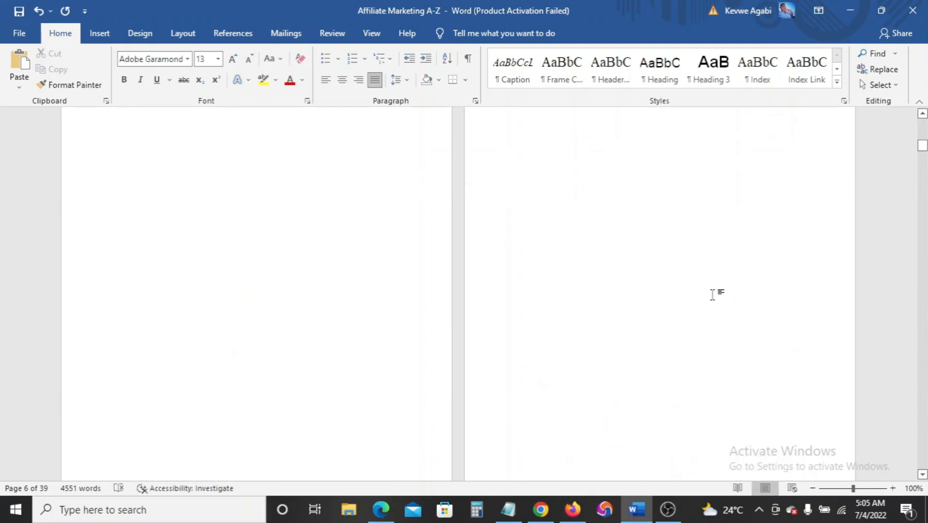
scroll(533, 252, up, 10)
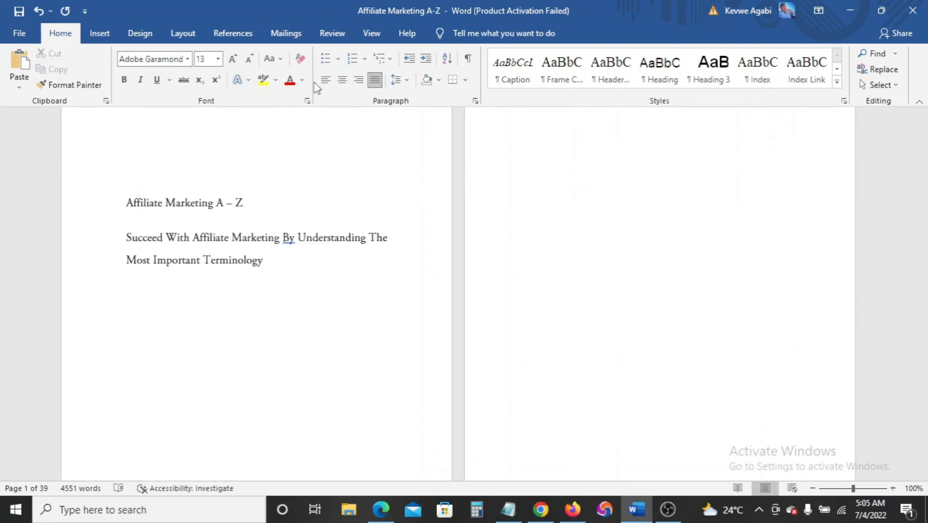
scroll(276, 238, up, 2)
scroll(444, 359, down, 2)
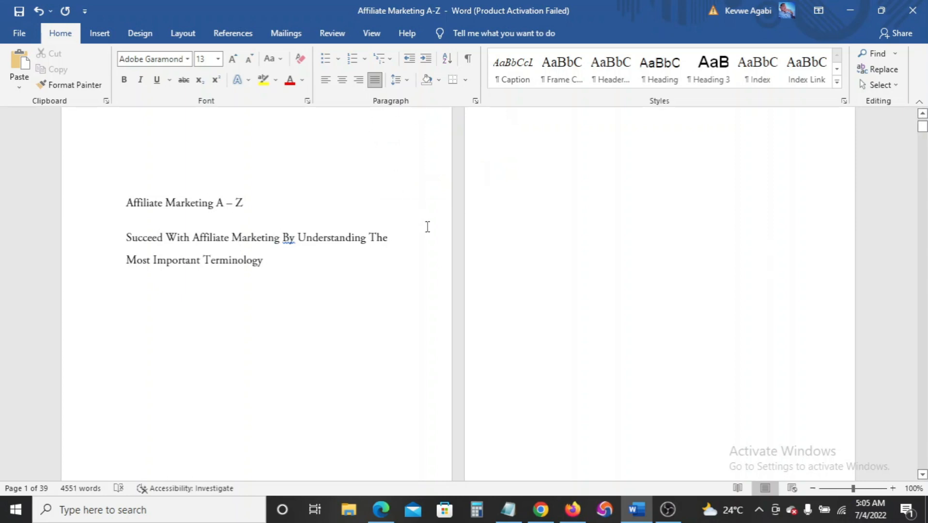
scroll(428, 228, down, 15)
scroll(428, 228, down, 12)
scroll(428, 223, up, 15)
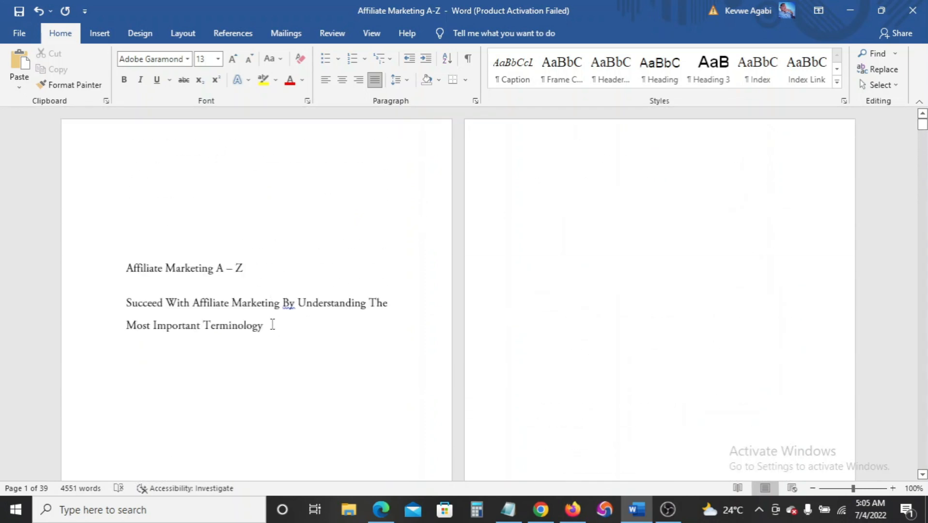
Center the 'Affiliate Marketing A – Z' title and its subtitle on the opening page
drag(272, 329, 127, 267)
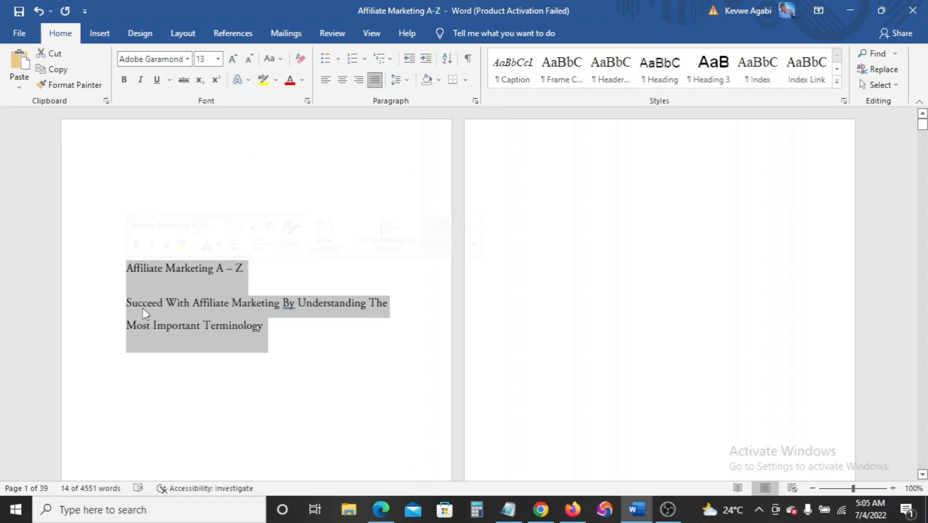
drag(243, 270, 121, 264)
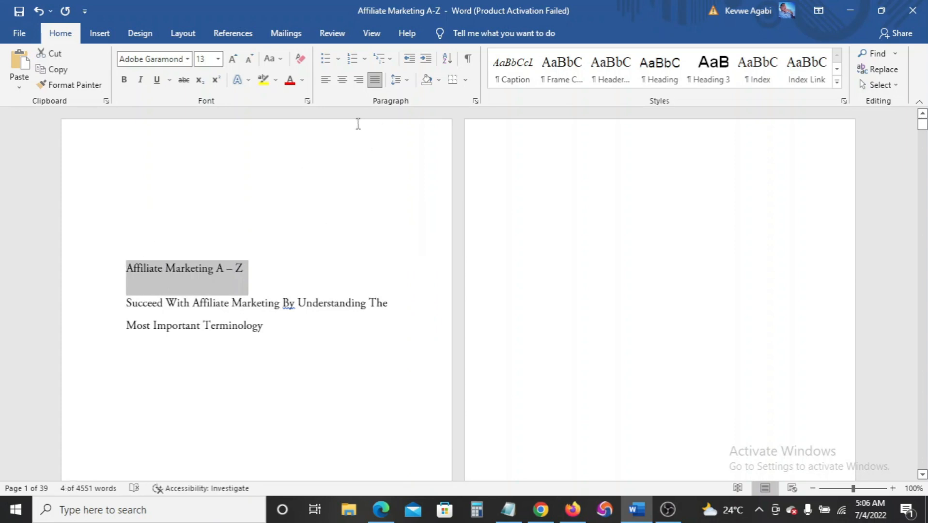
click(342, 80)
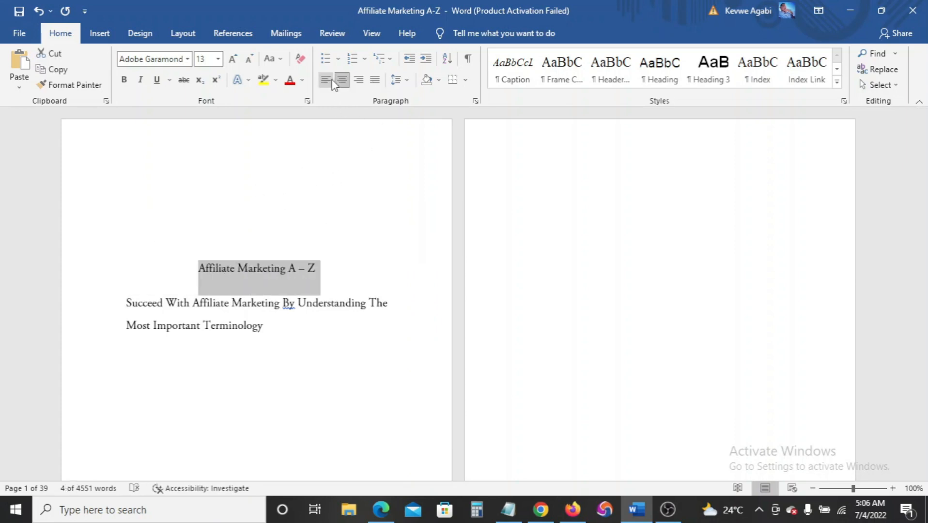
click(326, 80)
click(130, 264)
drag(130, 263, 271, 323)
click(342, 80)
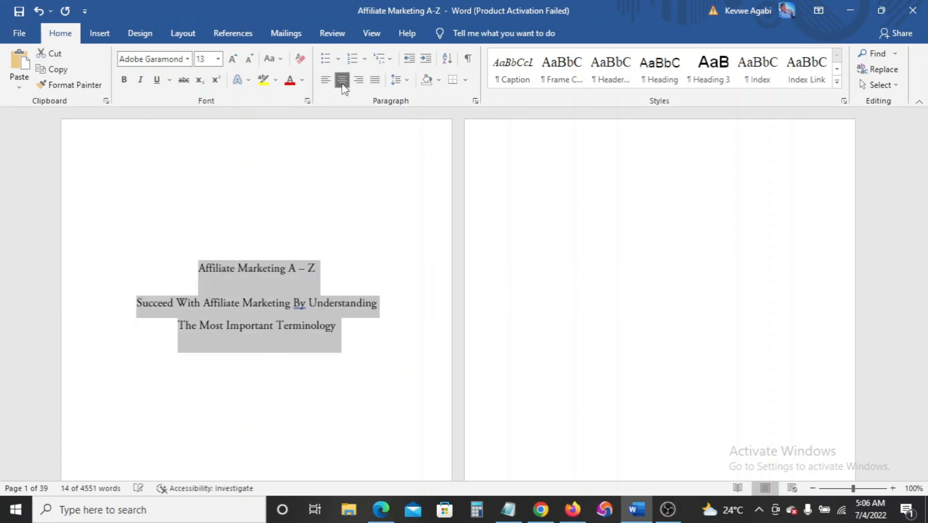
drag(325, 268, 198, 268)
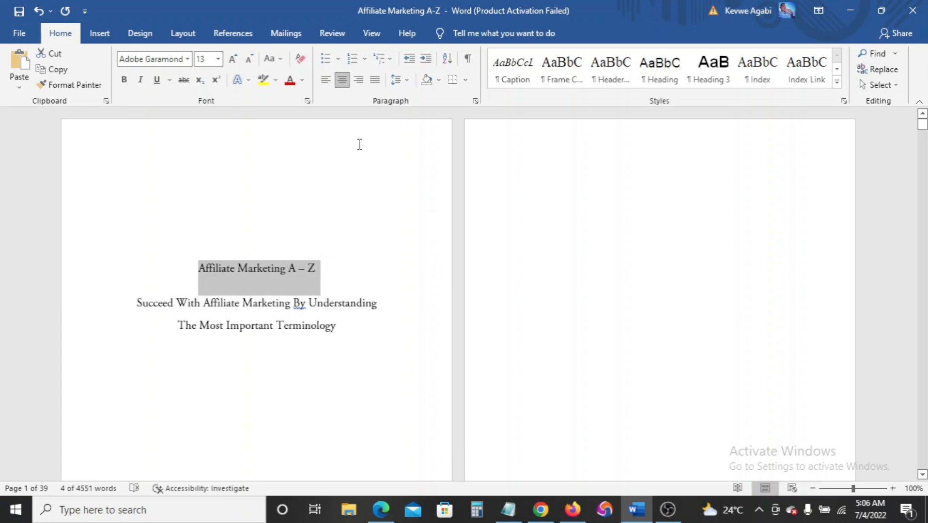
Make the title 28 pt and all UPPERCASE
click(219, 59)
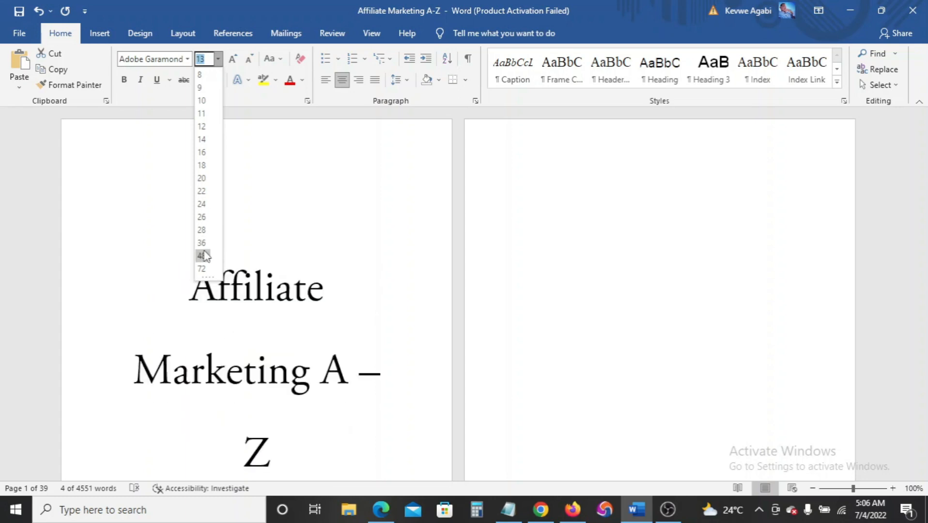
click(202, 230)
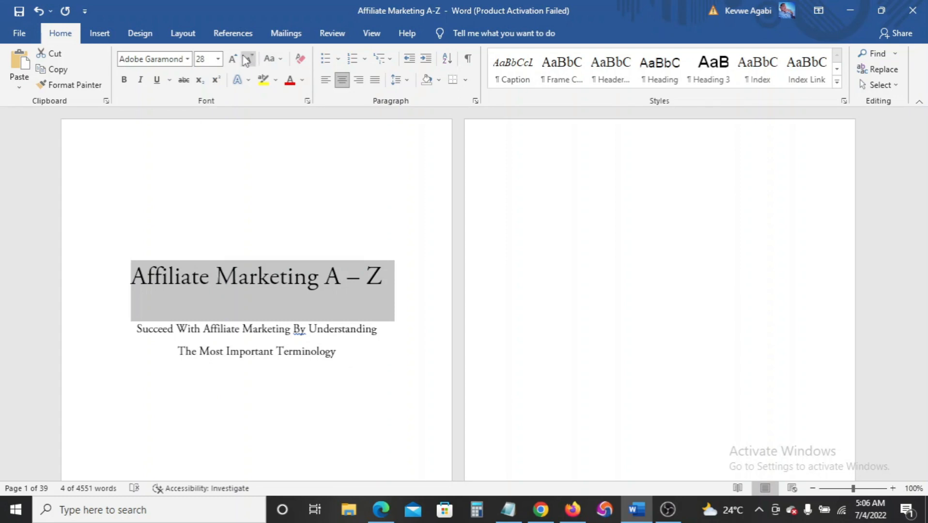
click(272, 59)
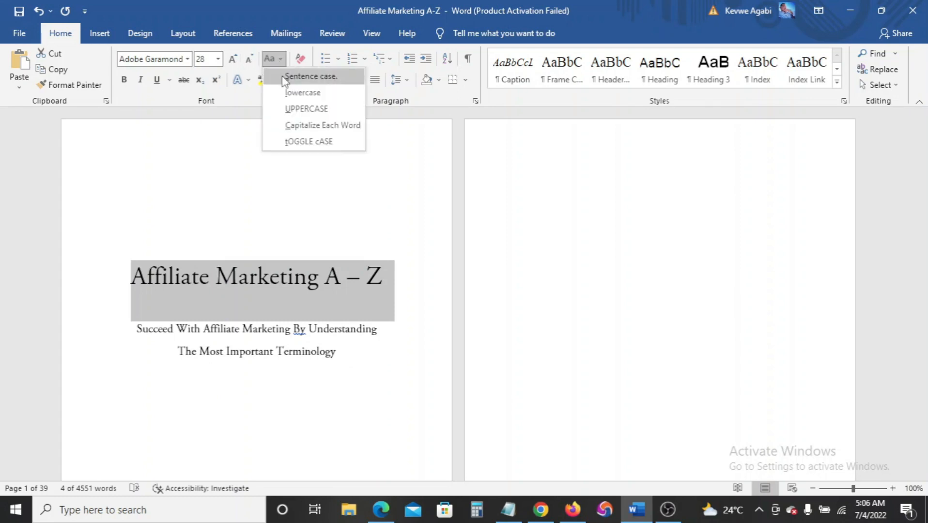
click(290, 110)
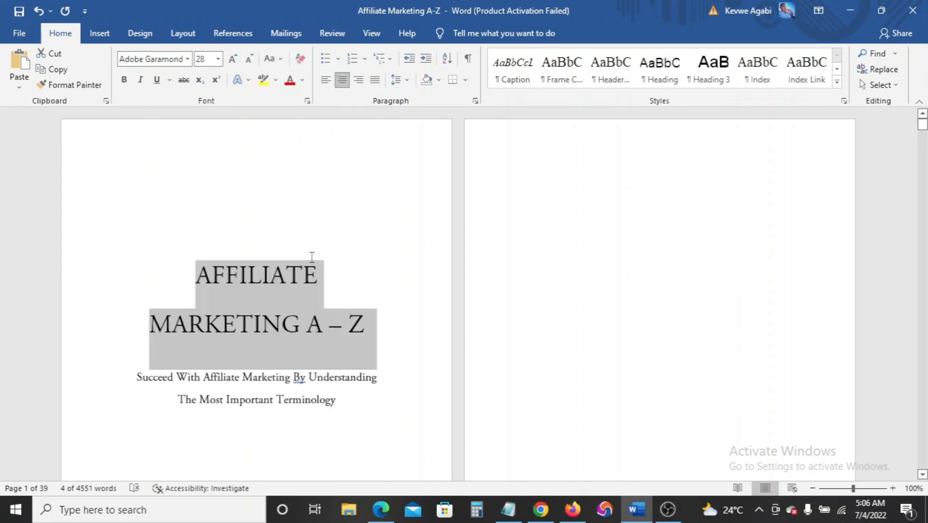
scroll(305, 243, down, 2)
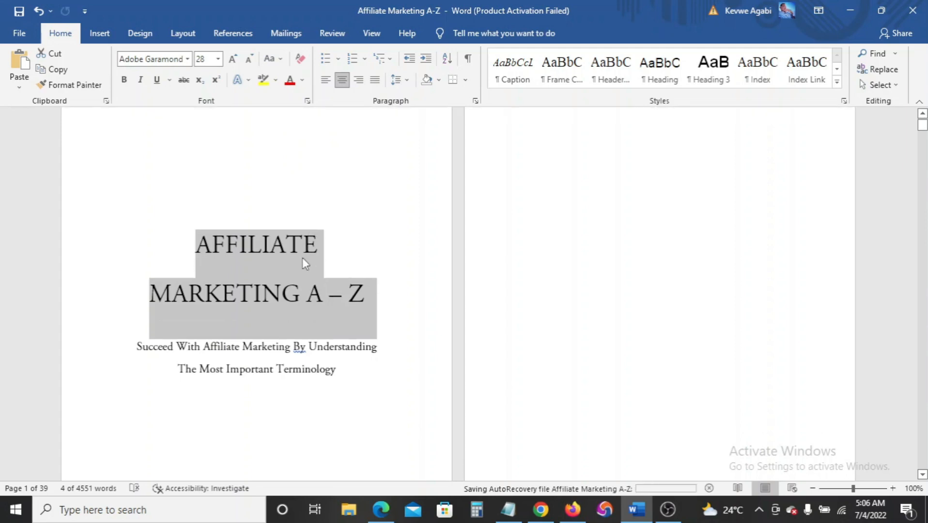
click(285, 311)
Set the subtitle to 20 pt, UPPERCASE and italic
drag(137, 310, 339, 337)
click(218, 59)
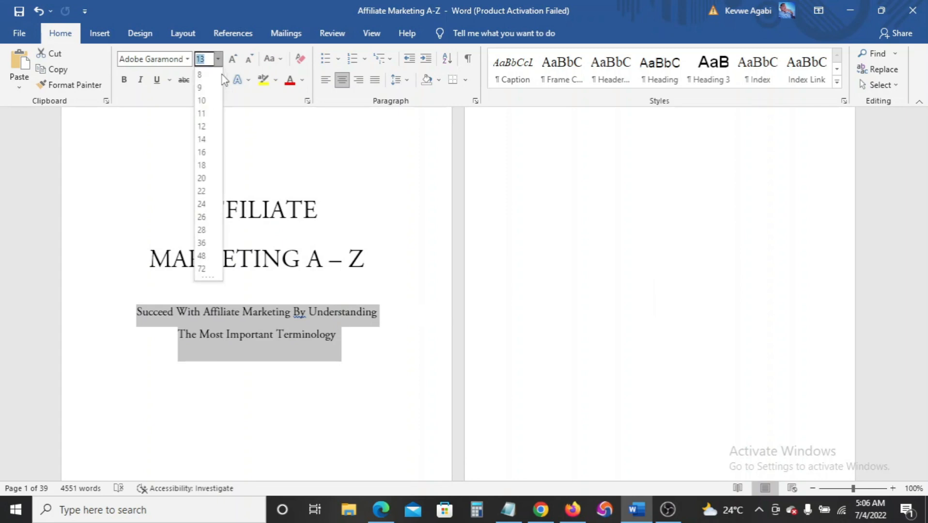
click(201, 178)
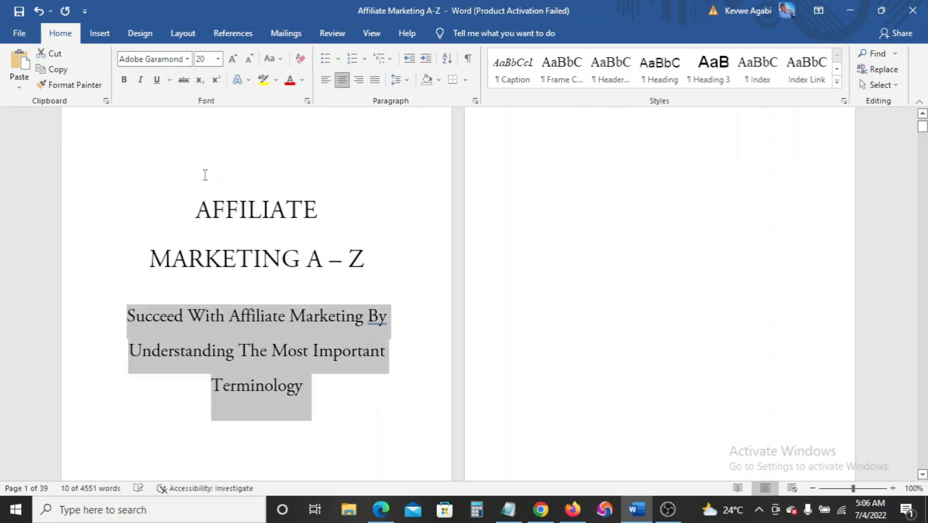
click(269, 59)
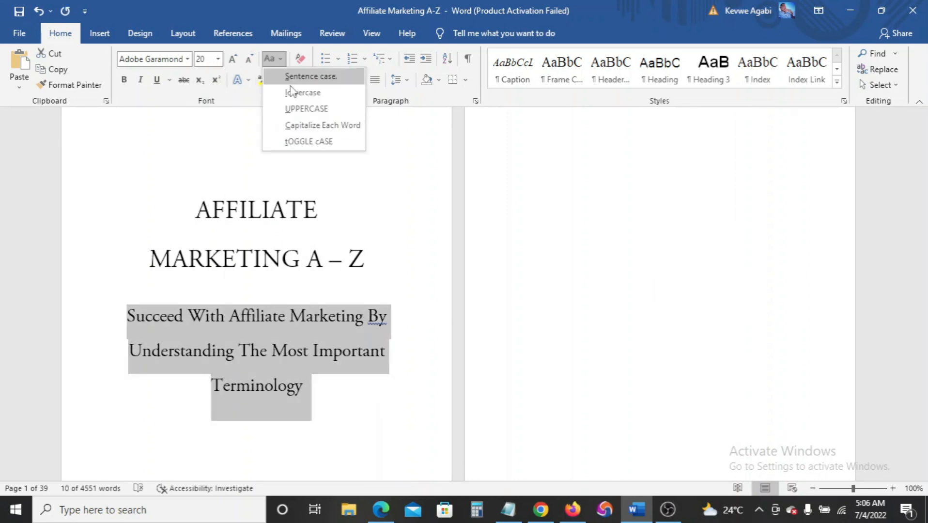
click(292, 109)
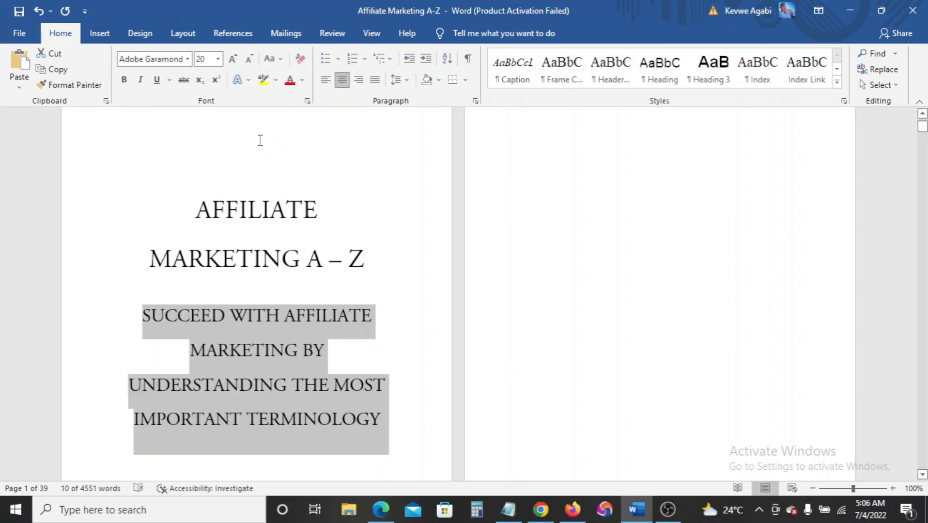
click(140, 79)
click(270, 212)
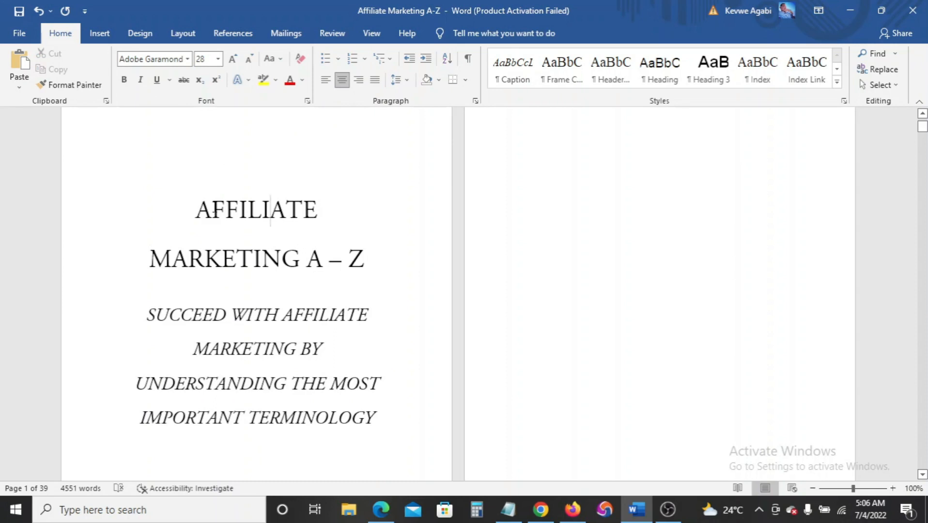
Enlarge the title to 48 pt
drag(194, 207, 368, 264)
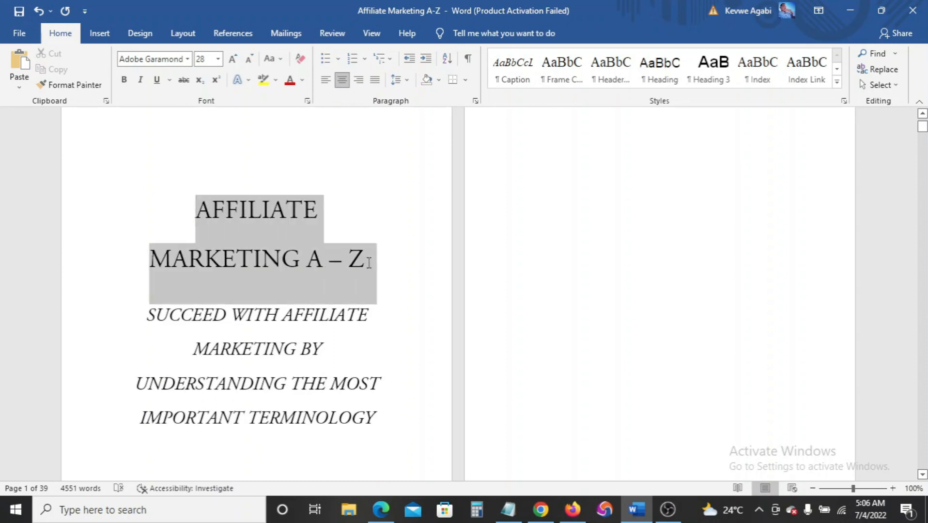
click(218, 61)
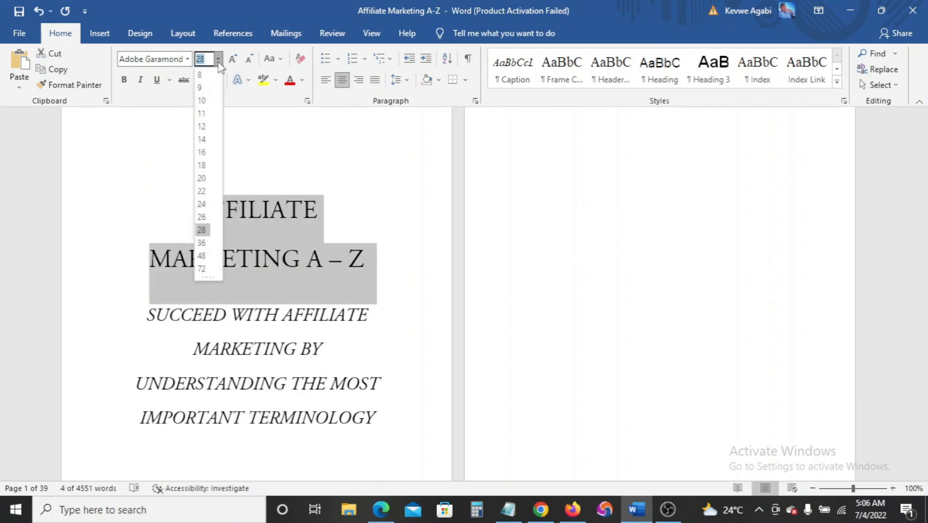
click(203, 255)
scroll(290, 241, up, 2)
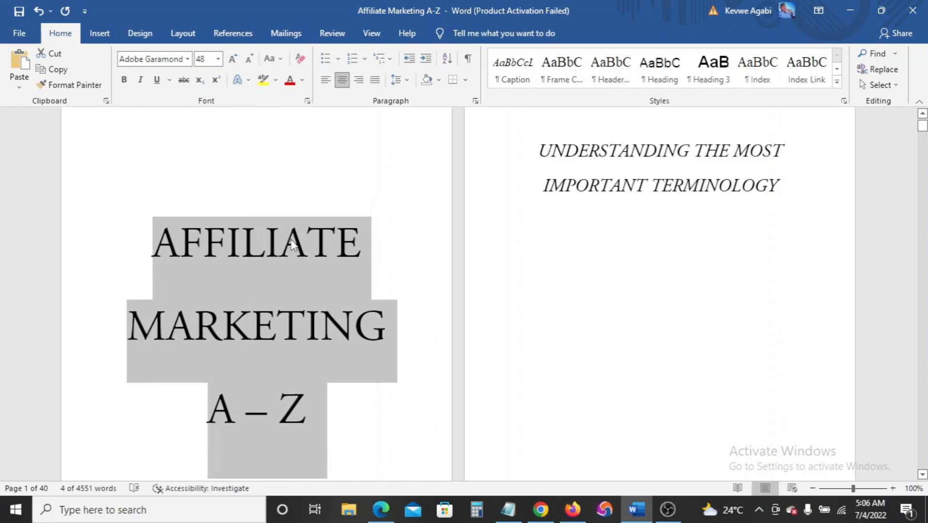
scroll(293, 242, down, 2)
click(281, 231)
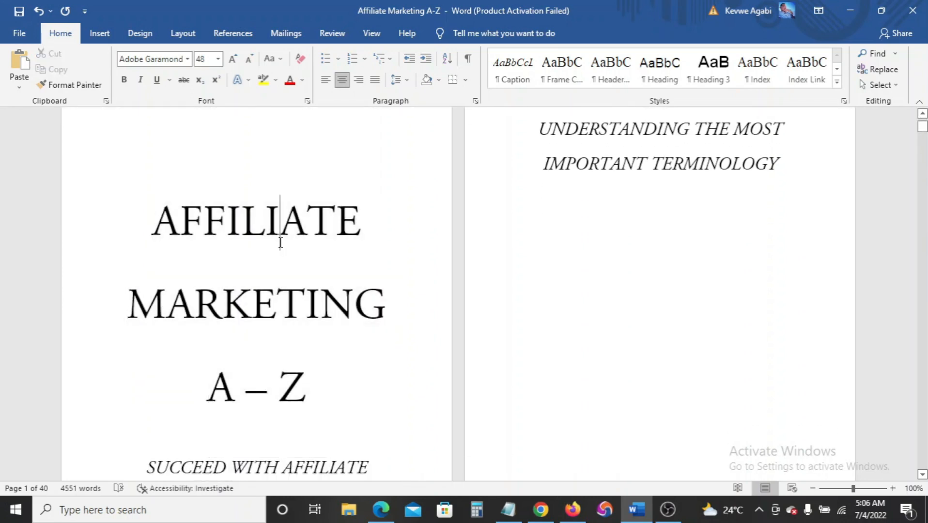
Set the subtitle's line spacing to 1.15
scroll(200, 193, down, 10)
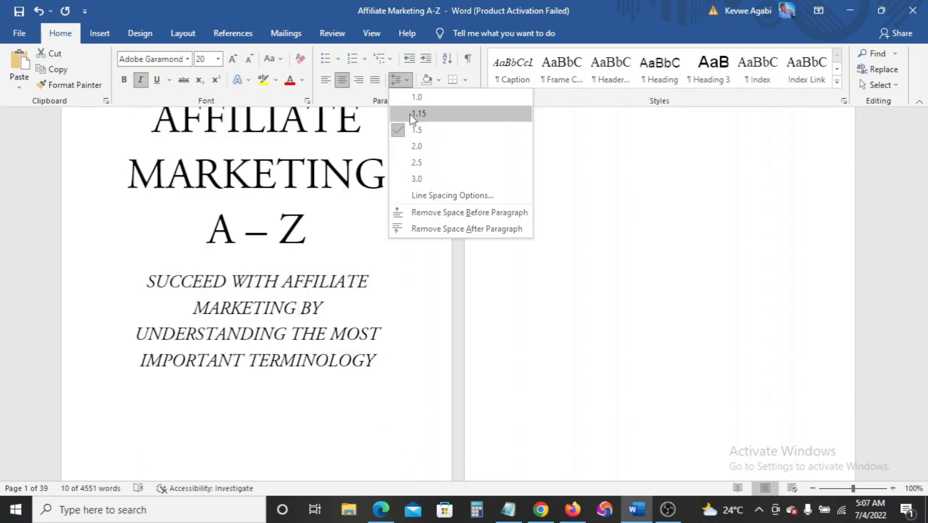
click(410, 113)
click(375, 290)
scroll(375, 291, up, 3)
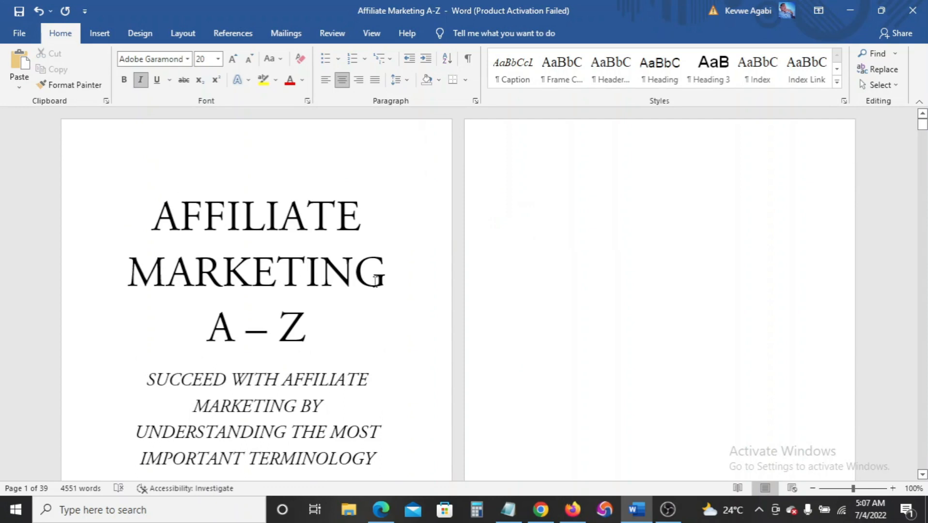
click(315, 334)
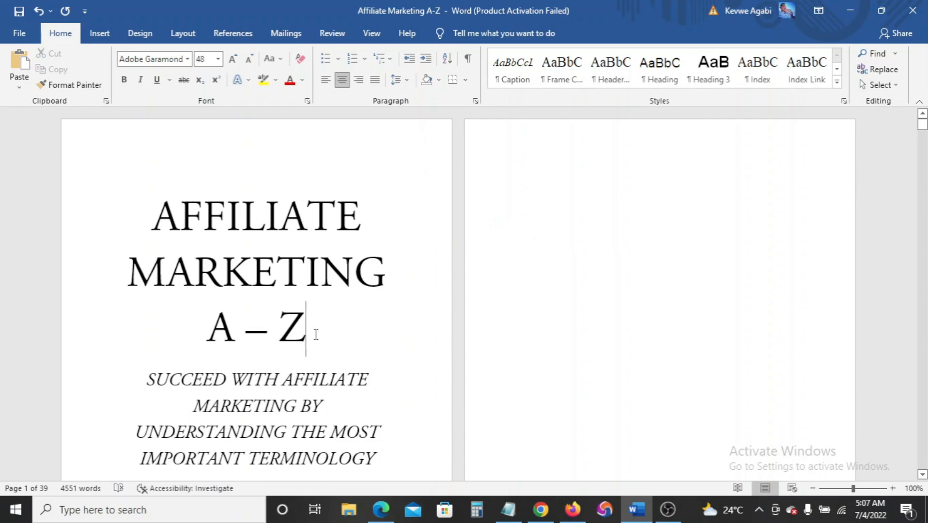
Make the title and the subtitle bold
triple_click(316, 334)
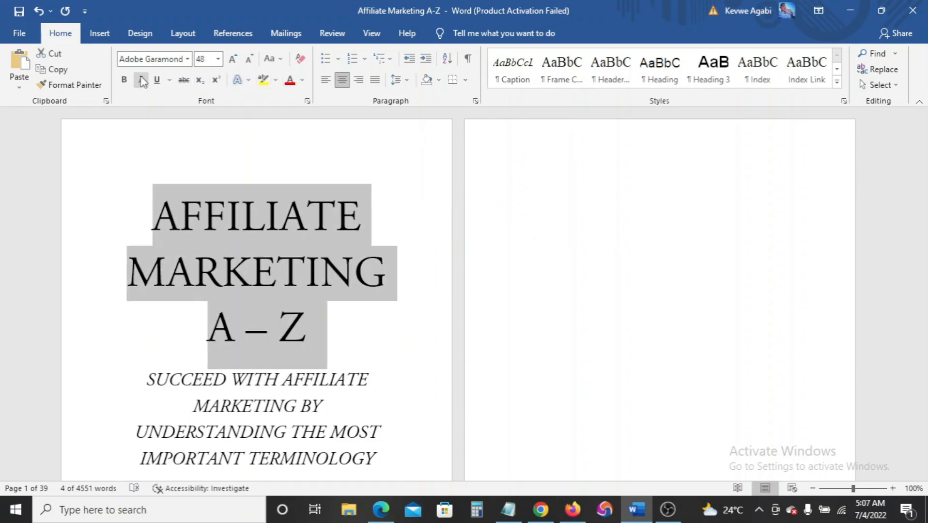
click(124, 79)
scroll(223, 243, down, 1)
scroll(223, 244, down, 1)
click(244, 299)
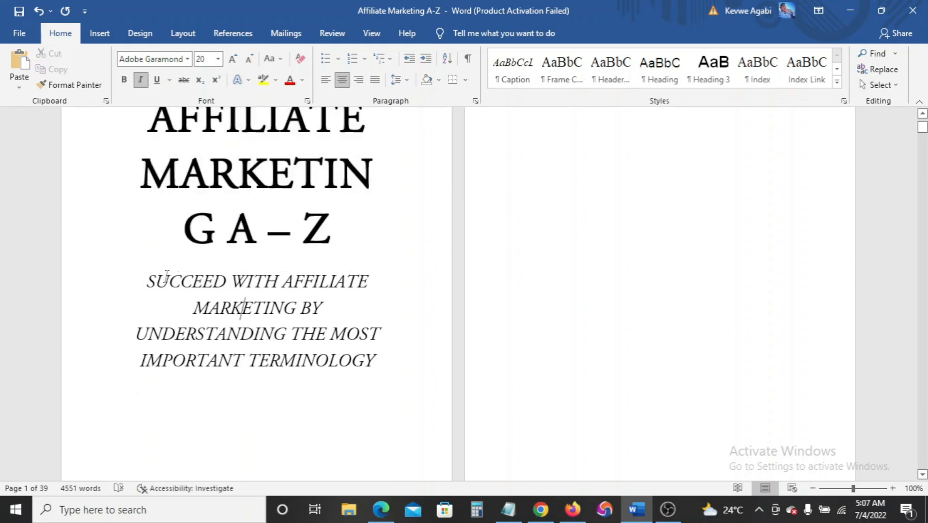
click(149, 282)
triple_click(189, 305)
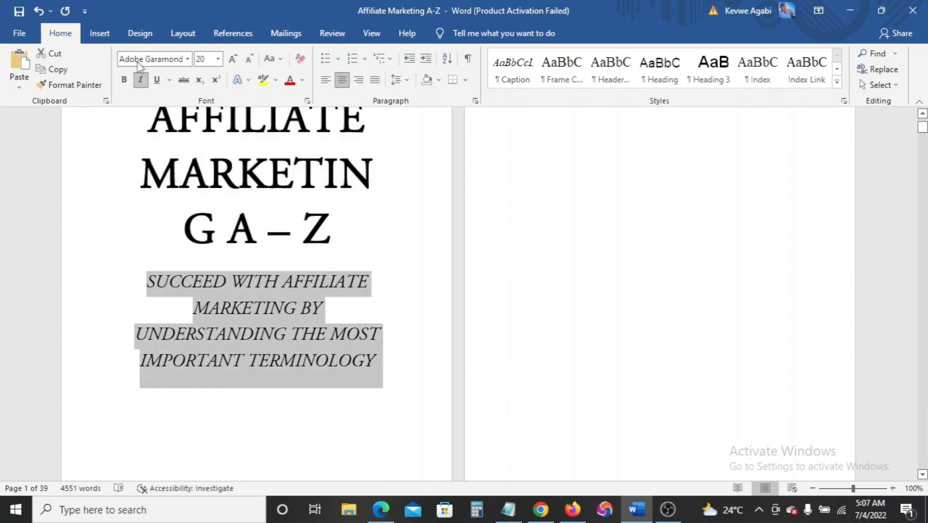
click(124, 80)
scroll(226, 214, up, 1)
click(369, 274)
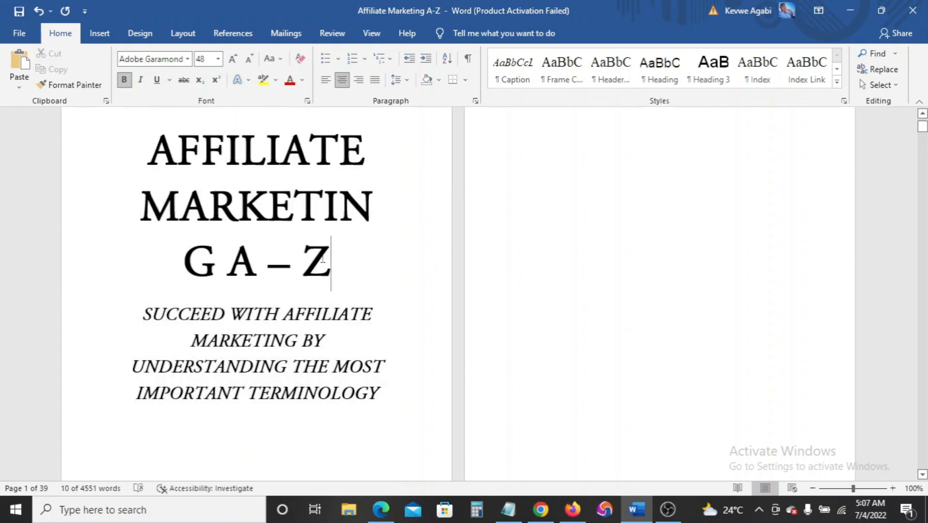
Resize the title to 46 pt so MARKETING fits one line, and shrink the subtitle toward 18 pt
scroll(409, 245, up, 2)
drag(151, 203, 334, 339)
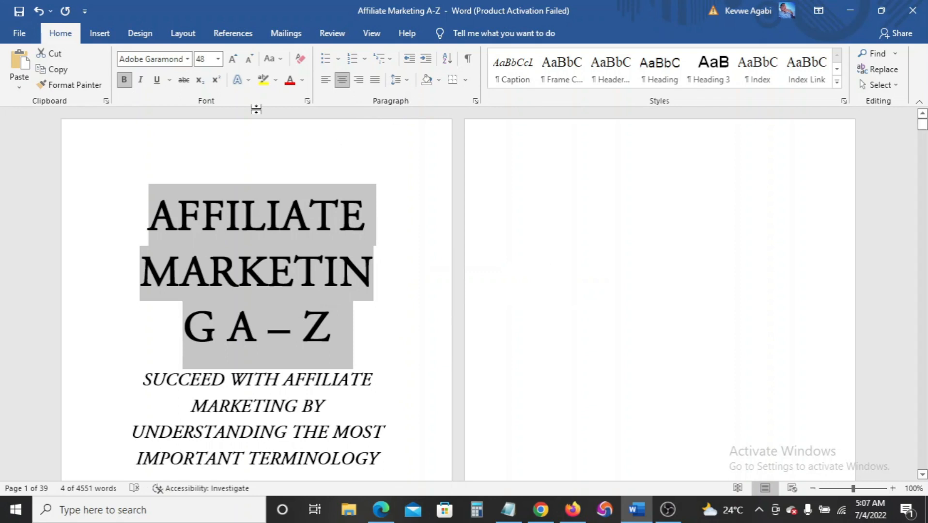
click(232, 58)
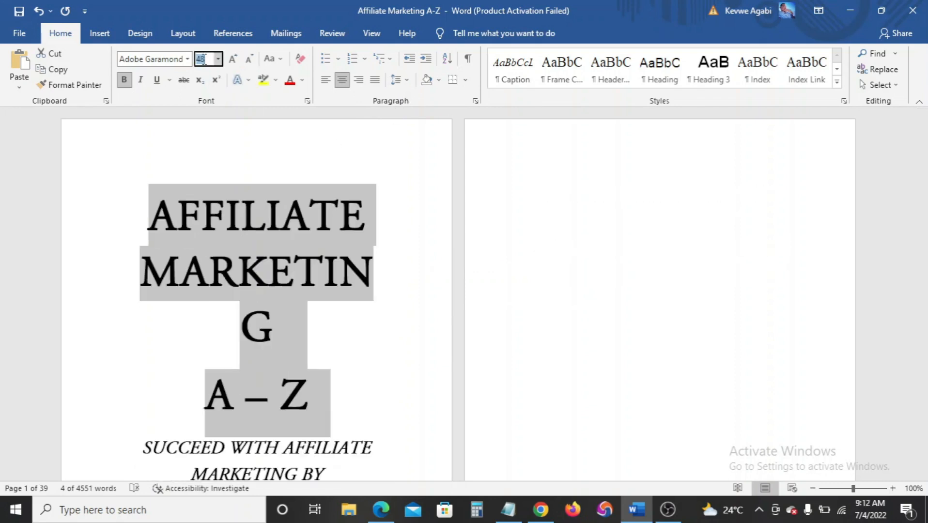
key(Return)
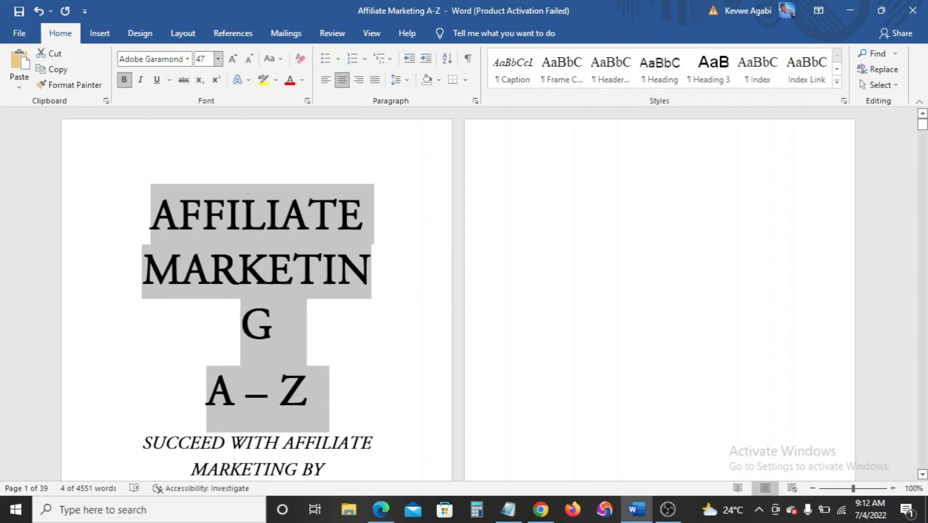
click(209, 59)
text(46)
key(Return)
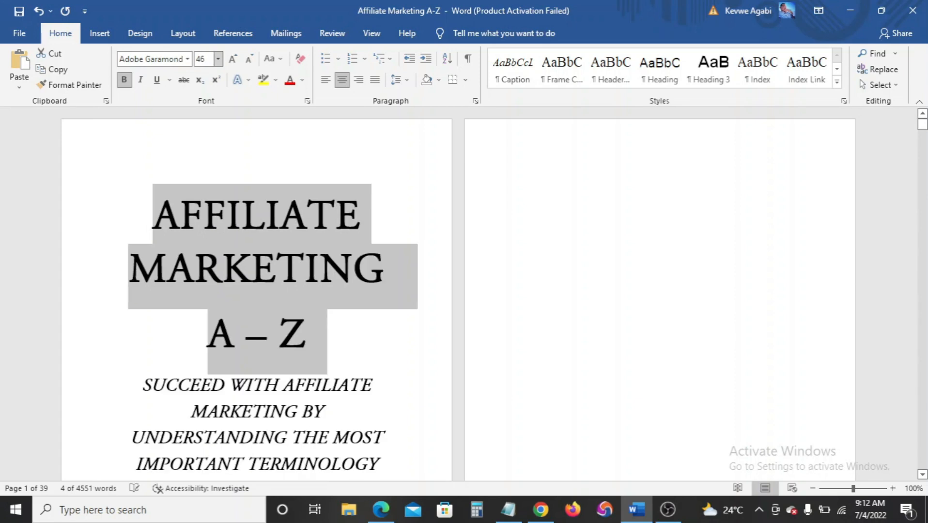
click(373, 350)
scroll(373, 340, down, 2)
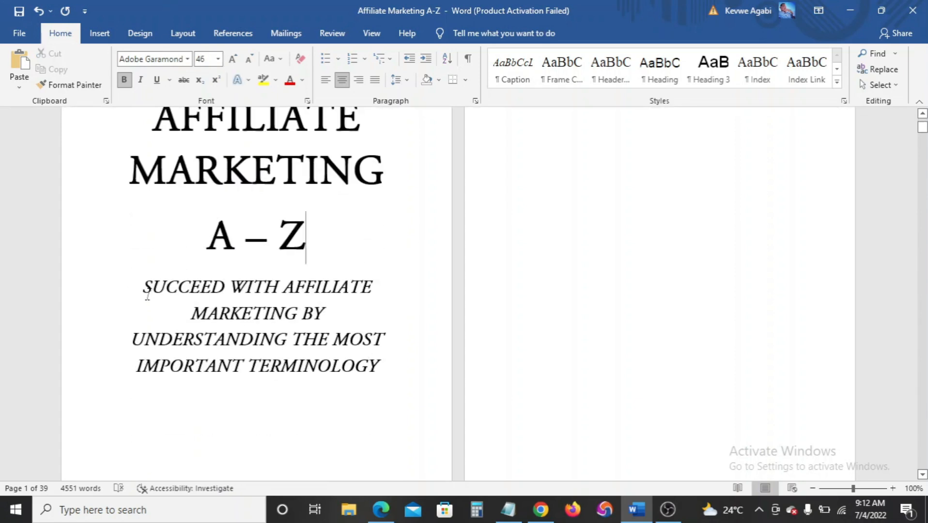
drag(143, 288, 346, 371)
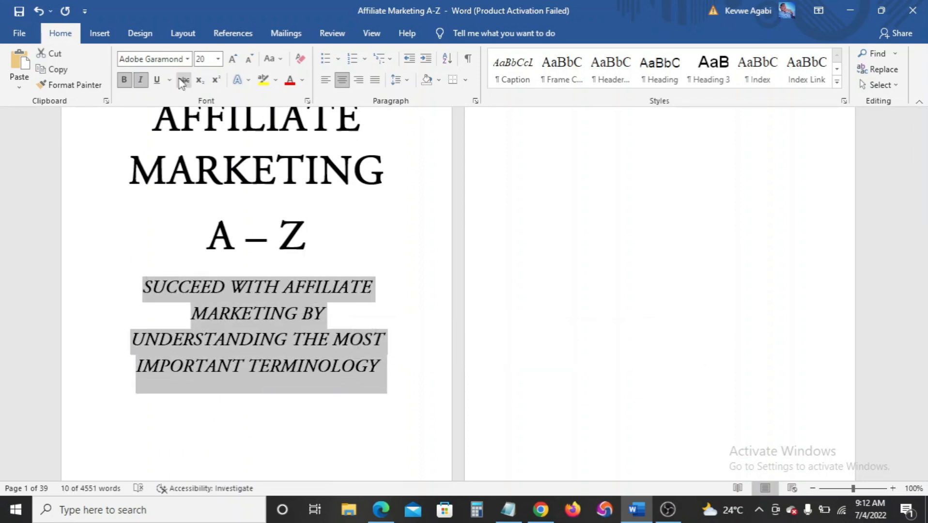
click(249, 61)
Type the author's name in capitals a few lines below the subtitle, fixing a typo
click(336, 384)
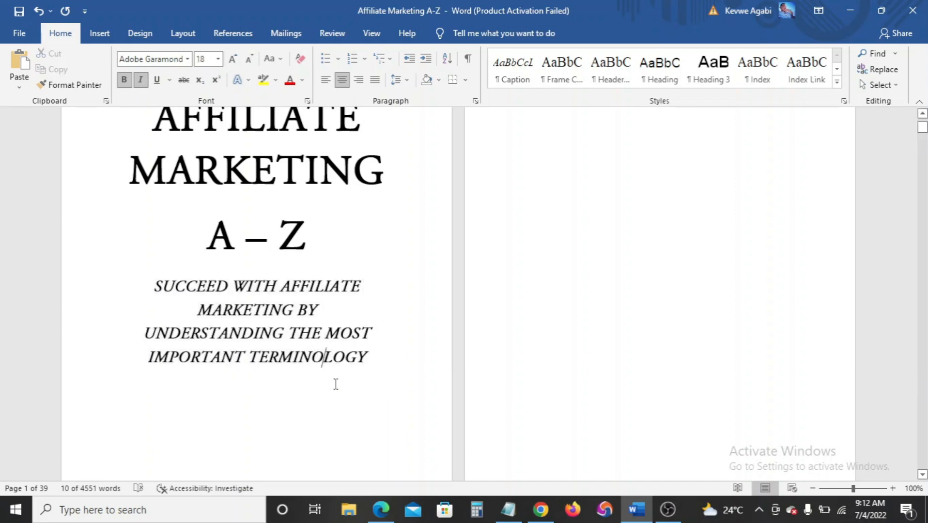
scroll(336, 383, down, 8)
scroll(336, 383, up, 5)
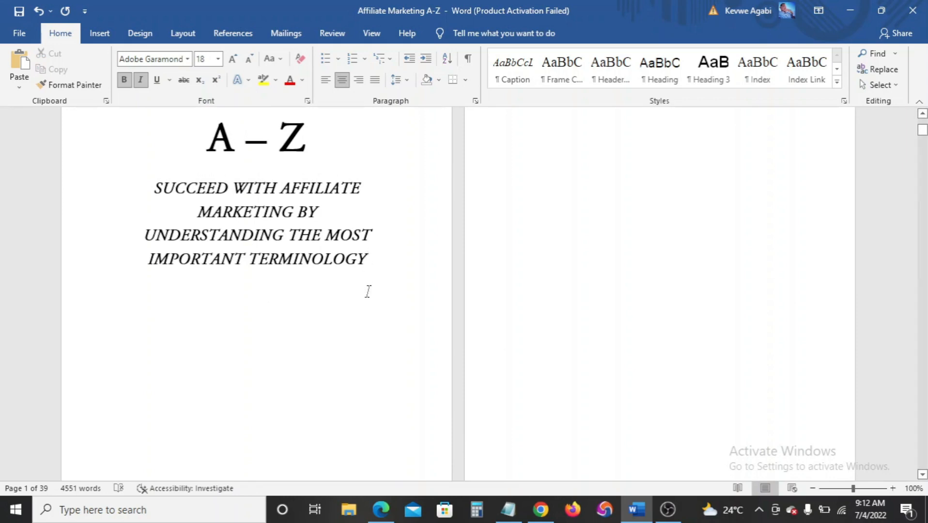
scroll(363, 305, down, 2)
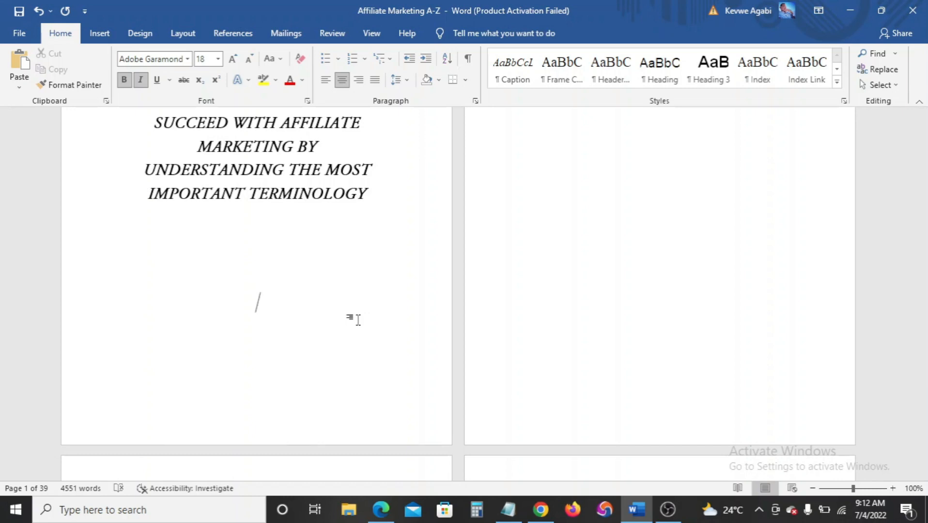
text(Ka)
key(BackSpace)
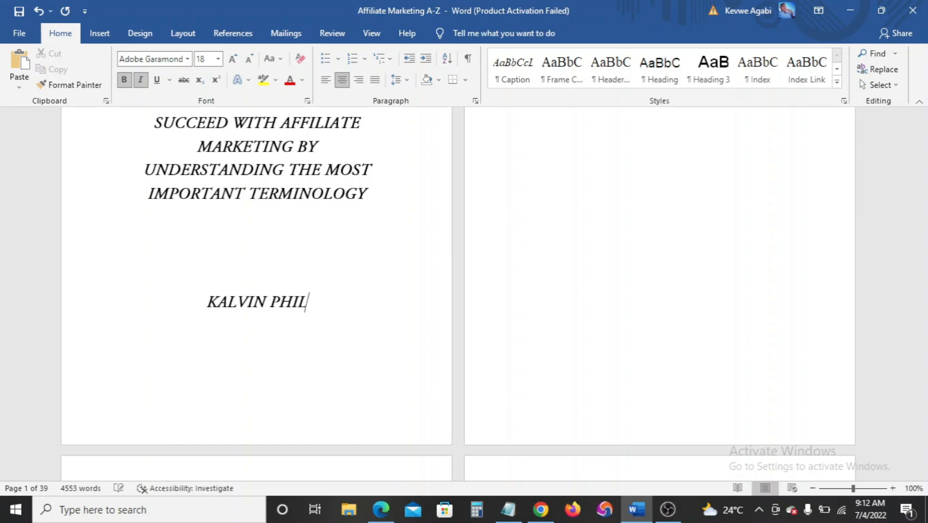
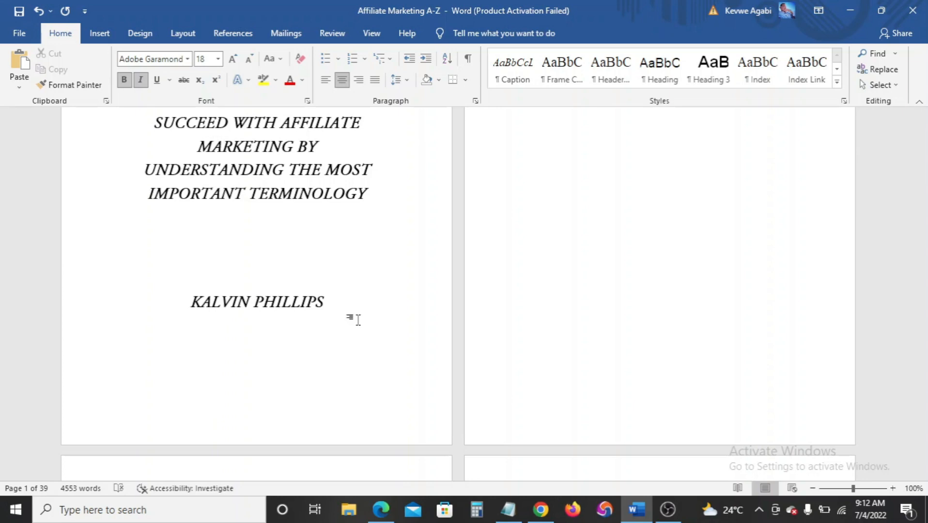
ctrl+scroll(191, 313, down, 3)
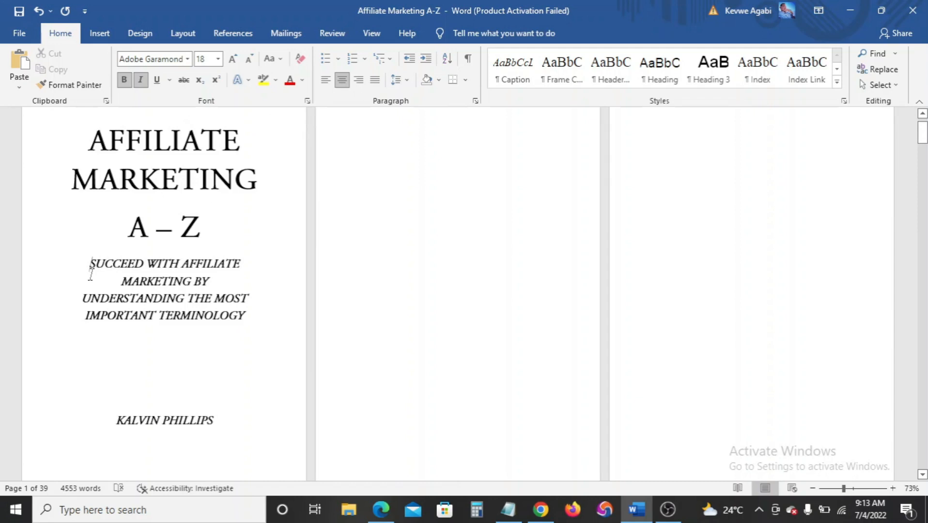
scroll(91, 271, up, 2)
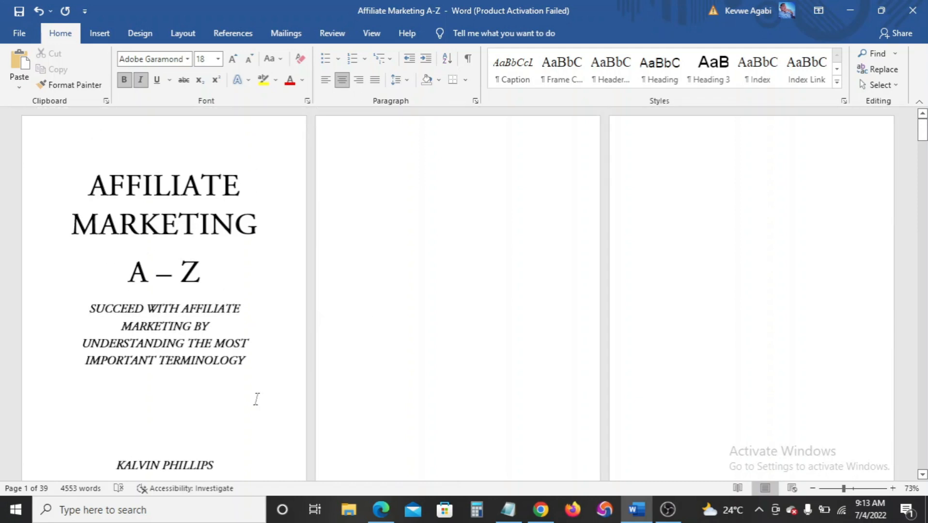
scroll(255, 400, down, 6)
scroll(185, 387, up, 6)
scroll(185, 387, down, 6)
scroll(444, 396, up, 2)
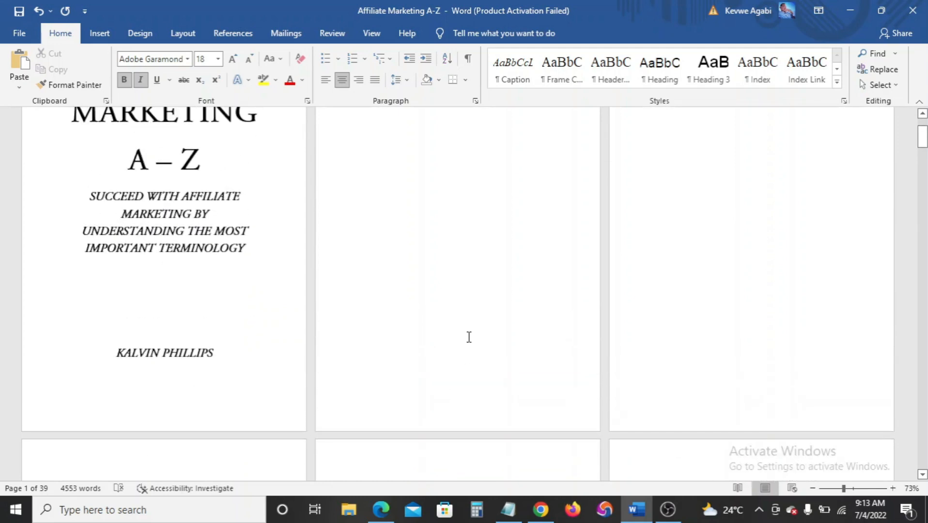
scroll(406, 345, up, 2)
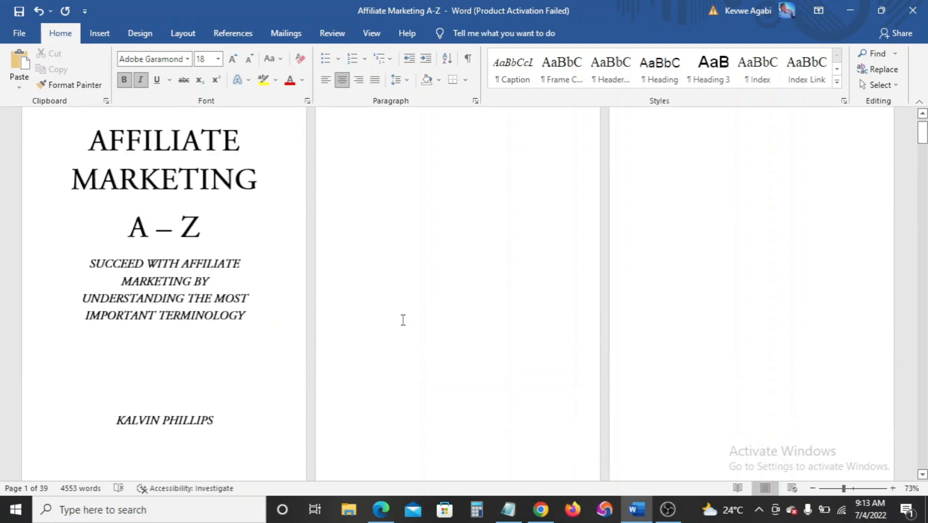
scroll(401, 322, down, 1)
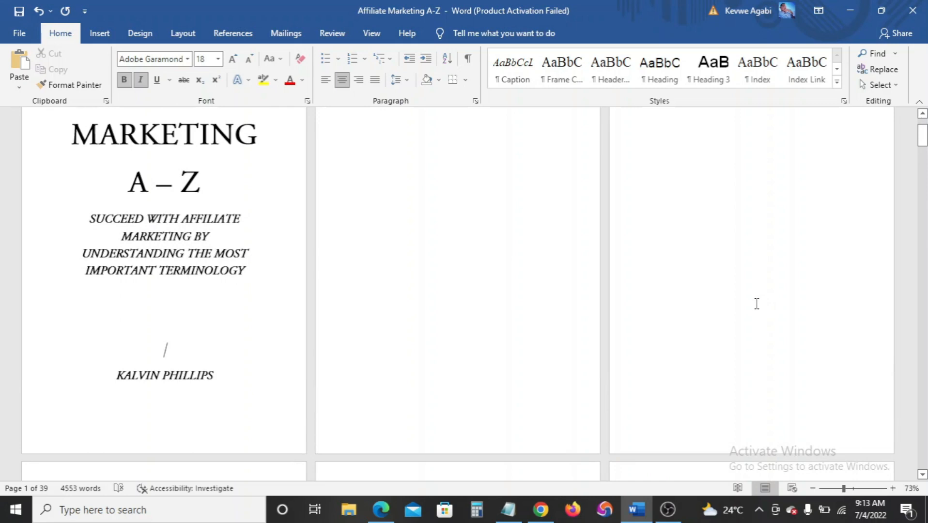
scroll(741, 310, up, 1)
click(748, 288)
scroll(745, 291, up, 2)
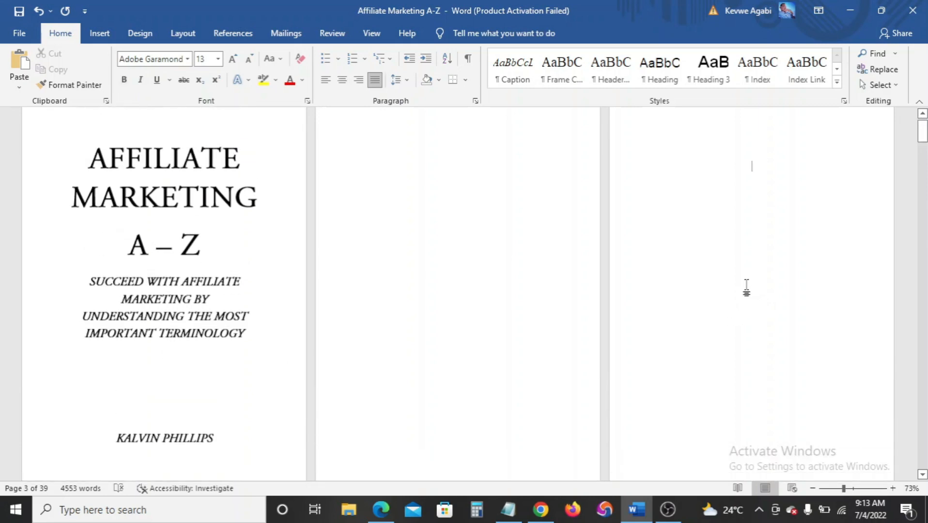
scroll(735, 299, up, 1)
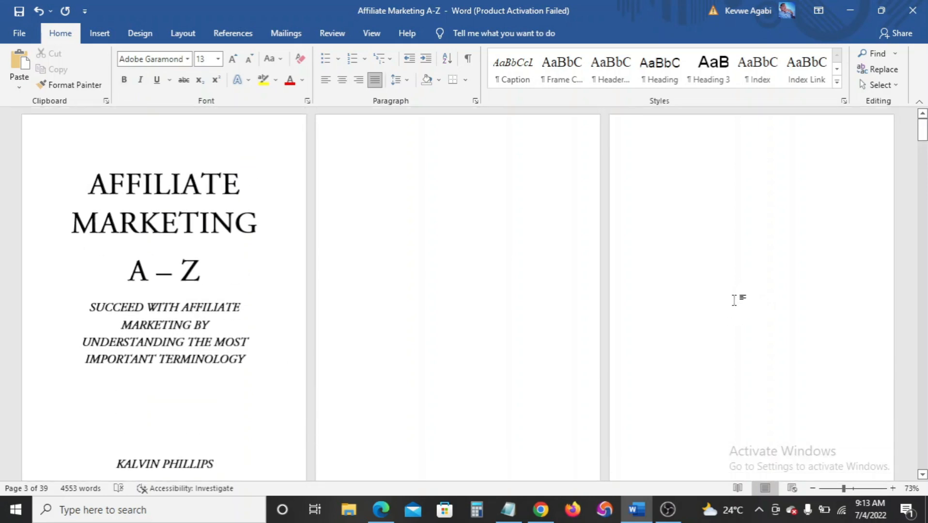
scroll(734, 299, down, 2)
scroll(734, 299, up, 1)
scroll(735, 299, up, 1)
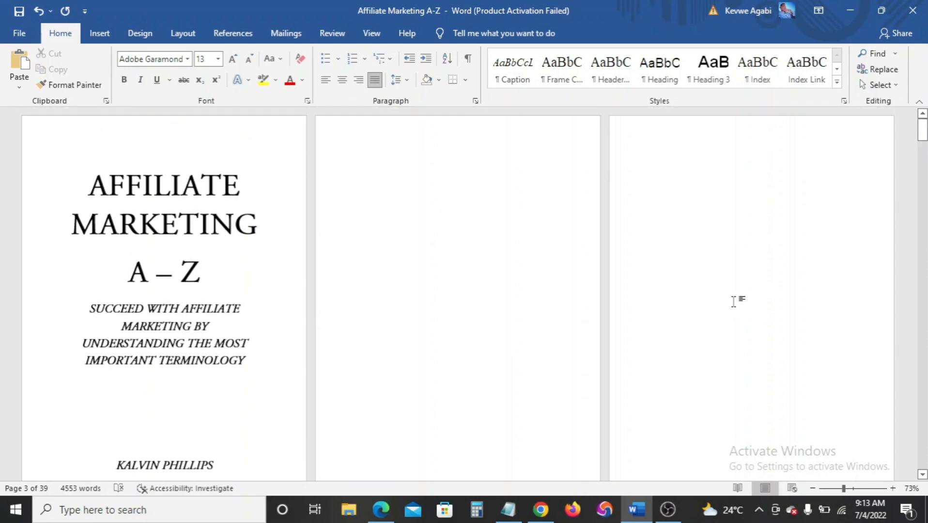
Set the AFFILIATE MARKETING A – Z title in Times New Roman at 45 pt
click(89, 196)
drag(89, 196, 215, 288)
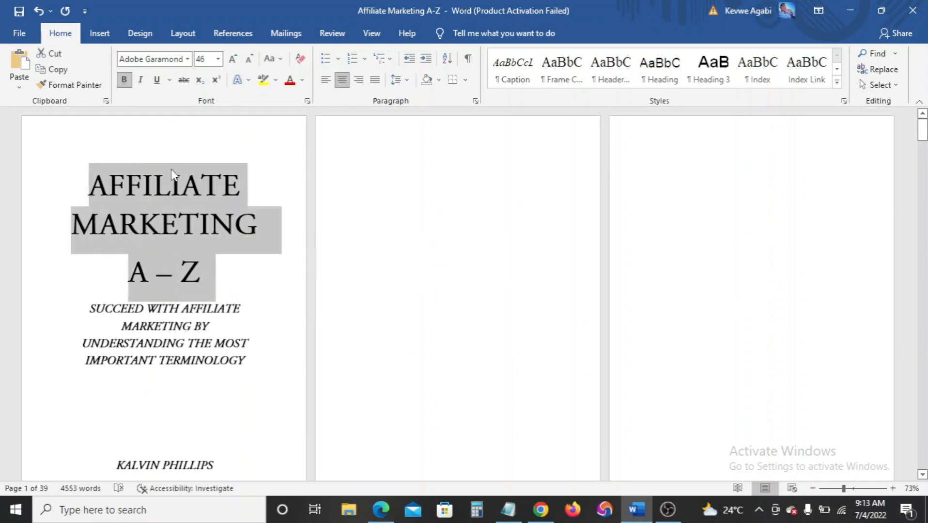
click(187, 58)
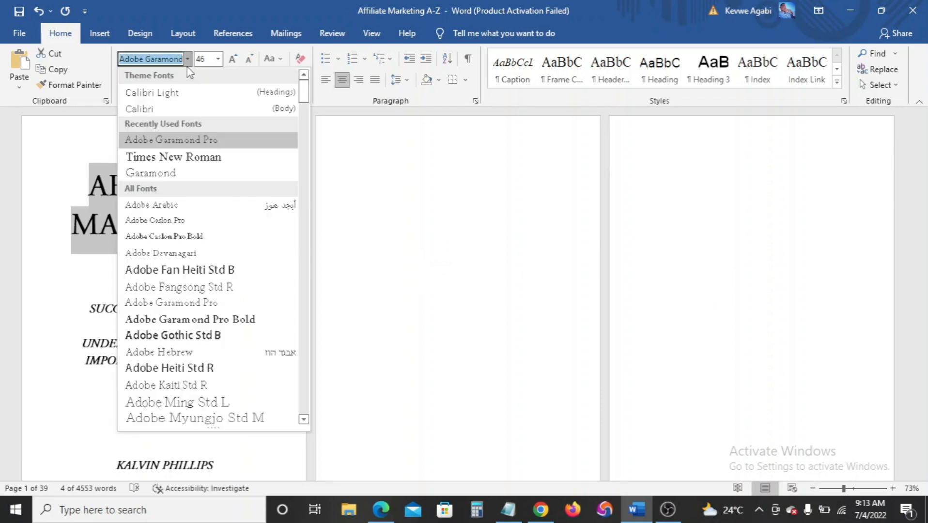
click(174, 158)
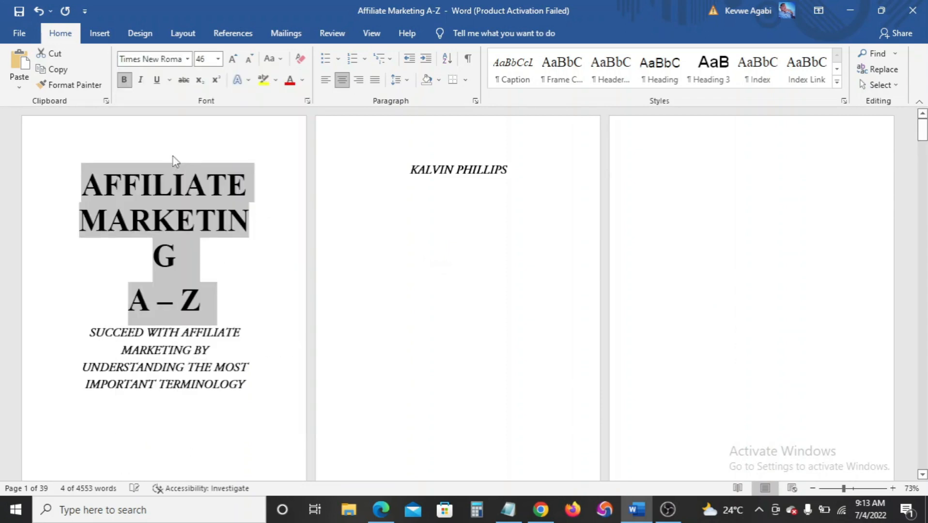
click(223, 319)
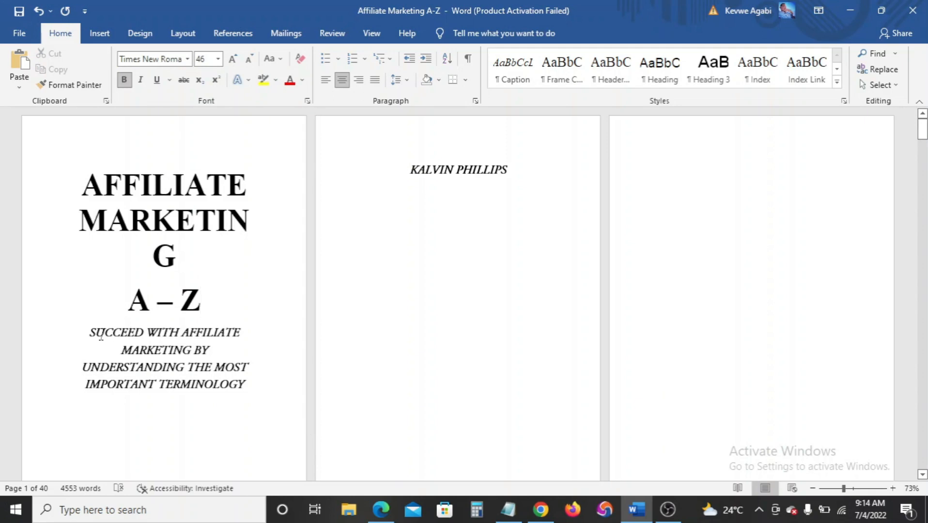
drag(84, 185, 147, 233)
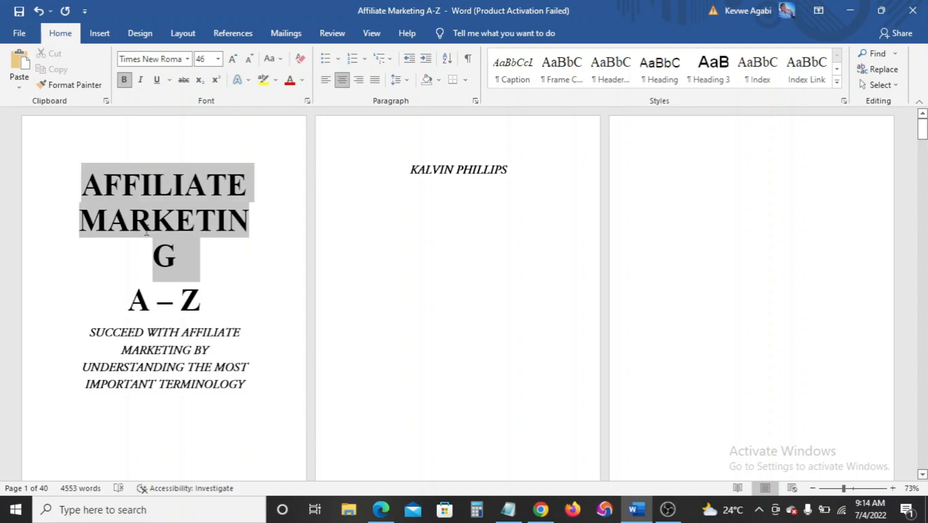
click(209, 59)
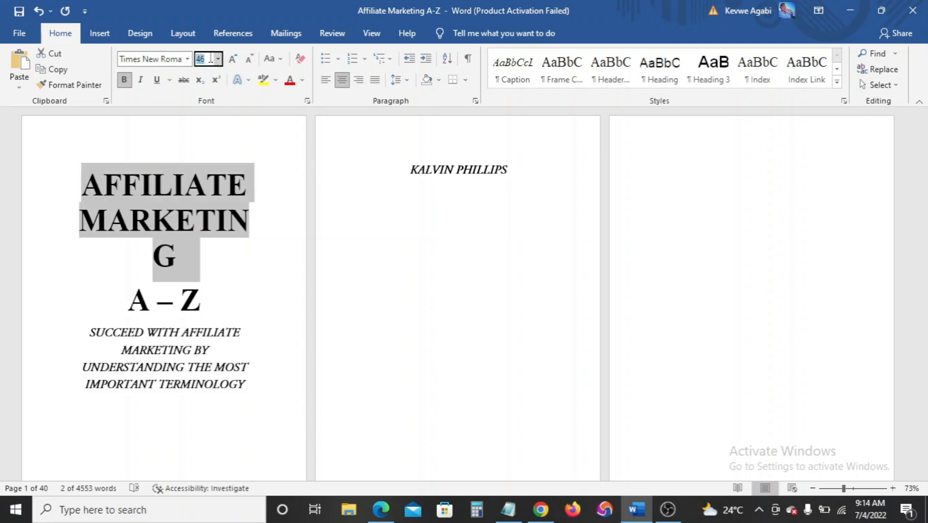
text(45)
key(Return)
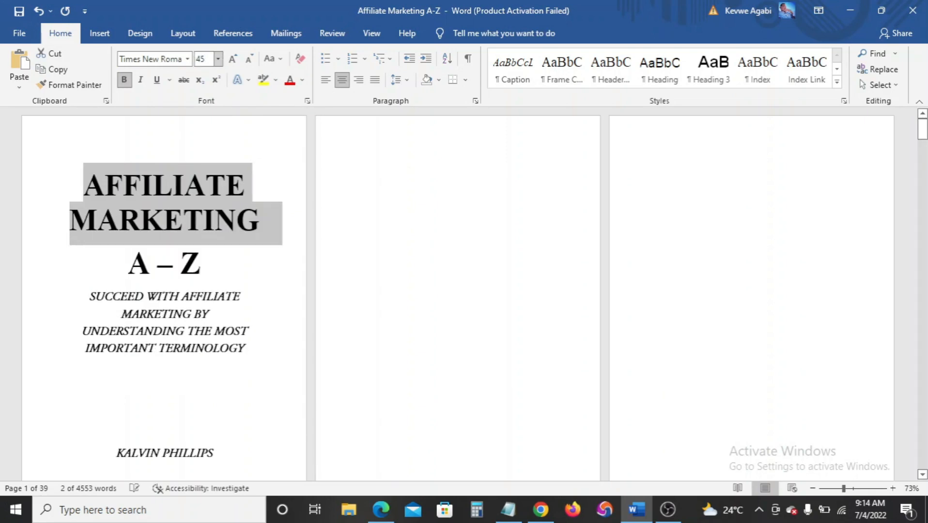
click(132, 315)
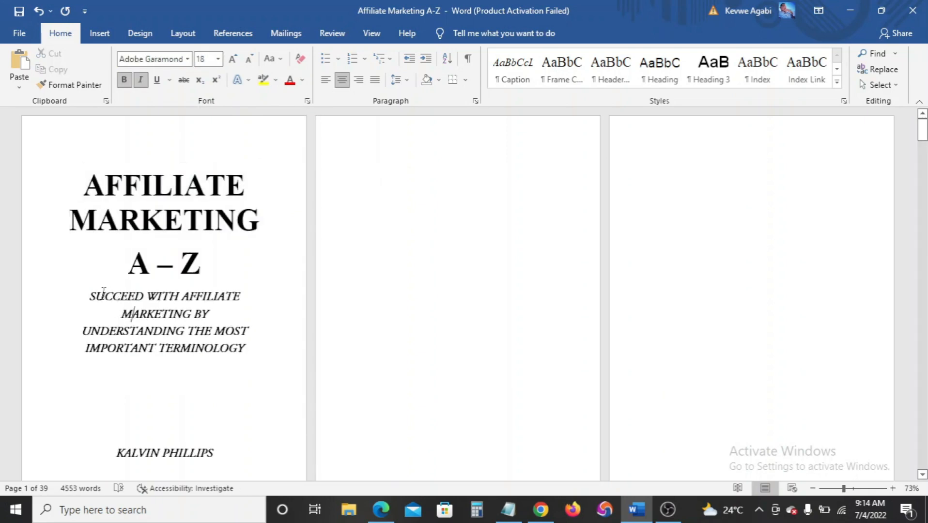
Set the subtitle in Garamond and break it onto a new line before BY
drag(89, 296, 230, 361)
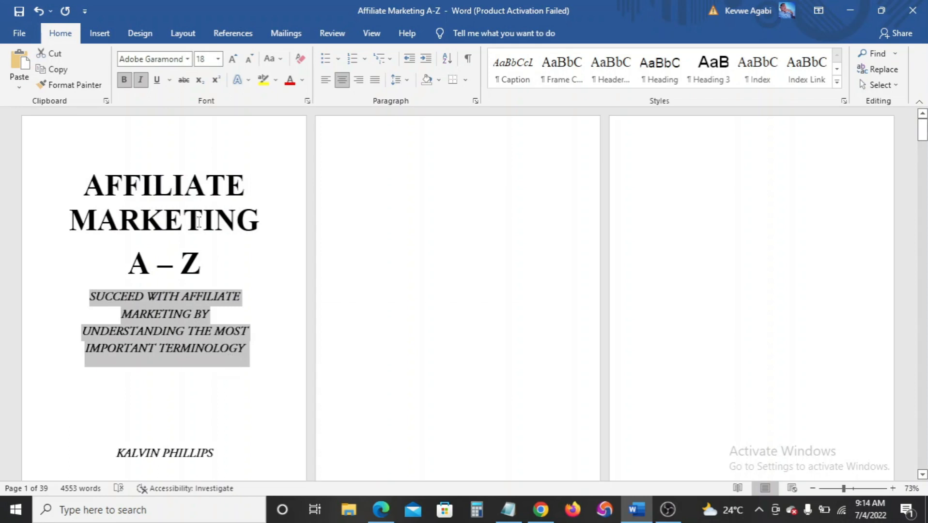
click(188, 59)
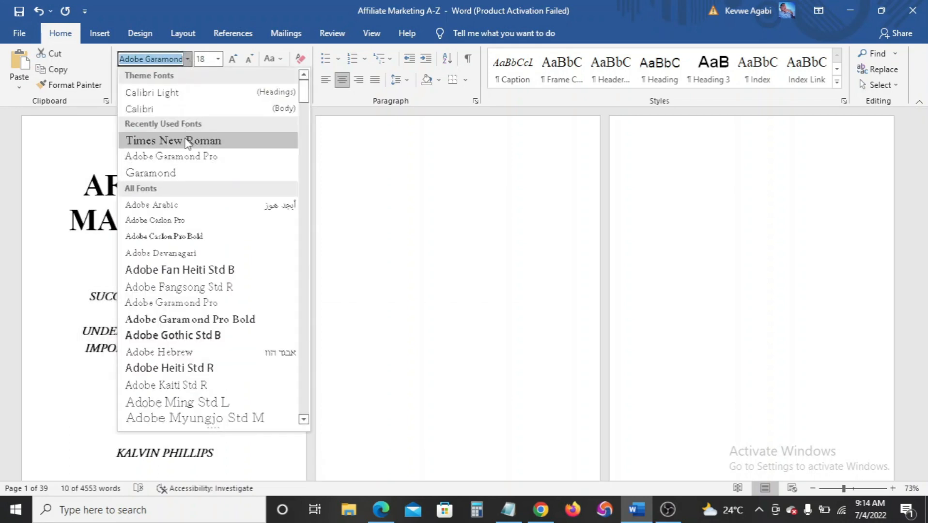
click(189, 141)
click(187, 59)
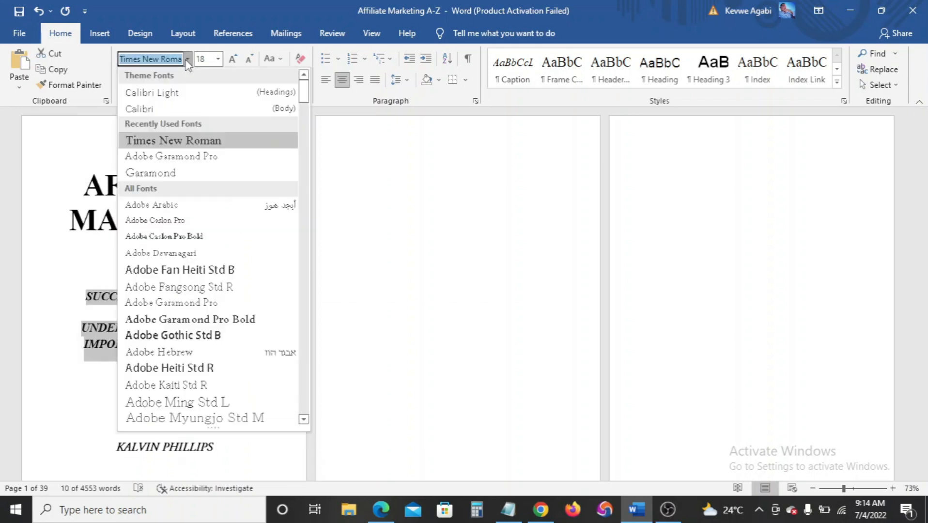
click(186, 174)
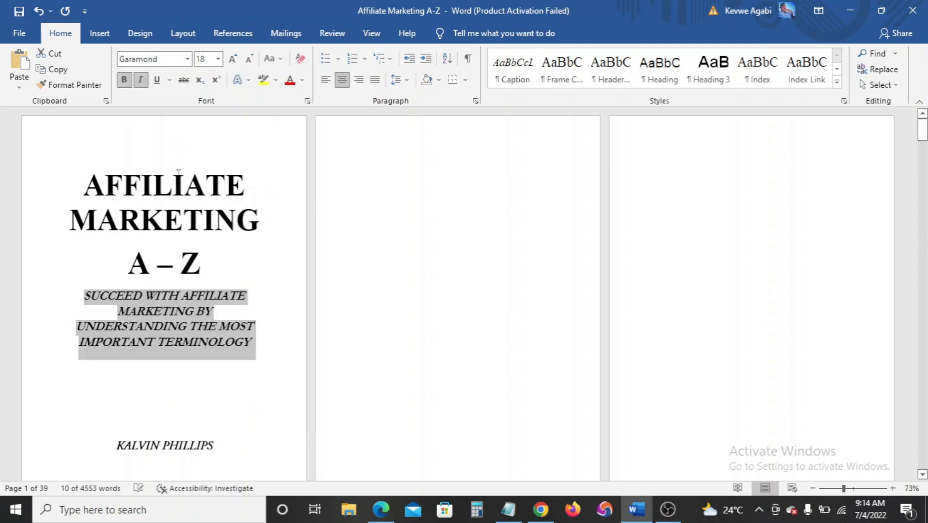
click(233, 374)
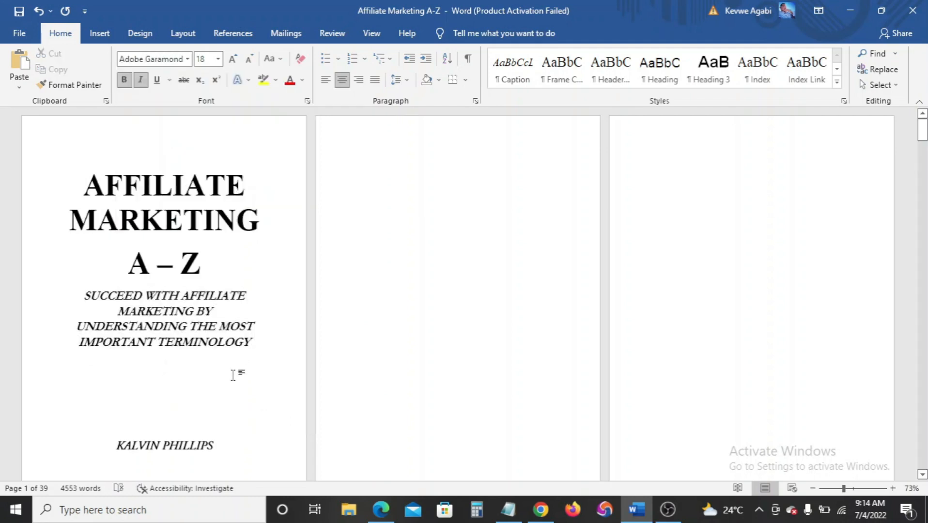
click(201, 310)
key(Return)
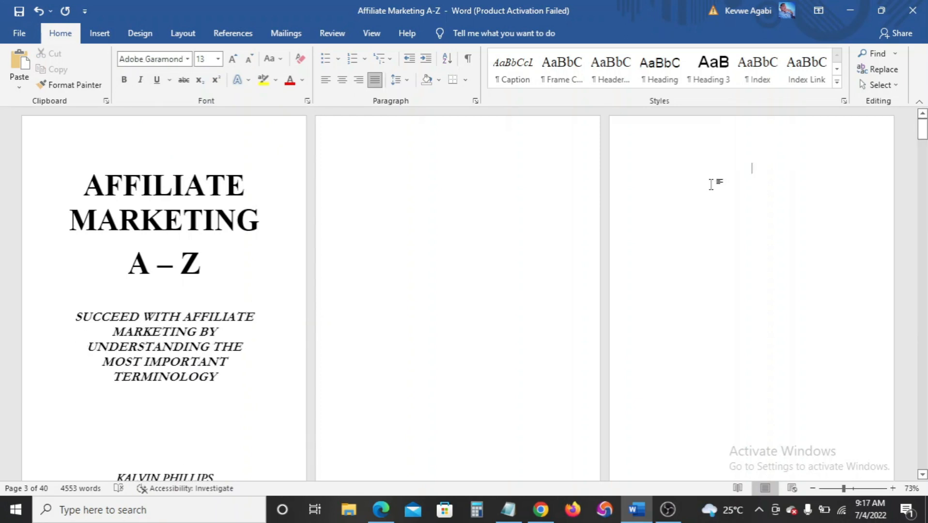
scroll(712, 184, down, 6)
scroll(174, 265, down, 3)
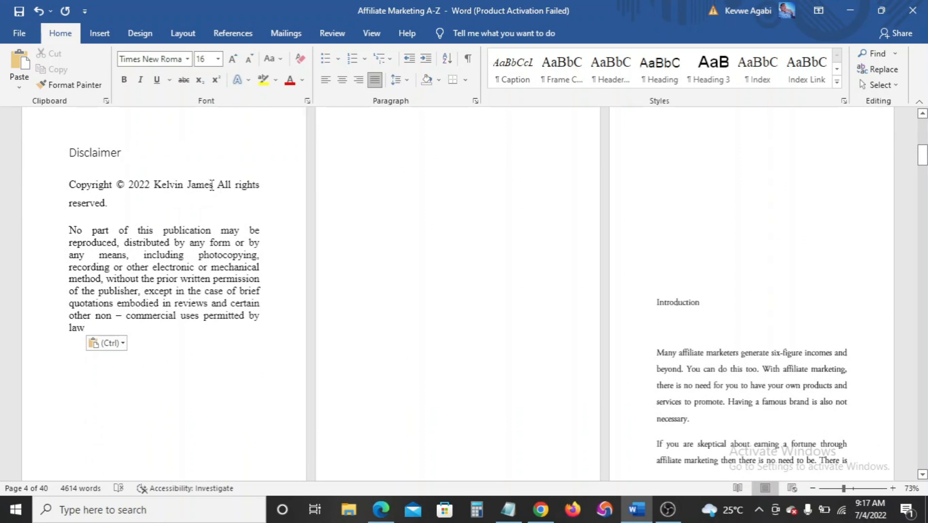
scroll(213, 203, up, 3)
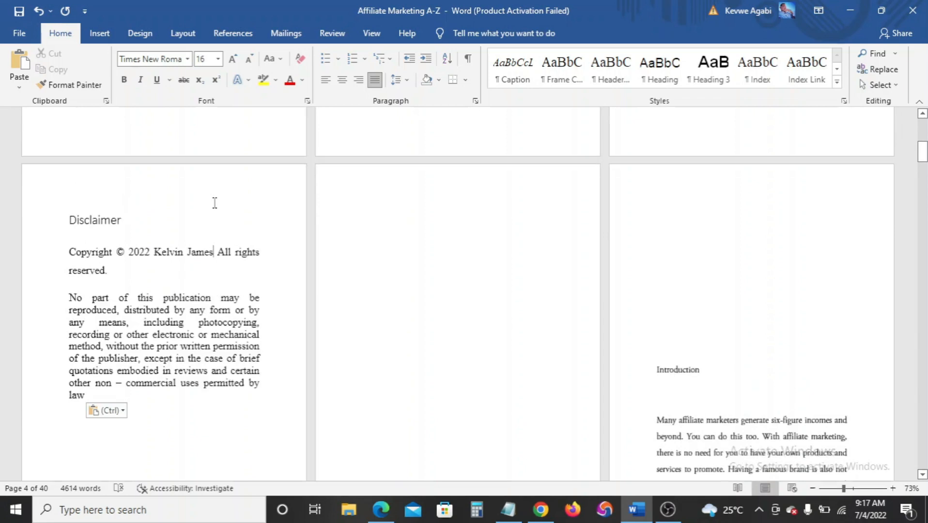
key(BackSpace)
key(BackSpace)
key(BackSpace)
key(BackSpace)
key(BackSpace)
key(BackSpace)
key(BackSpace)
key(BackSpace)
key(BackSpace)
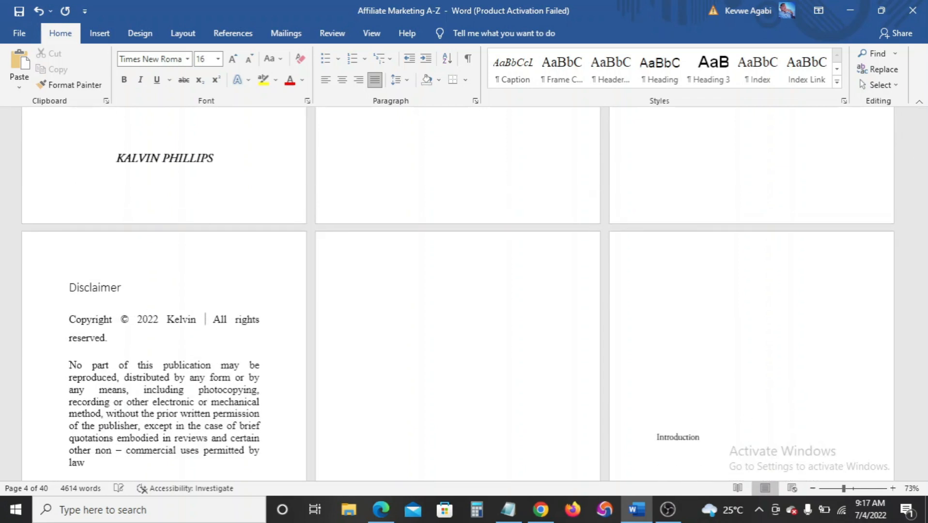
key(BackSpace)
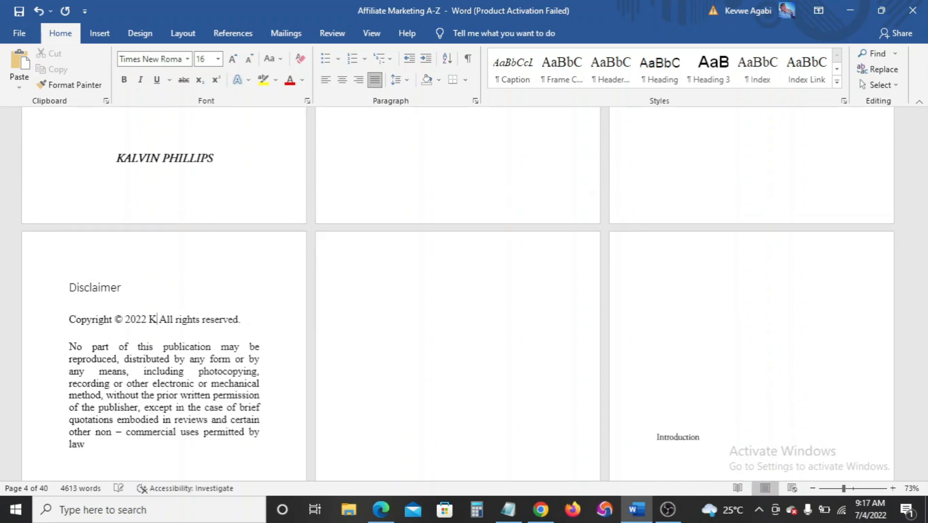
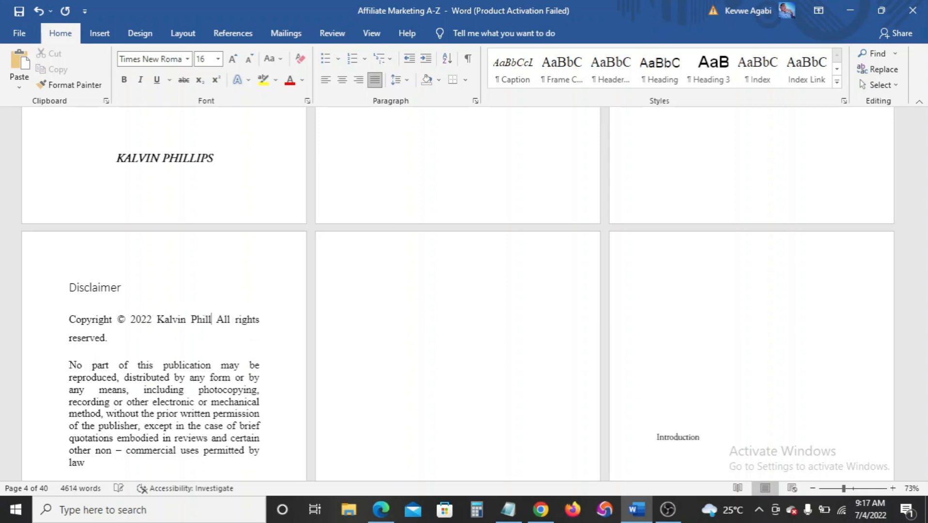
scroll(141, 427, down, 2)
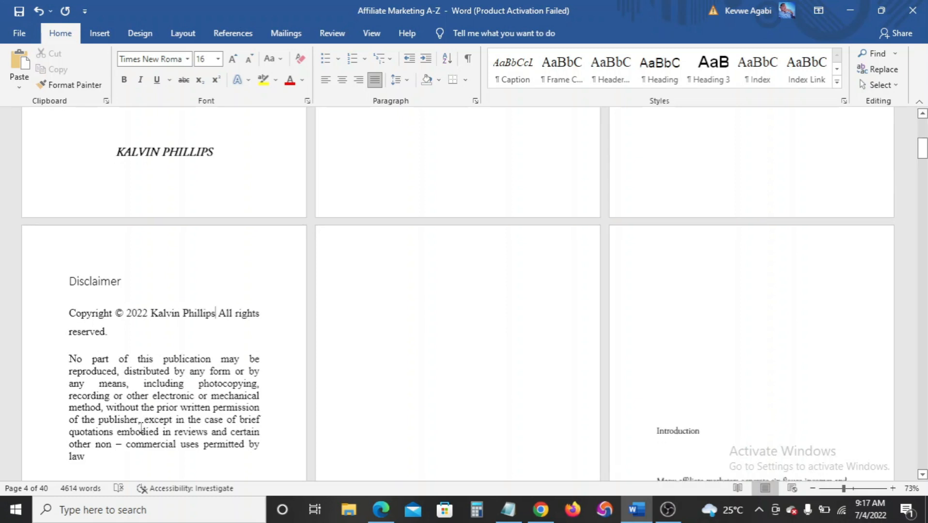
scroll(165, 412, down, 4)
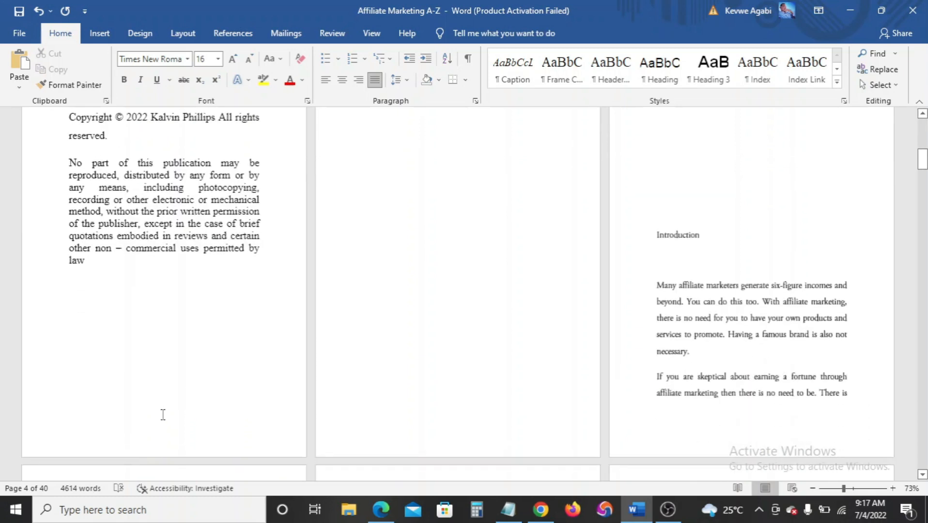
scroll(162, 414, up, 3)
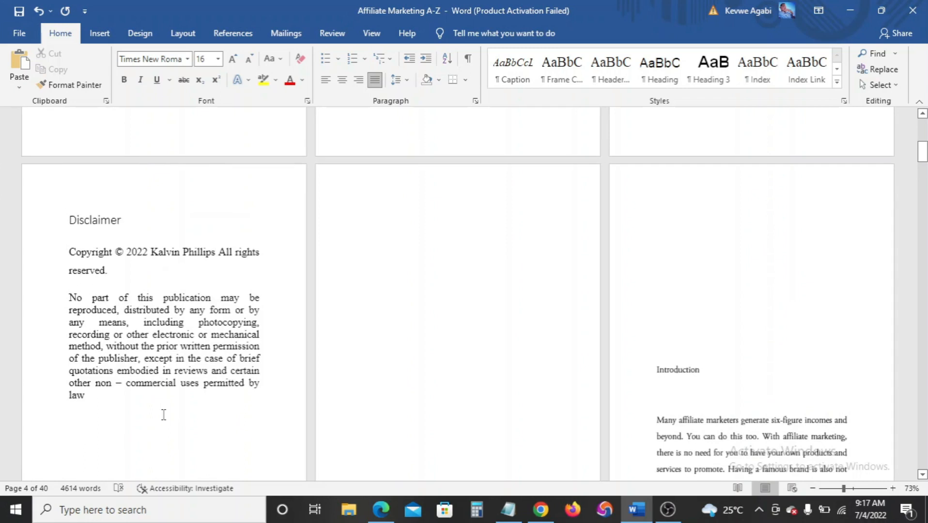
scroll(164, 414, up, 15)
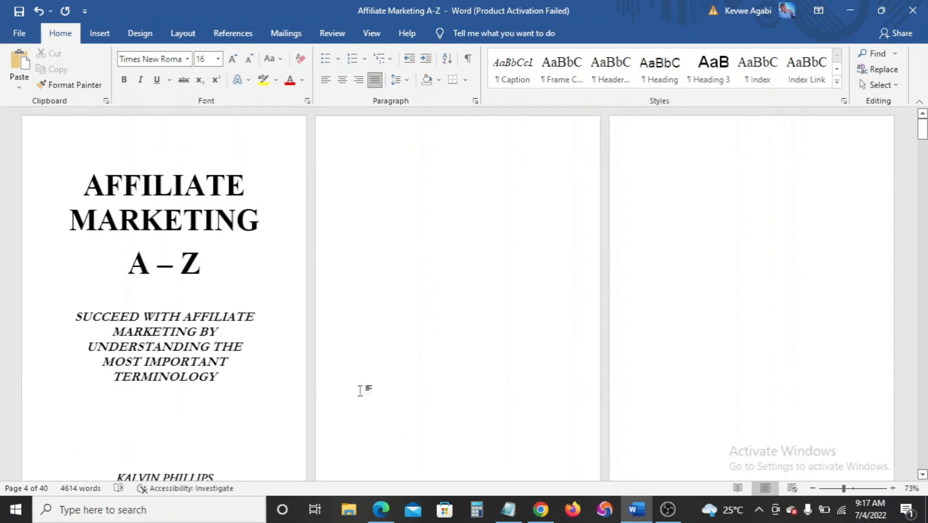
scroll(408, 366, down, 11)
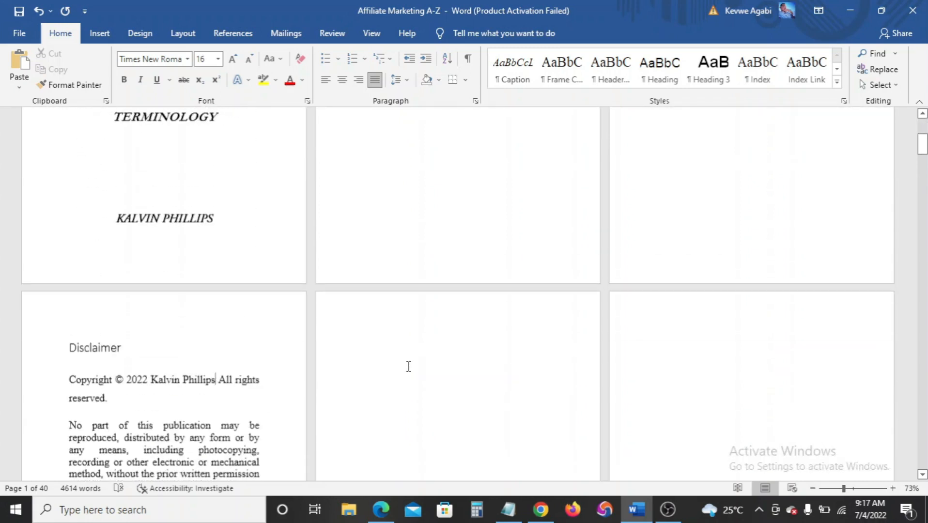
scroll(408, 366, down, 1)
scroll(409, 366, down, 2)
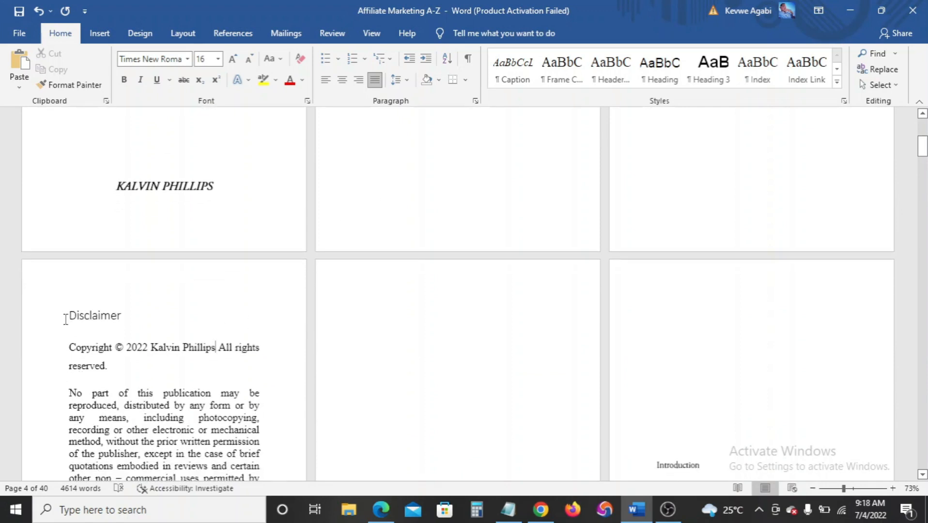
scroll(66, 320, down, 5)
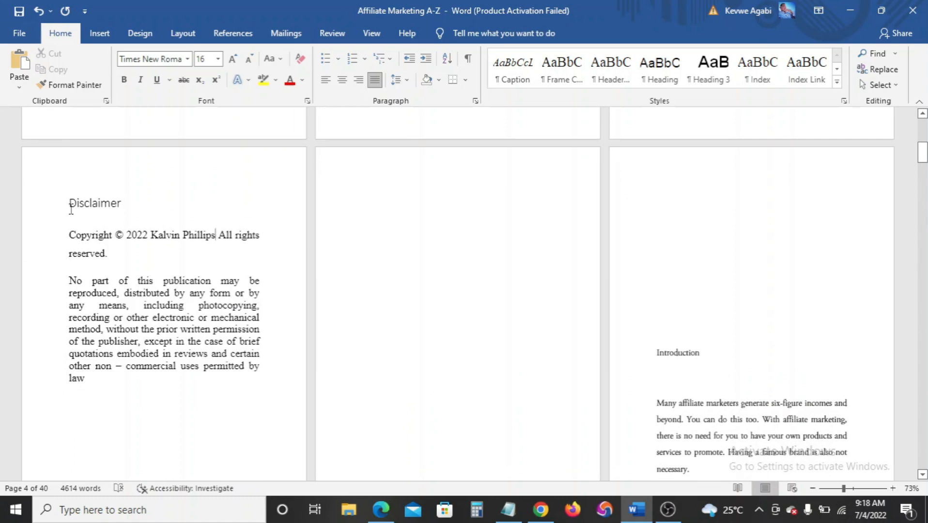
drag(71, 208, 146, 390)
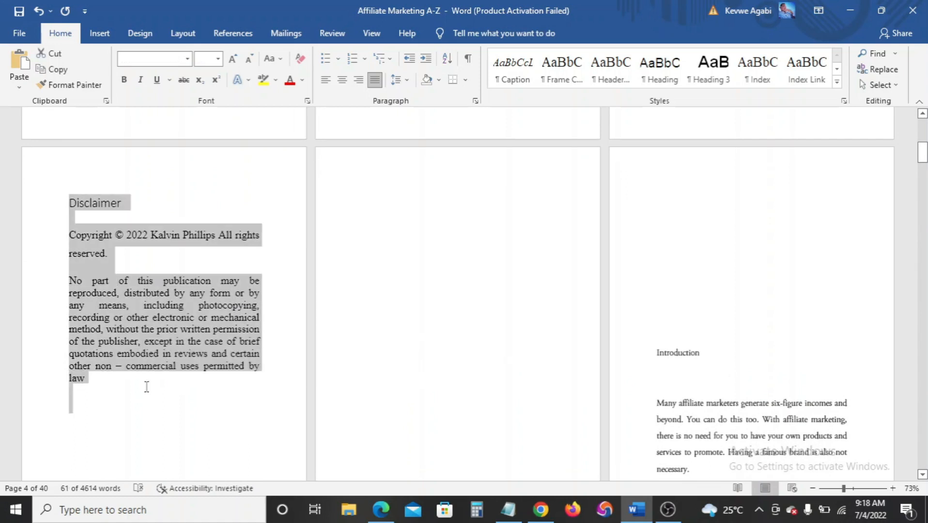
key(Delete)
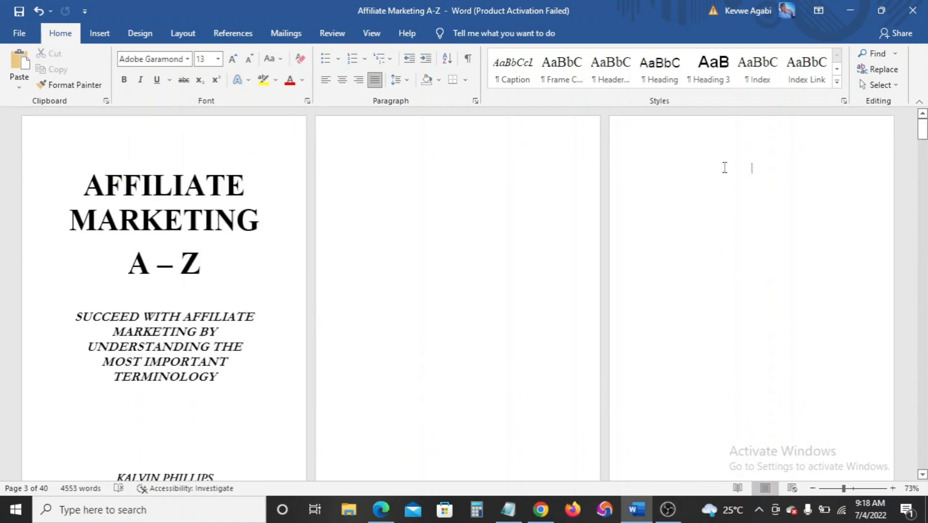
key(ctrl+z)
scroll(605, 275, up, 5)
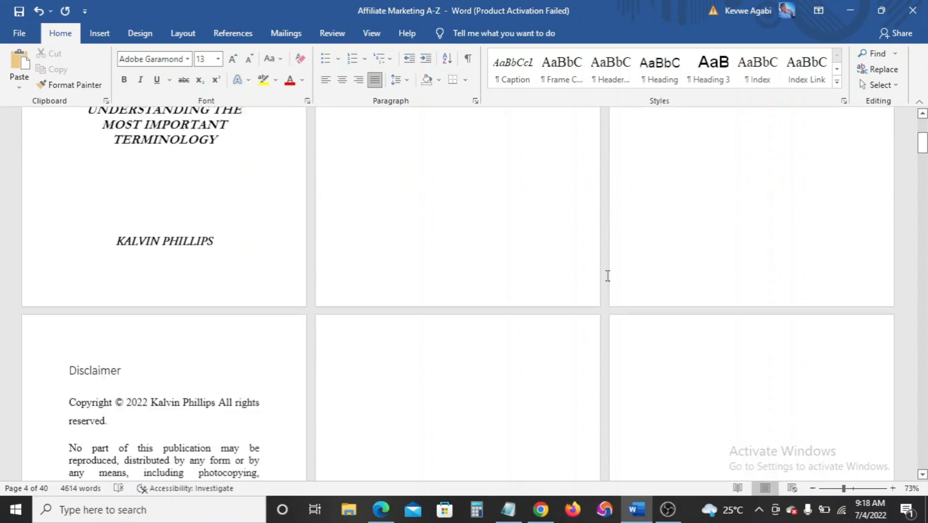
scroll(606, 276, up, 2)
scroll(514, 330, down, 6)
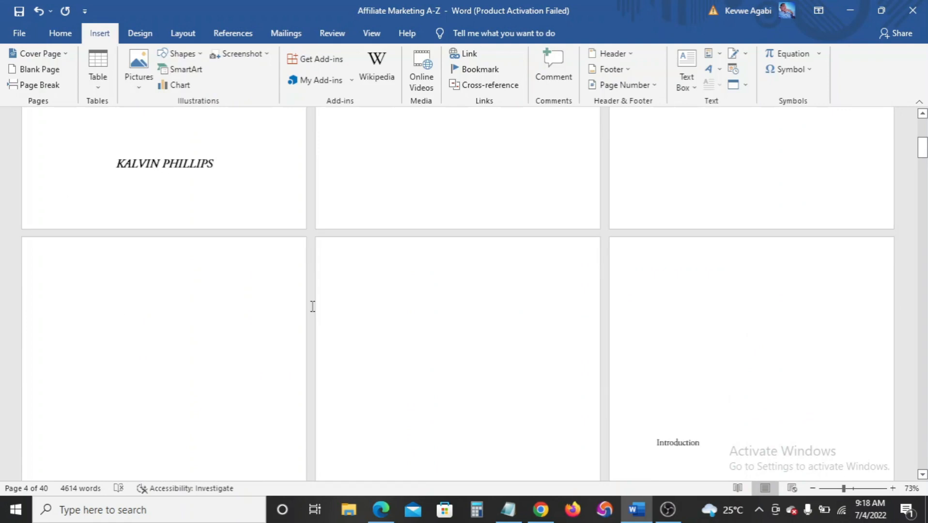
Go to the Introduction page and clear the empty lines above its heading
scroll(311, 307, up, 6)
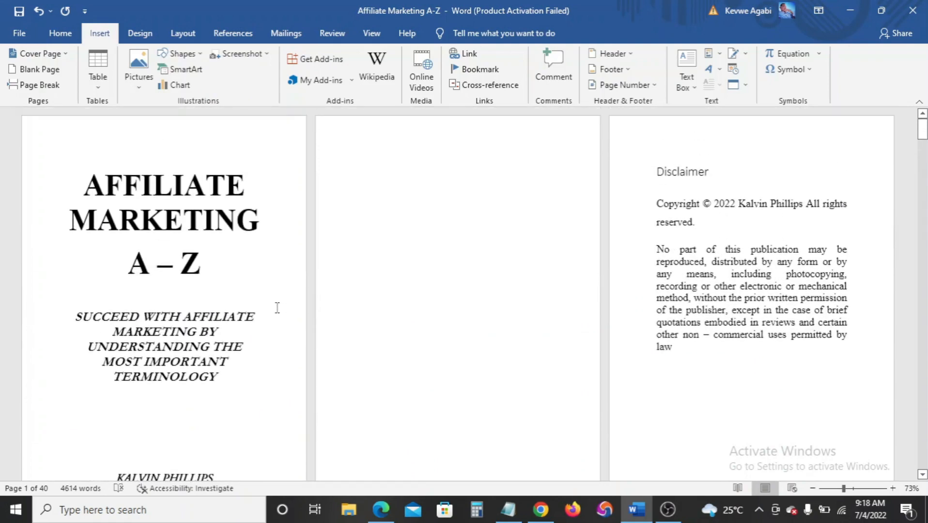
scroll(799, 289, down, 8)
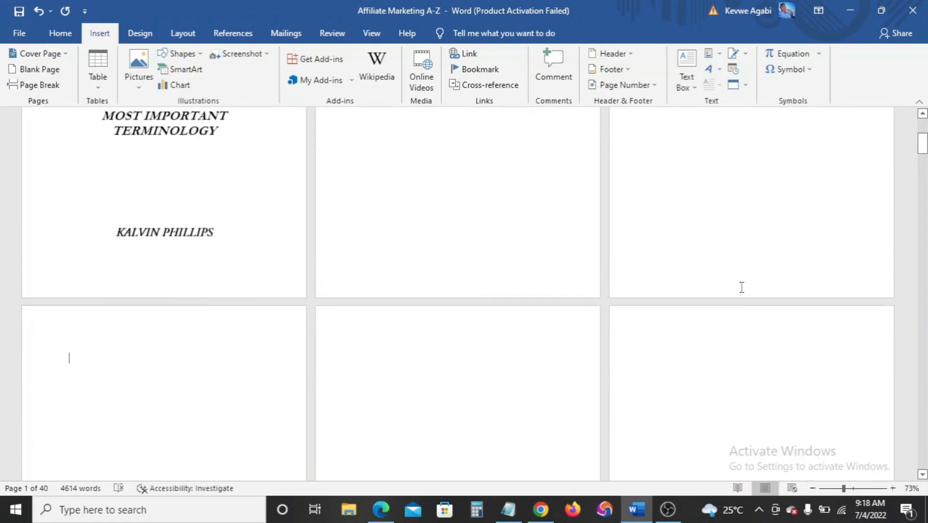
click(97, 244)
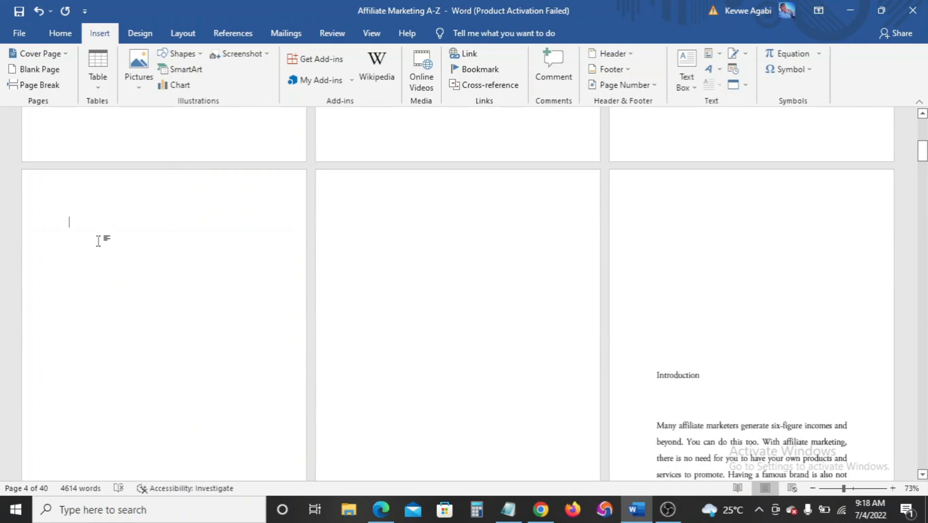
scroll(97, 241, down, 2)
scroll(98, 241, up, 3)
scroll(98, 240, down, 1)
scroll(99, 240, down, 5)
scroll(98, 240, up, 3)
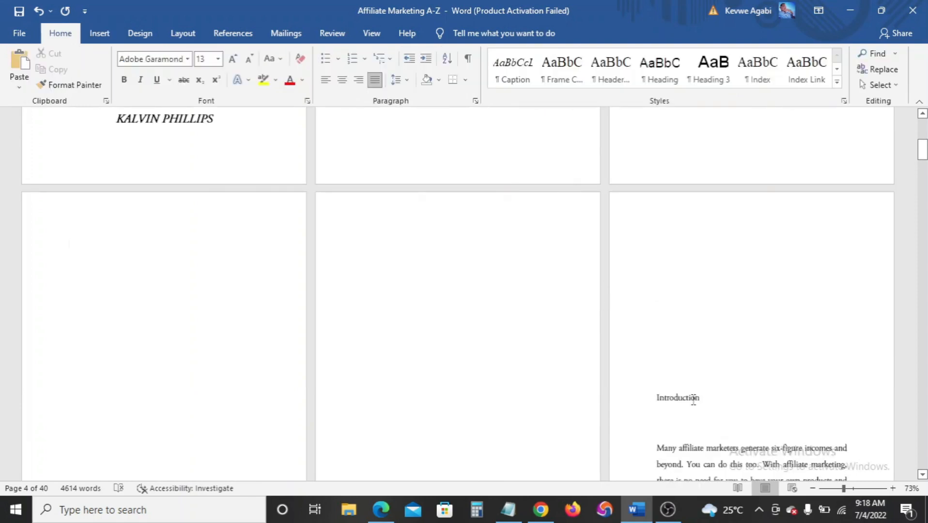
scroll(681, 394, down, 1)
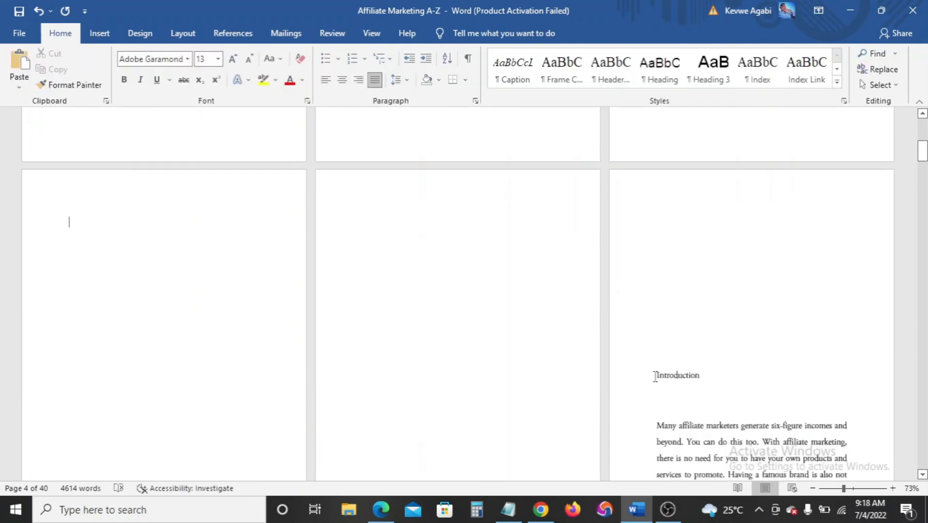
click(655, 375)
scroll(684, 311, down, 3)
click(674, 289)
scroll(674, 290, down, 1)
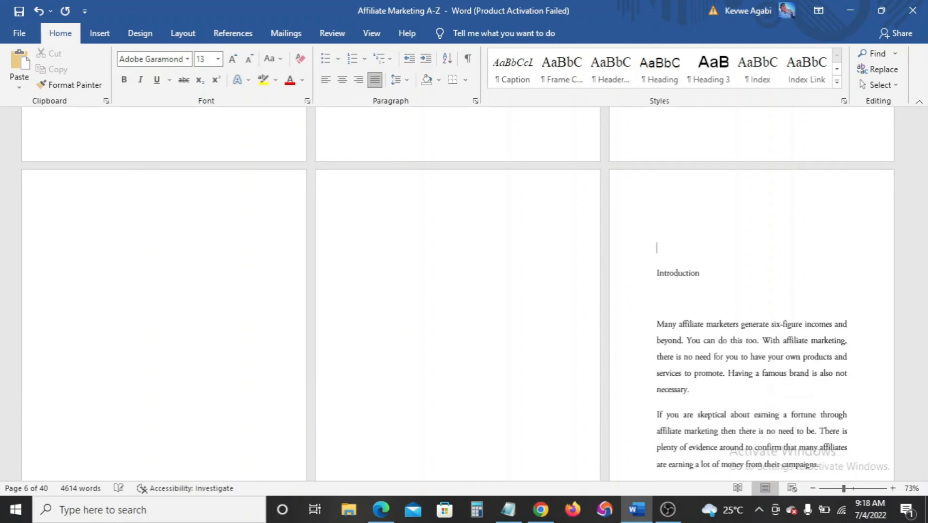
scroll(674, 289, down, 1)
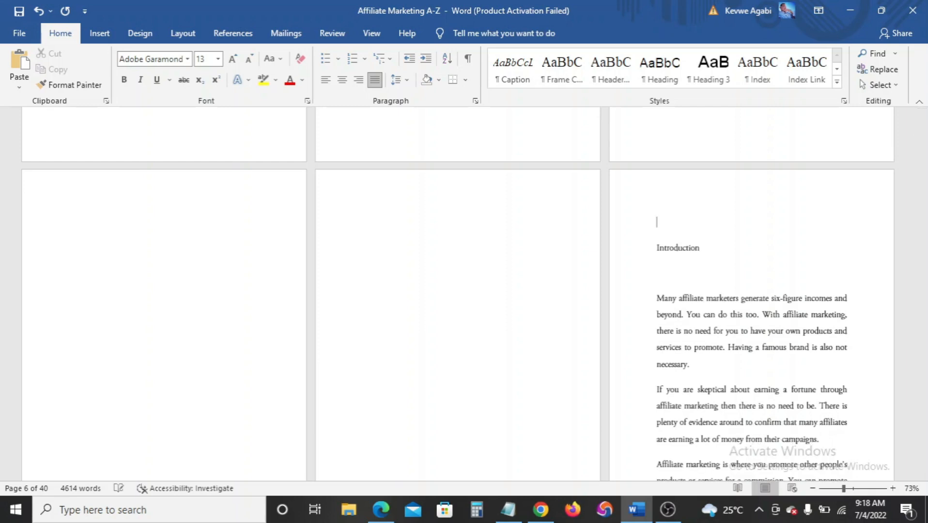
scroll(481, 221, down, 1)
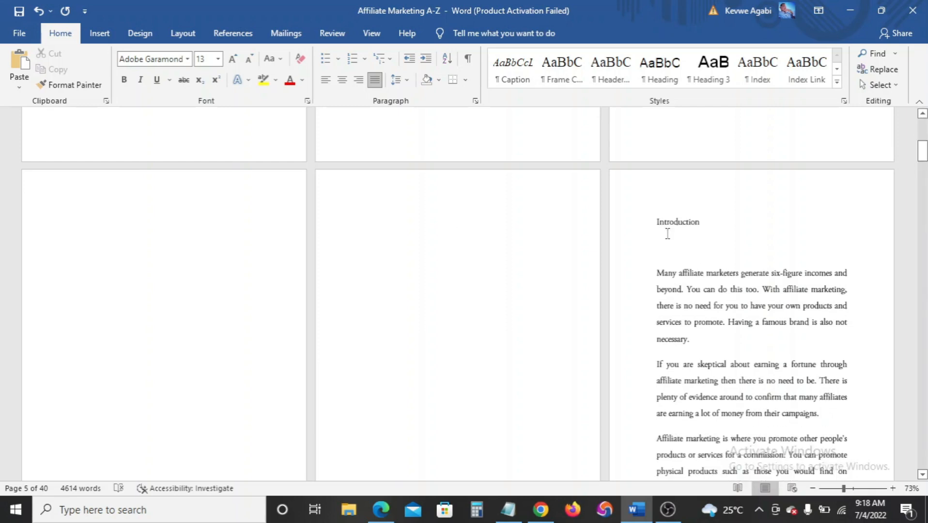
Apply the Heading 3 style to the Introduction heading
drag(658, 221, 717, 227)
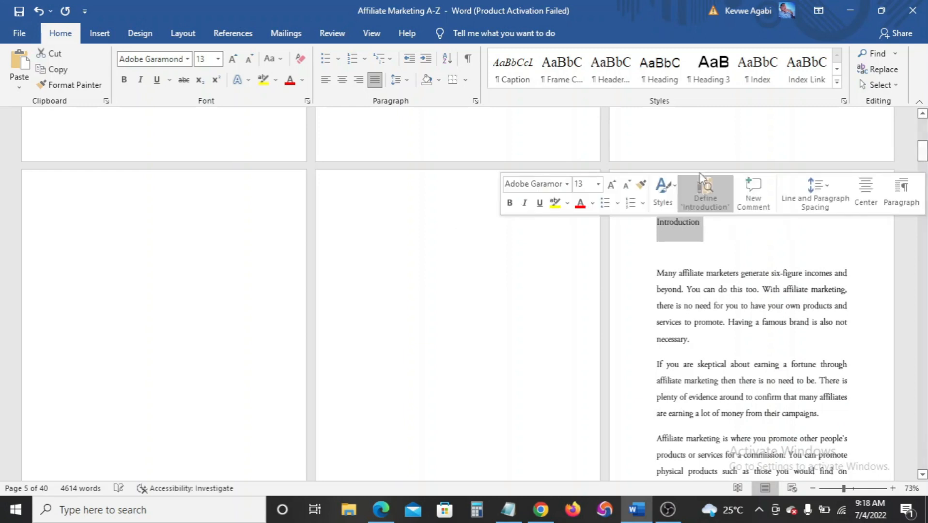
click(671, 79)
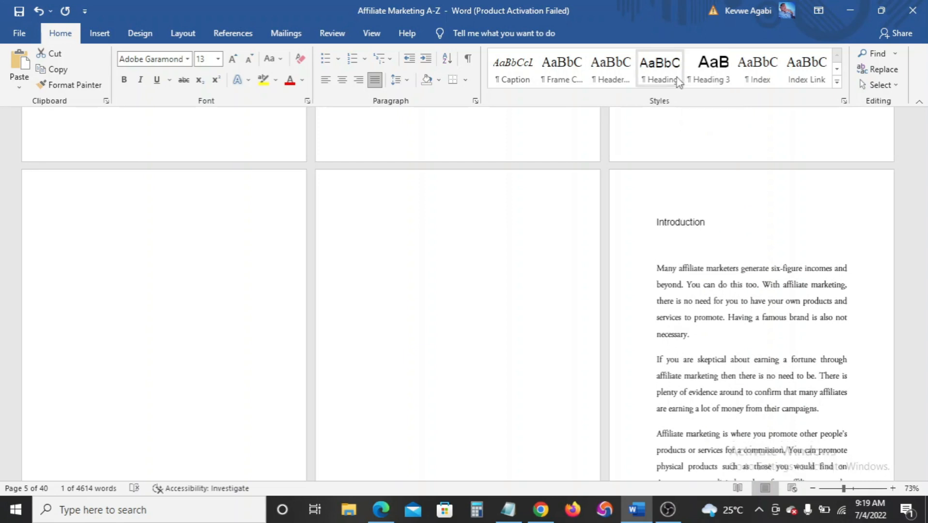
click(707, 83)
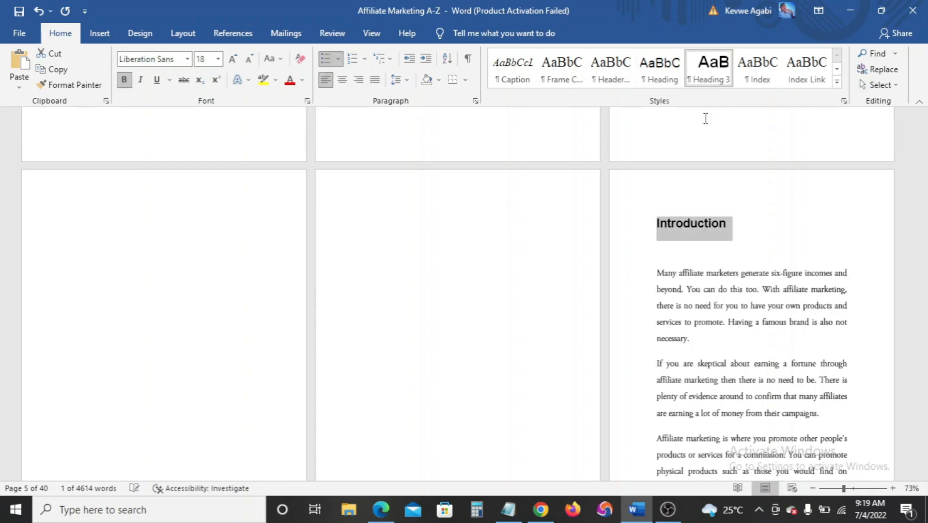
key(Right)
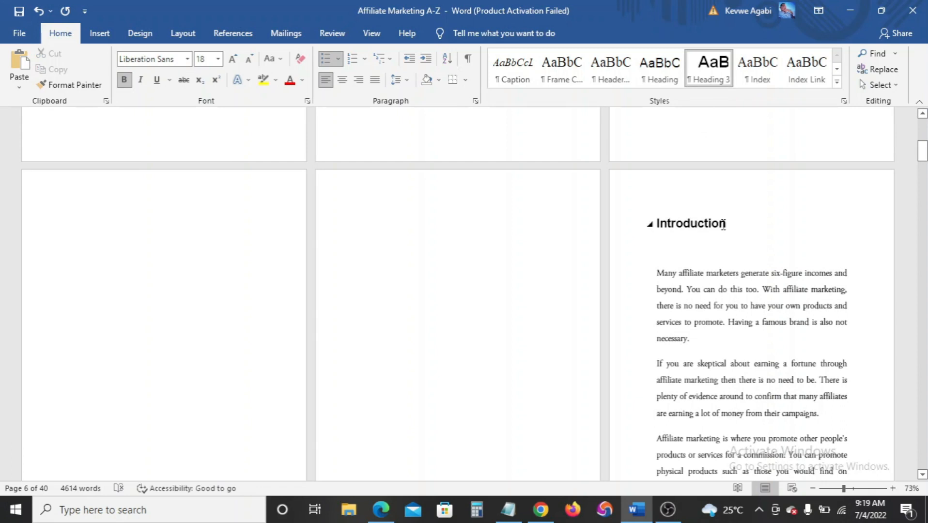
drag(727, 228, 655, 228)
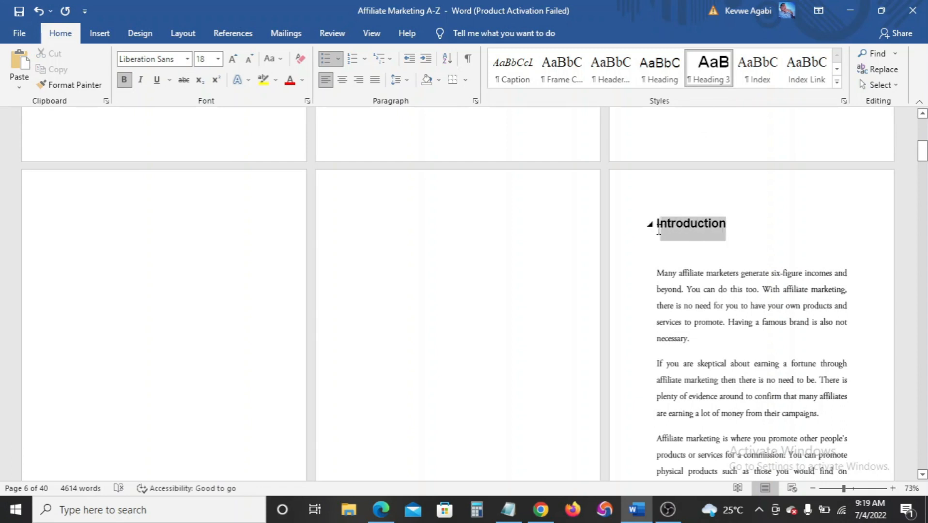
right_click(706, 76)
Modify Heading 3 to Adobe Garamond Pro, 20 pt, in Accent 1 blue
click(725, 98)
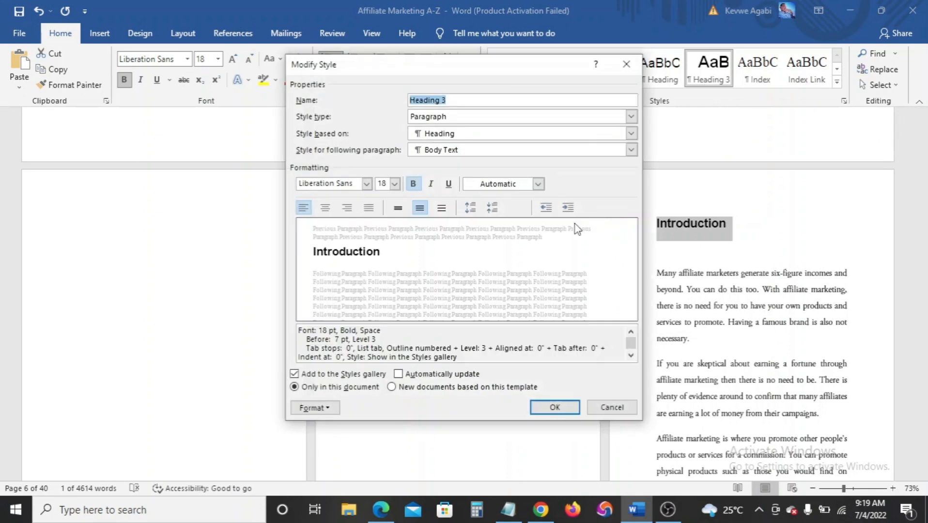
click(368, 184)
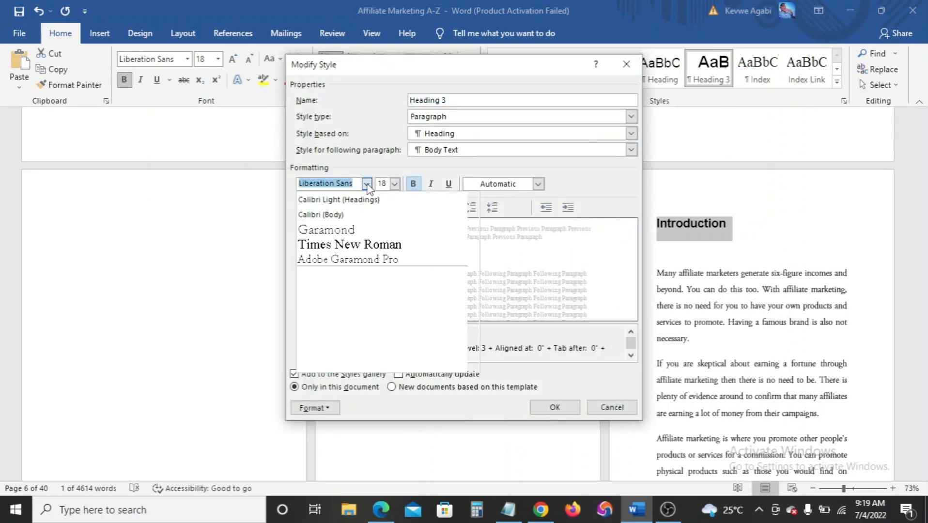
click(354, 261)
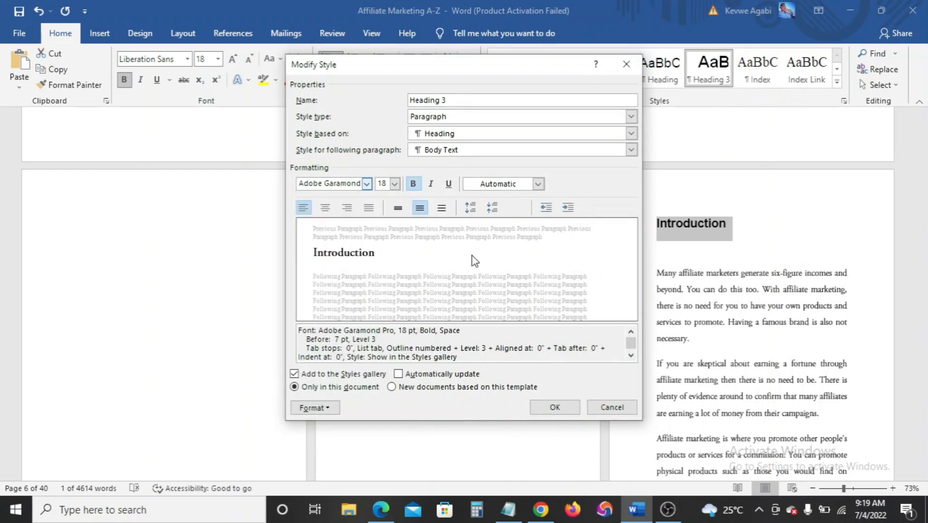
click(394, 184)
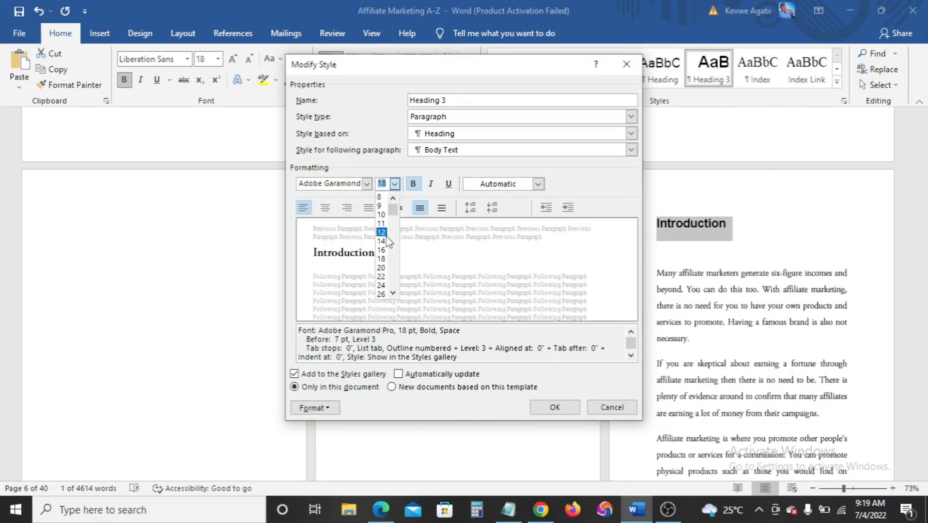
click(386, 269)
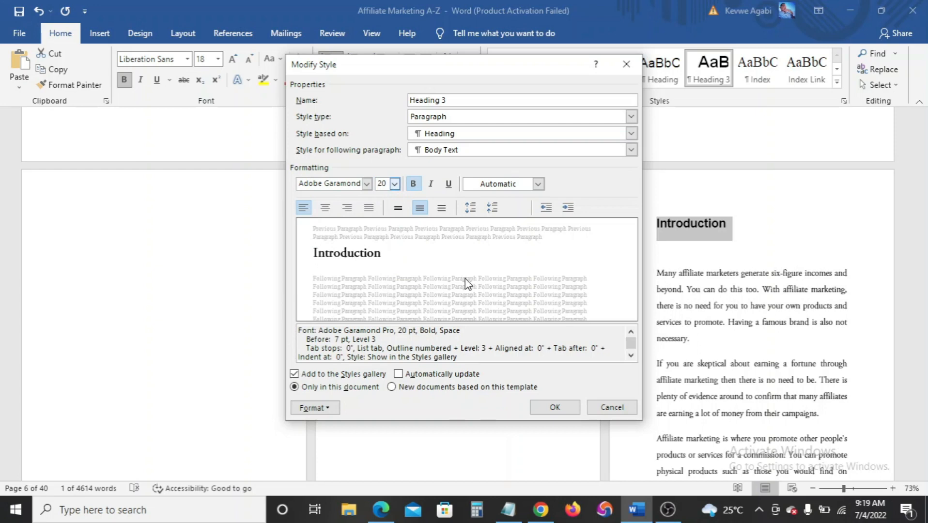
click(538, 184)
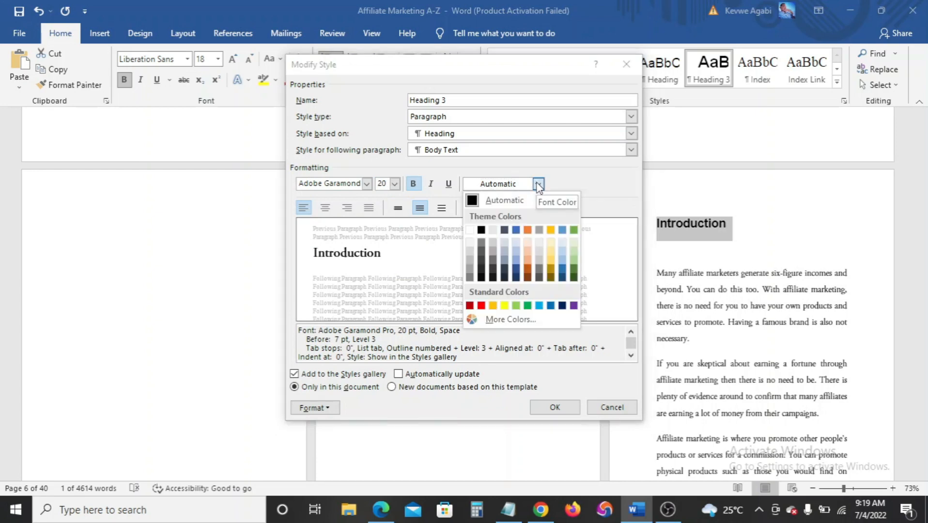
click(516, 230)
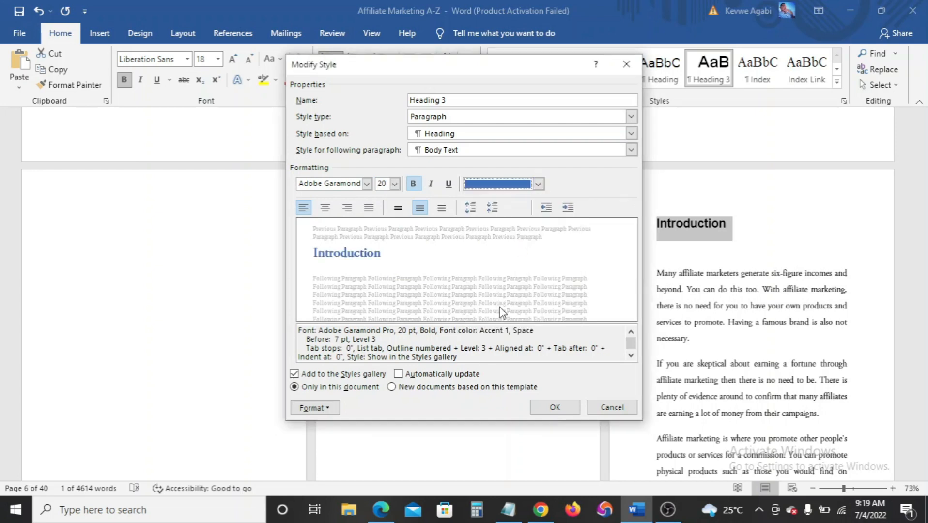
click(553, 408)
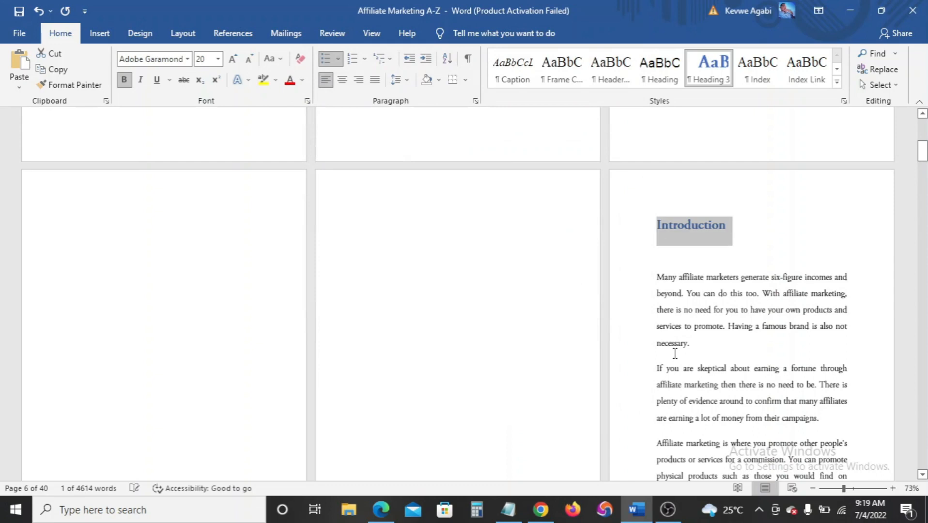
Delete the empty line under Introduction and show paragraph marks to review the text
click(717, 329)
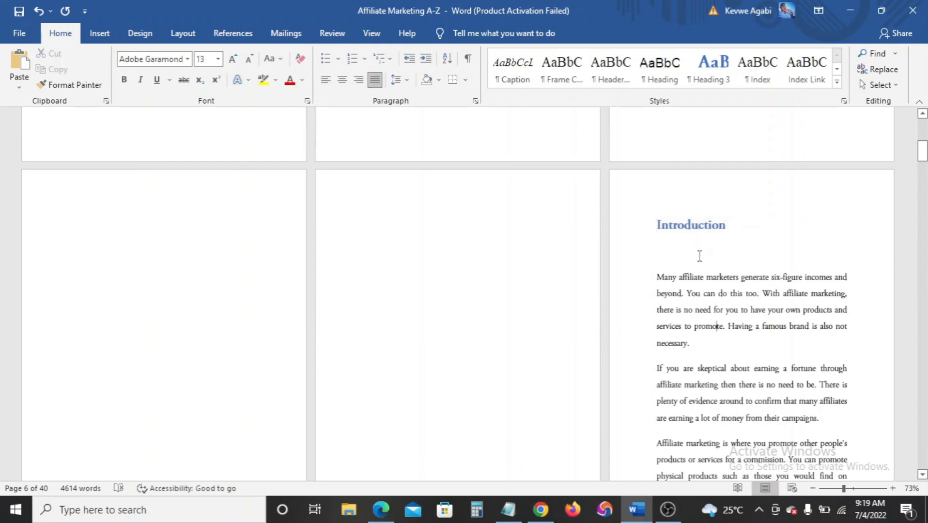
key(BackSpace)
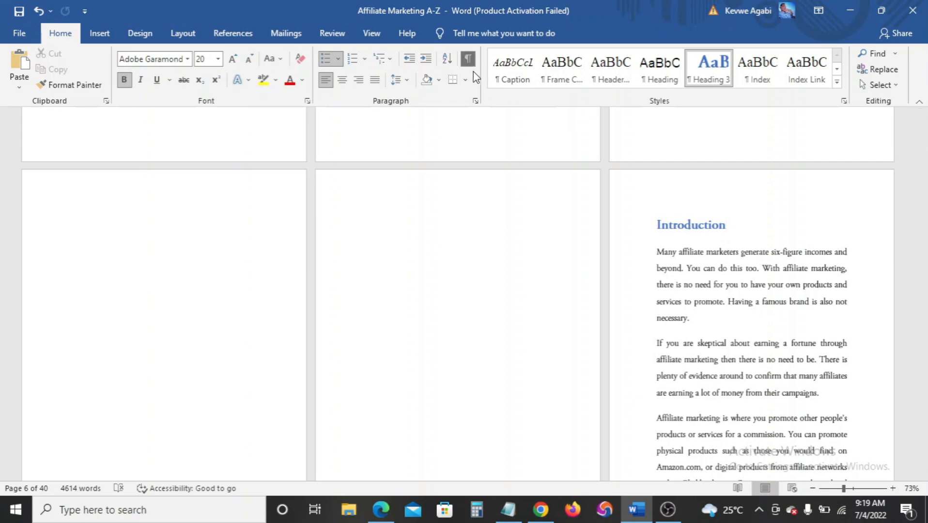
click(468, 59)
scroll(501, 290, up, 3)
scroll(500, 291, up, 6)
scroll(499, 291, down, 5)
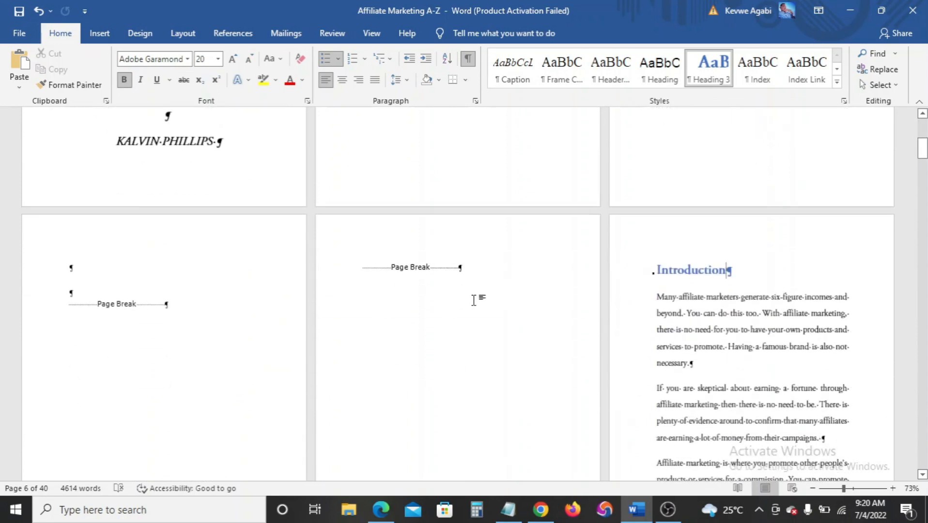
scroll(561, 291, down, 1)
scroll(717, 300, down, 2)
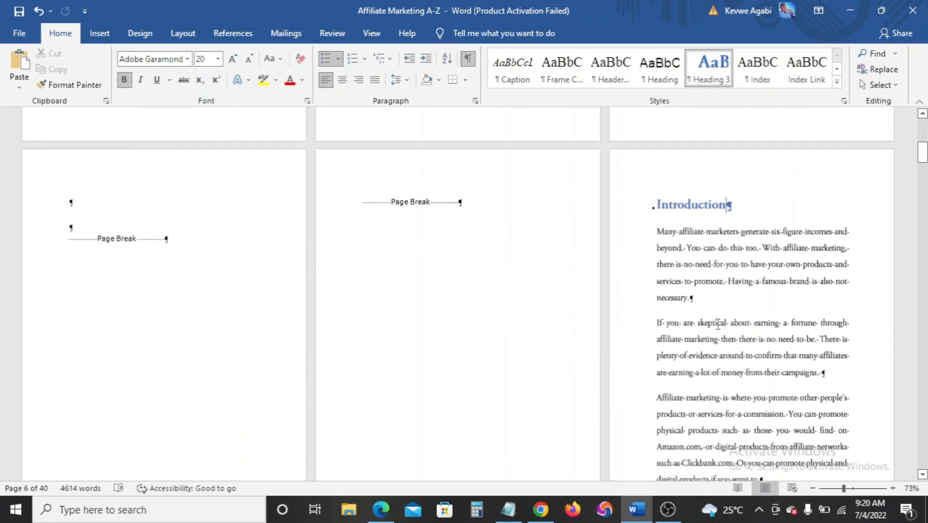
scroll(719, 314, down, 4)
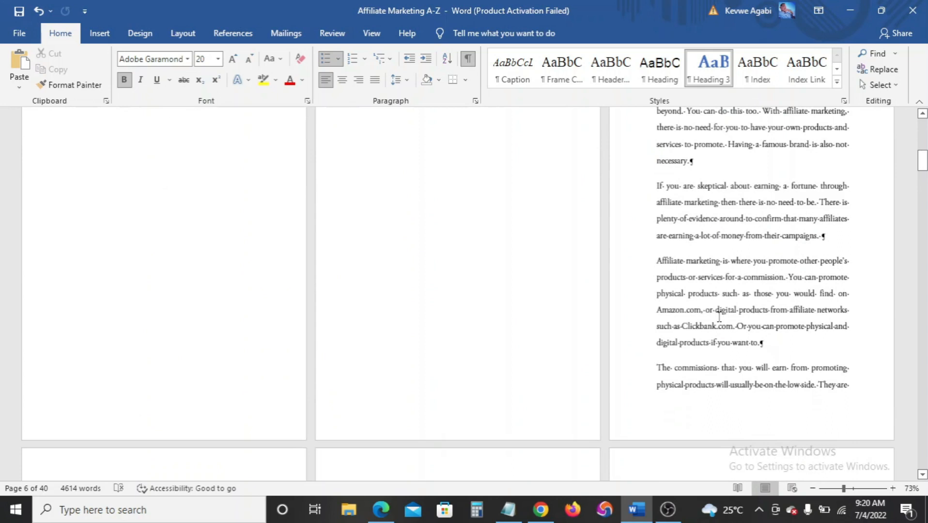
scroll(719, 316, down, 3)
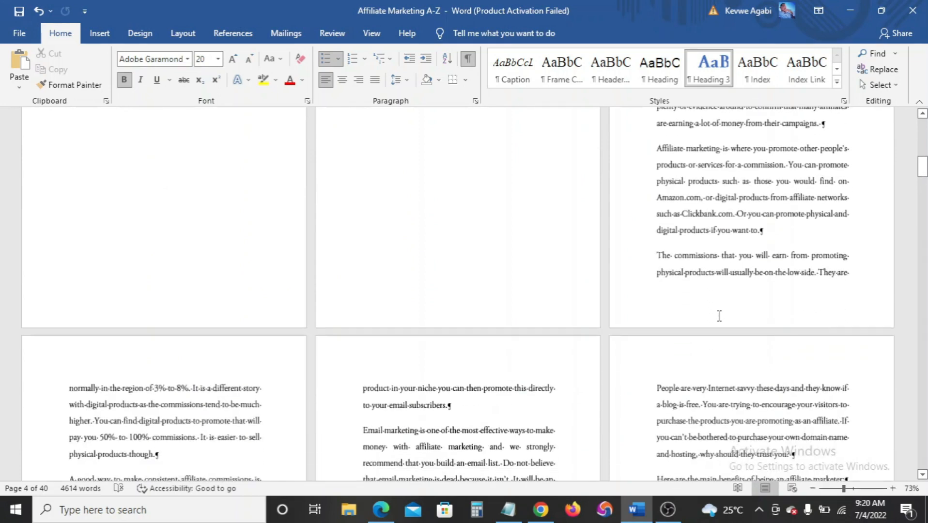
scroll(719, 316, down, 3)
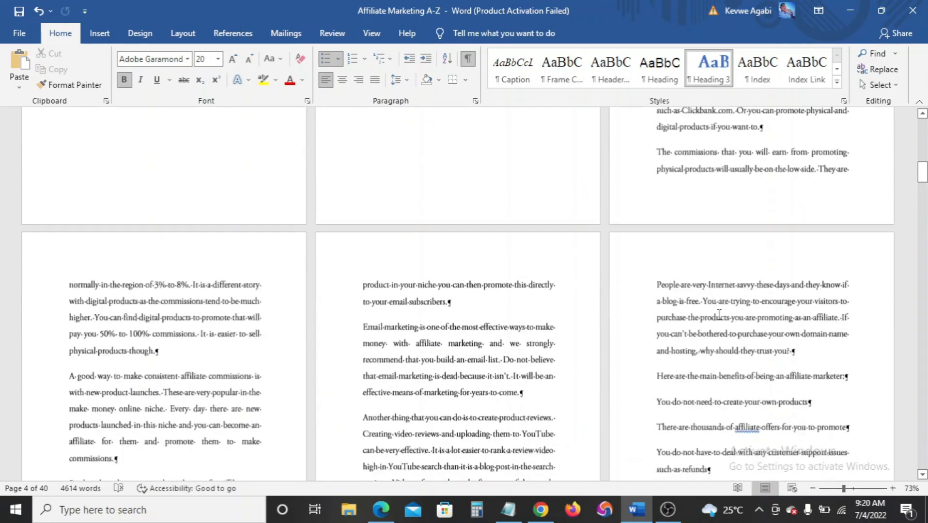
scroll(719, 314, up, 9)
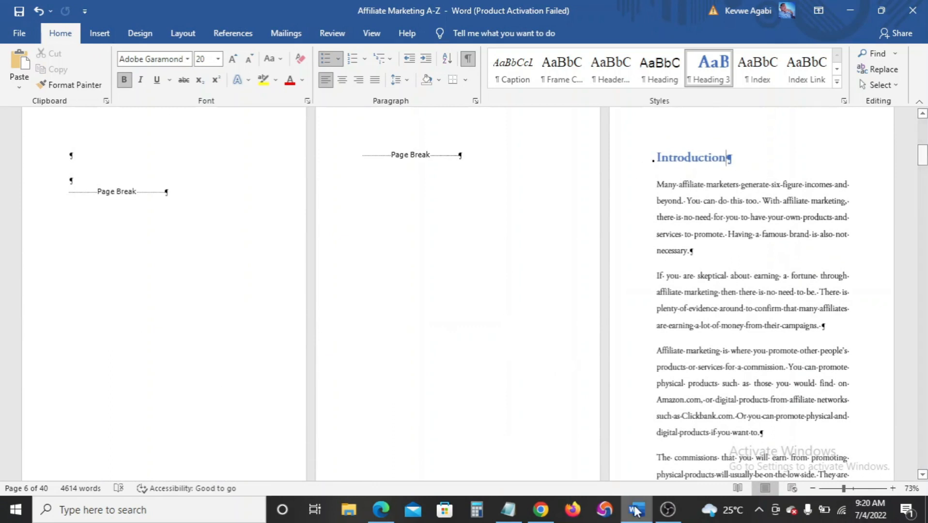
Change the Introduction heading to UPPERCASE with Change Case
drag(728, 159, 624, 162)
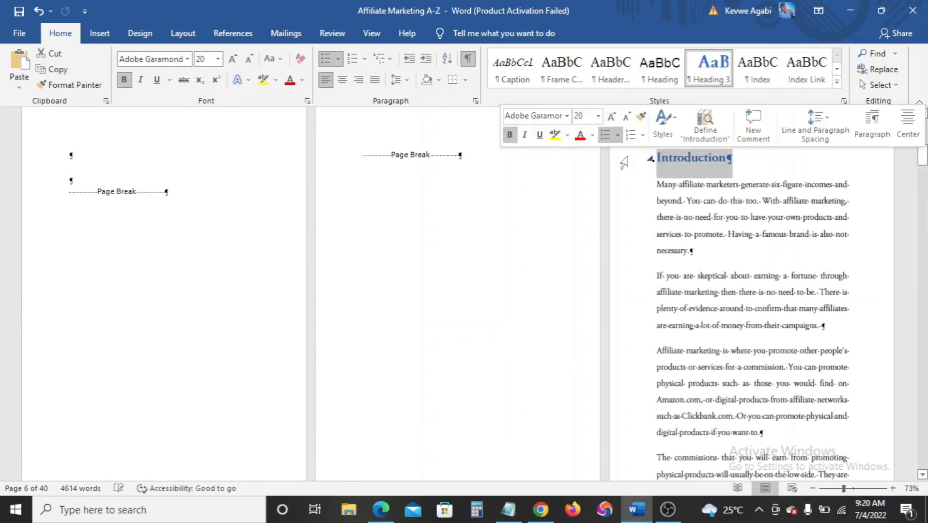
click(276, 59)
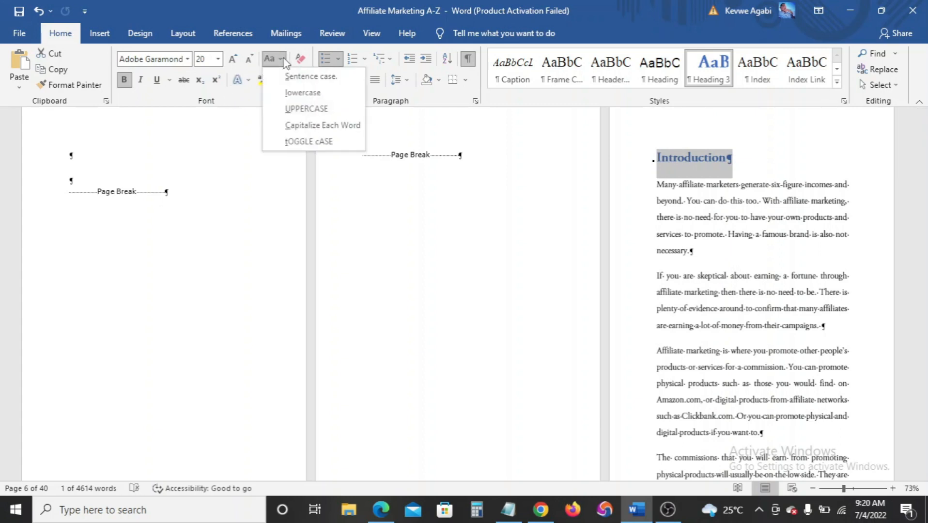
click(297, 109)
click(676, 237)
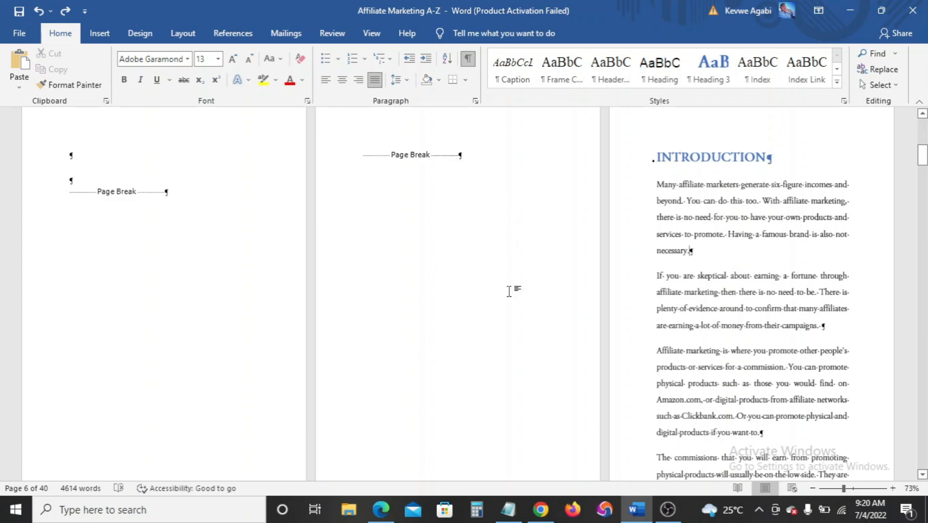
Remove blank lines above The Basics of Affiliate Marketing and make it an uppercase Heading 3
scroll(508, 291, down, 5)
scroll(495, 314, down, 9)
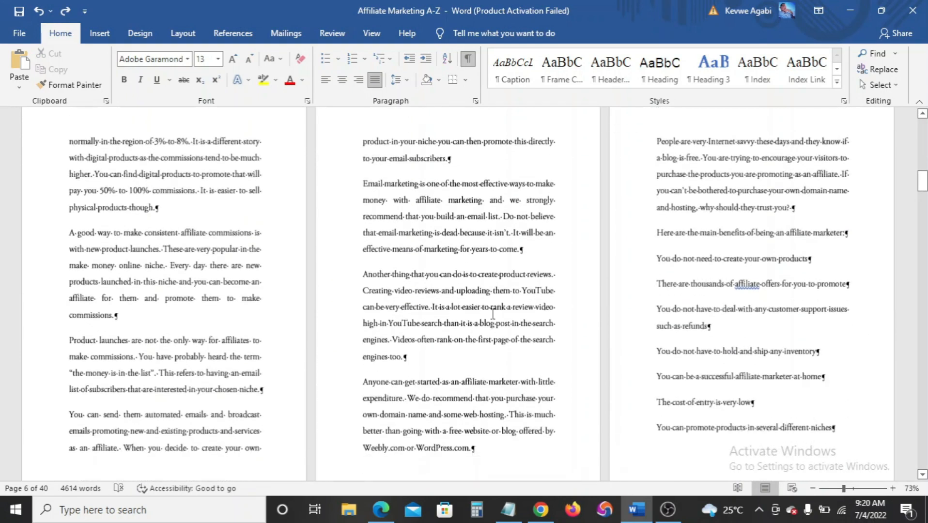
scroll(492, 313, down, 3)
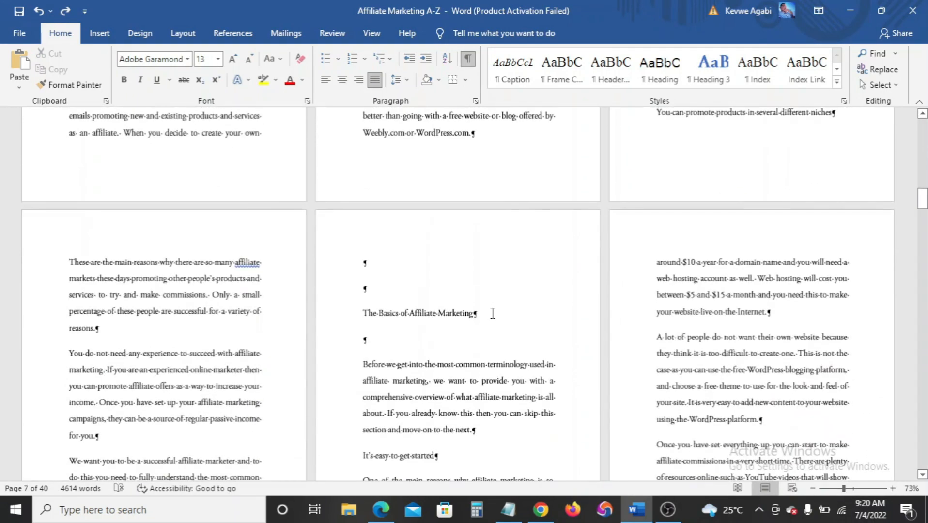
scroll(492, 313, up, 8)
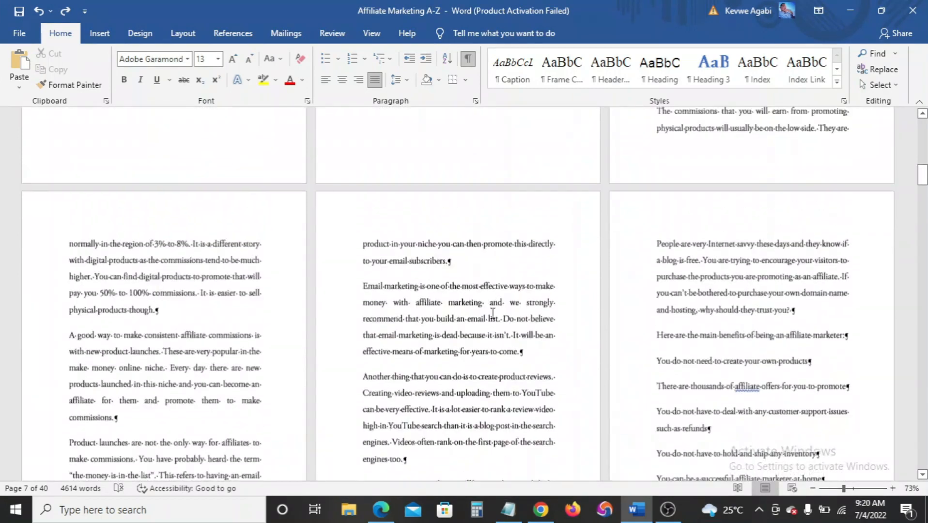
scroll(493, 313, down, 7)
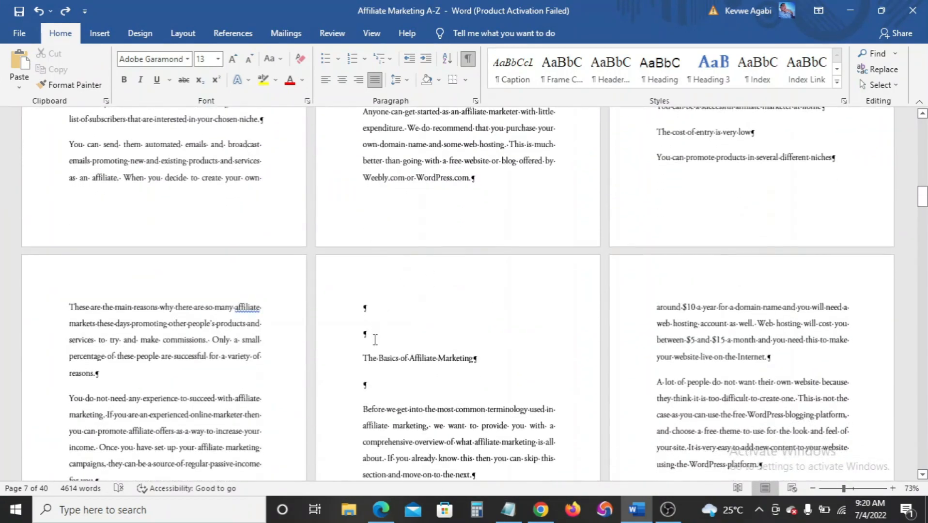
click(374, 340)
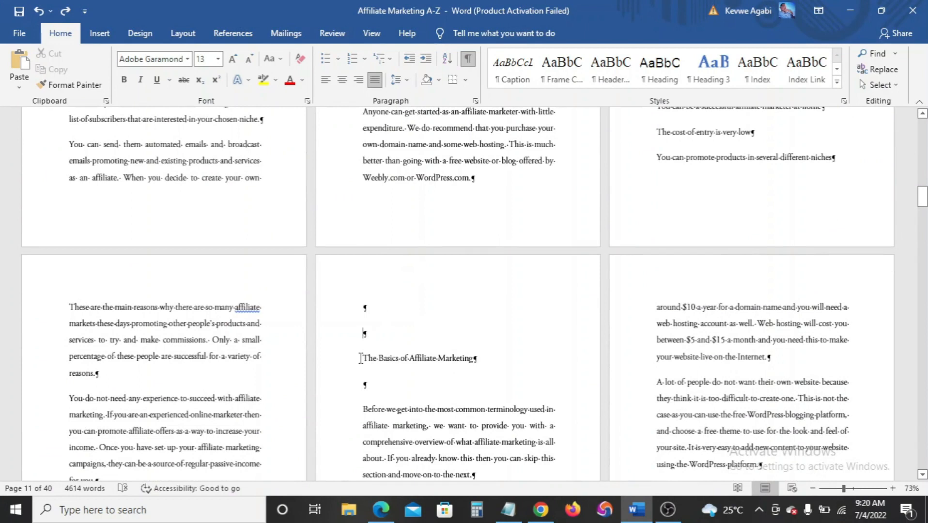
click(361, 358)
key(BackSpace)
key(BackSpace)
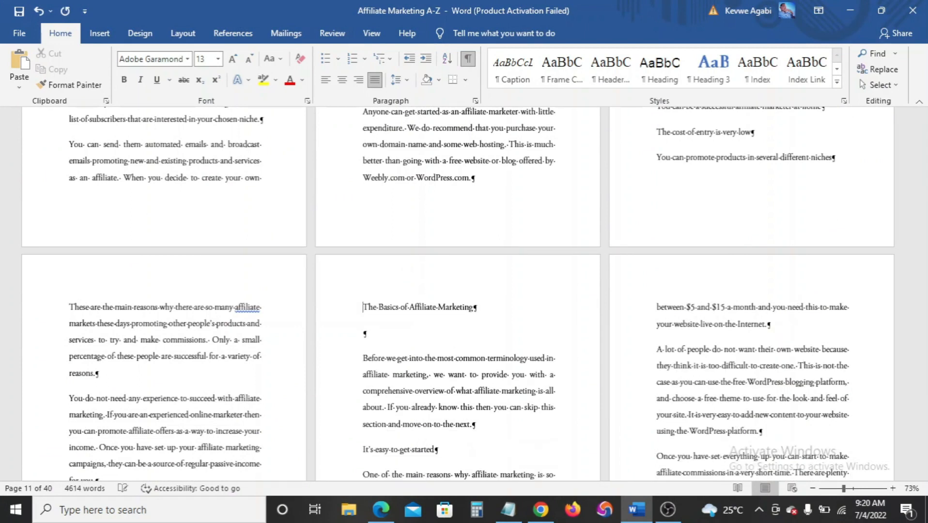
drag(363, 307, 487, 307)
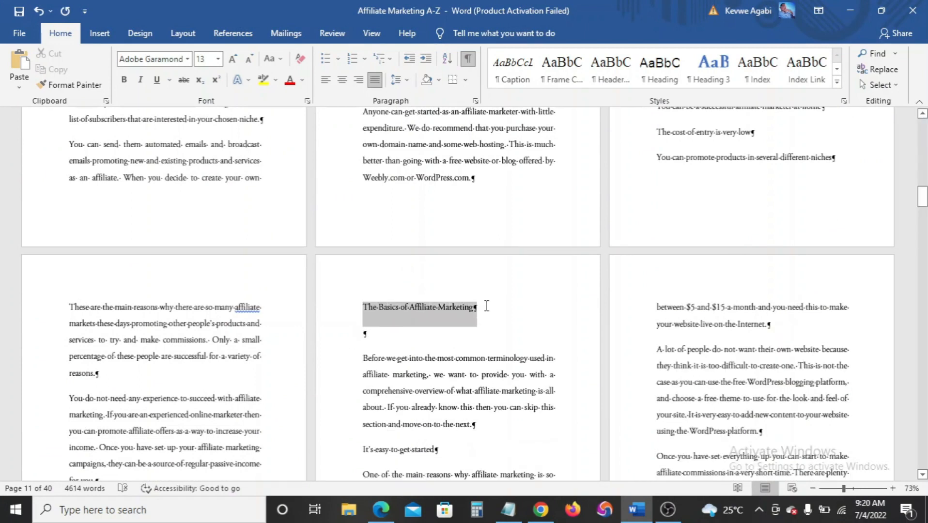
click(708, 67)
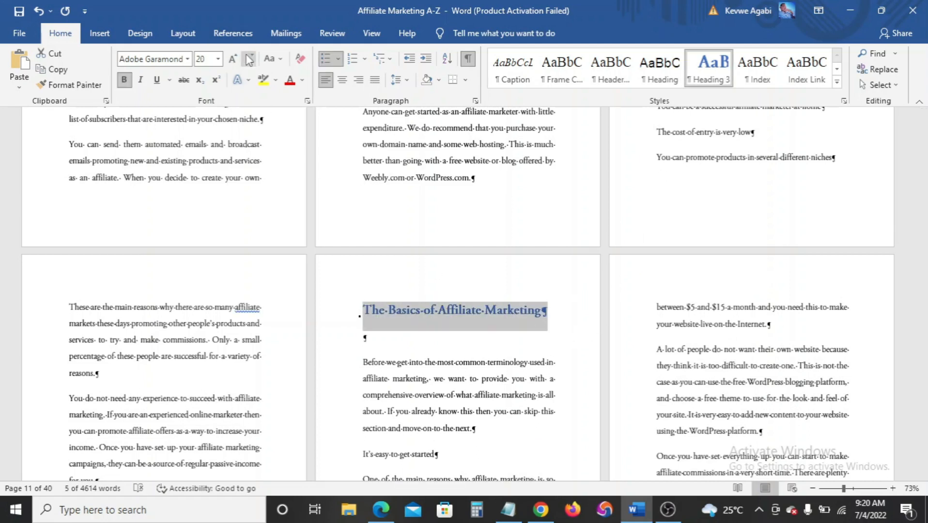
click(273, 59)
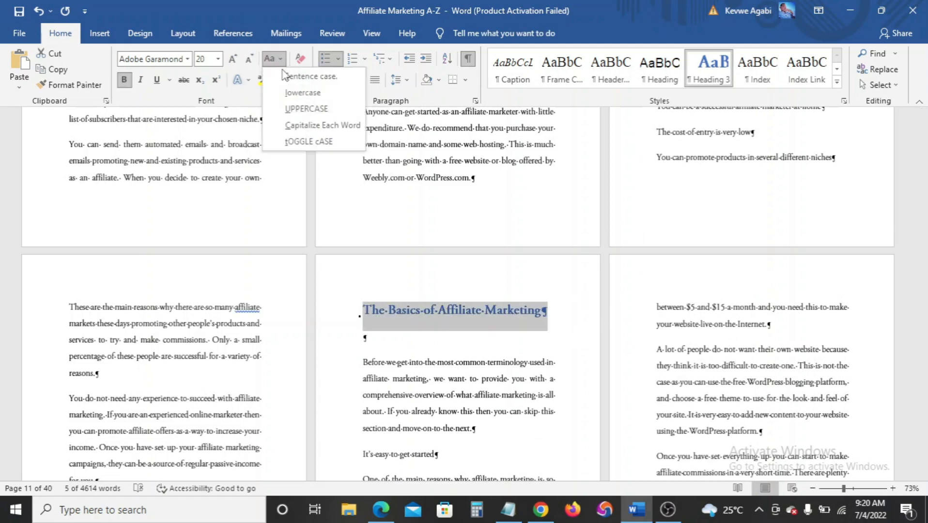
click(300, 109)
scroll(435, 320, down, 3)
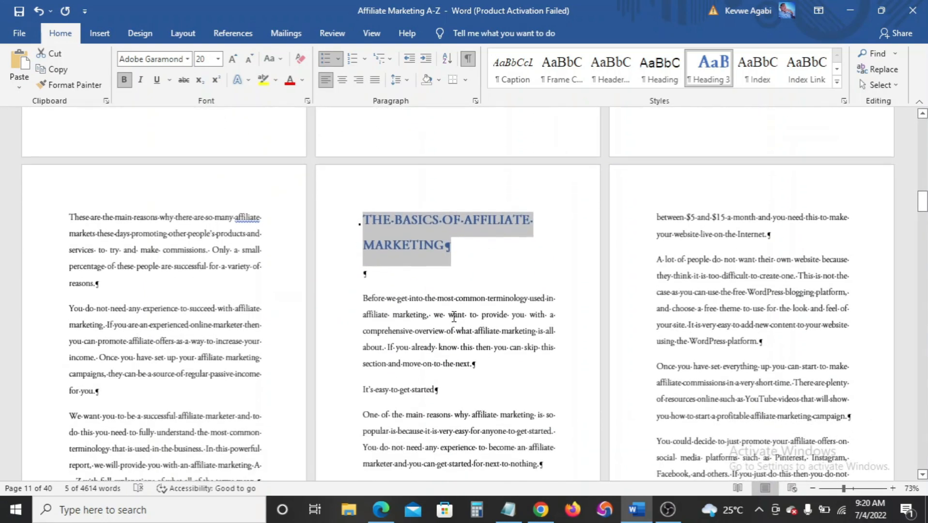
click(472, 268)
Make The Process of Affiliate Marketing an uppercase Heading 3 heading
scroll(93, 338, down, 5)
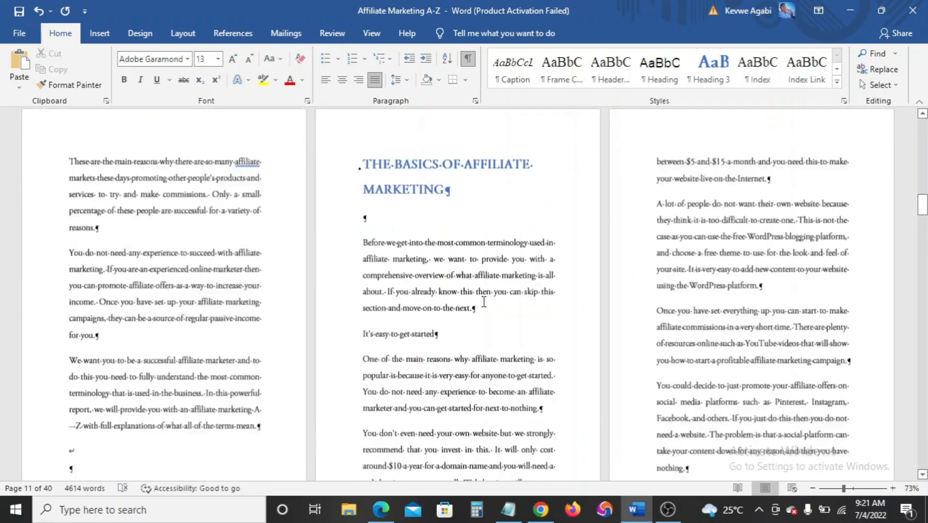
drag(64, 341, 187, 339)
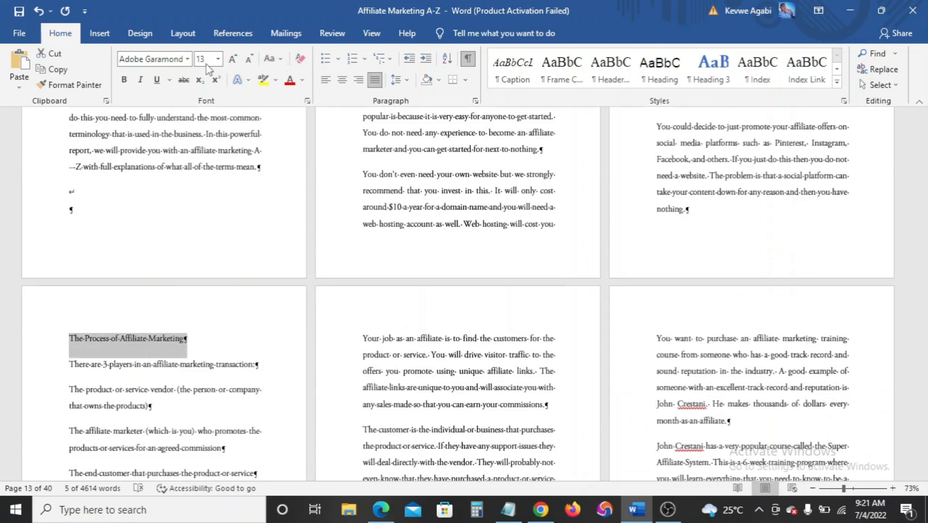
click(713, 66)
click(270, 59)
scroll(394, 284, down, 10)
scroll(394, 285, up, 10)
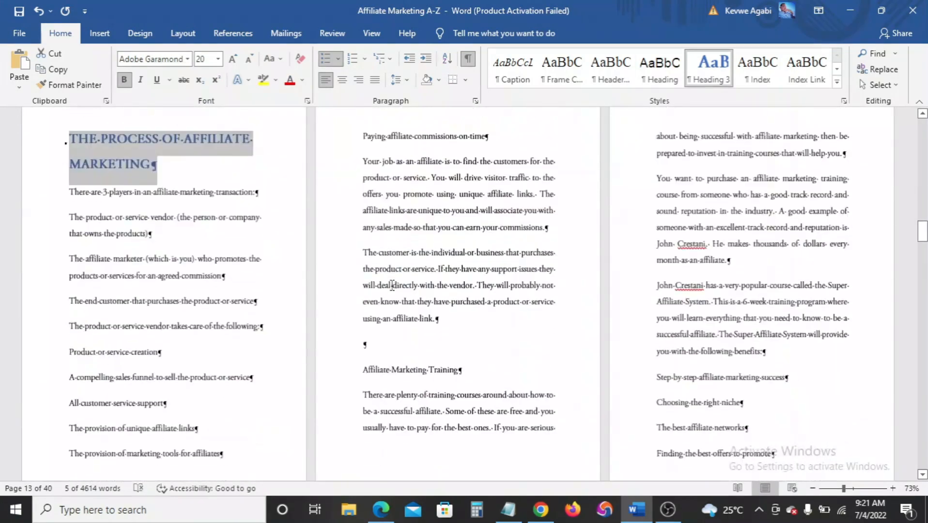
click(363, 370)
click(100, 33)
click(39, 84)
Make the Affiliate Marketing A–Z heading an uppercase Heading 3 heading
drag(656, 259, 755, 259)
click(60, 34)
click(709, 67)
click(273, 59)
click(292, 109)
scroll(533, 291, down, 8)
drag(658, 246, 747, 247)
click(708, 67)
click(273, 58)
click(306, 109)
scroll(373, 310, down, 3)
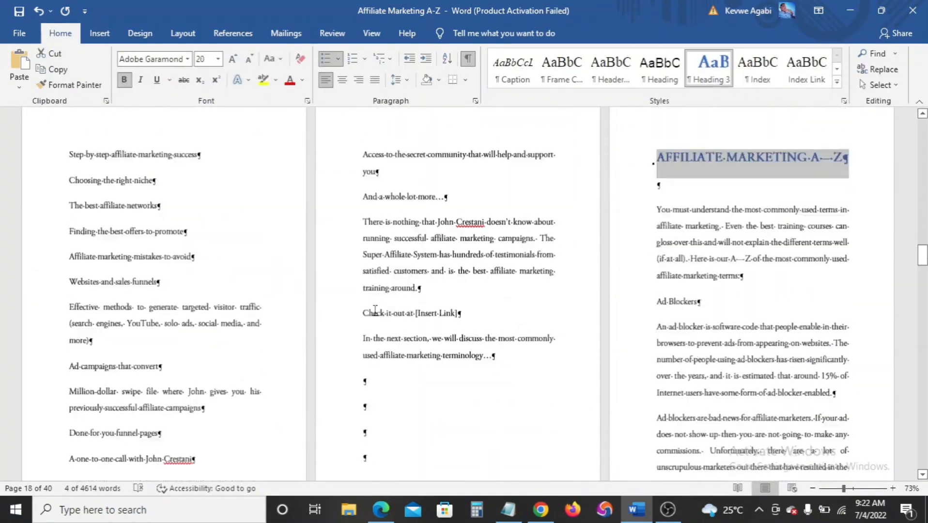
scroll(650, 333, up, 20)
scroll(650, 334, down, 4)
Add 'CHAPTER 1:' before THE BASICS OF AFFILIATE MARKETING heading
click(363, 296)
text(CHAPTER 1:)
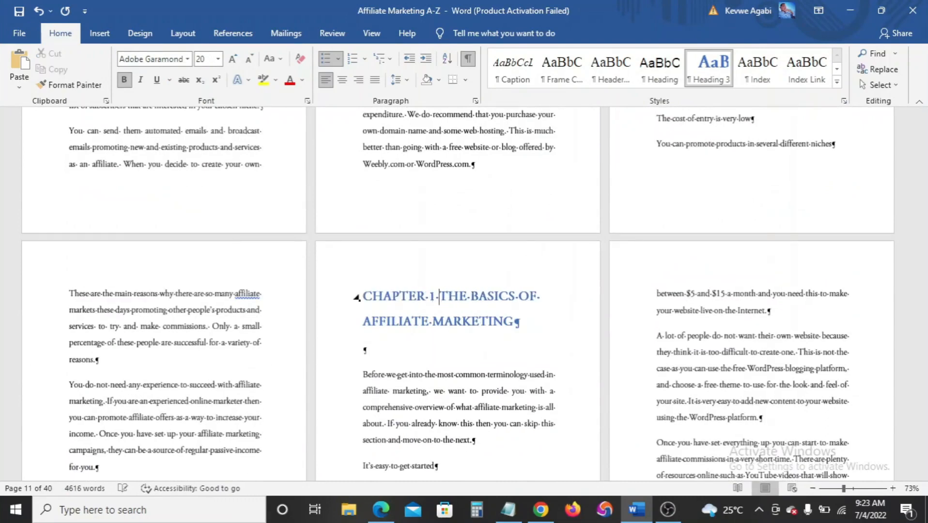
scroll(363, 310, up, 3)
click(380, 509)
click(380, 510)
scroll(369, 291, down, 14)
scroll(370, 292, down, 3)
scroll(454, 414, up, 20)
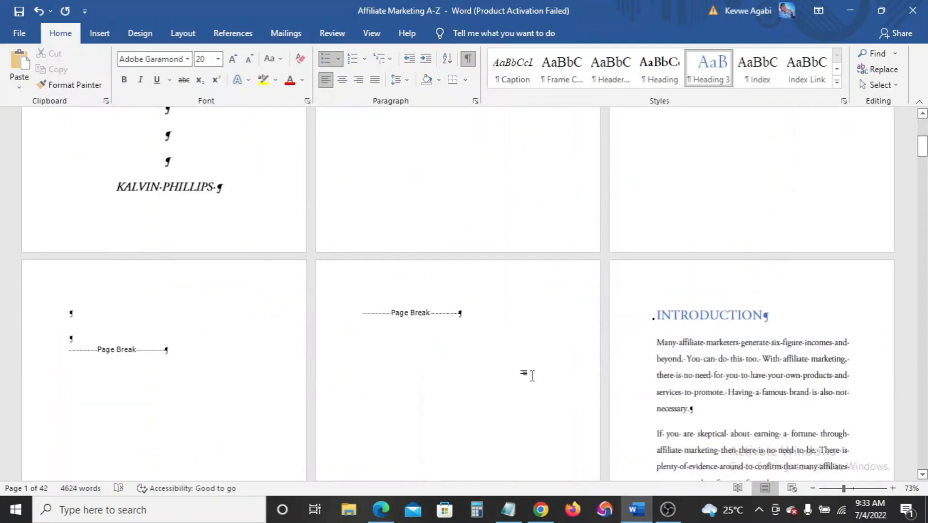
Review the Heading 3 style settings and close them without changes
scroll(489, 364, down, 3)
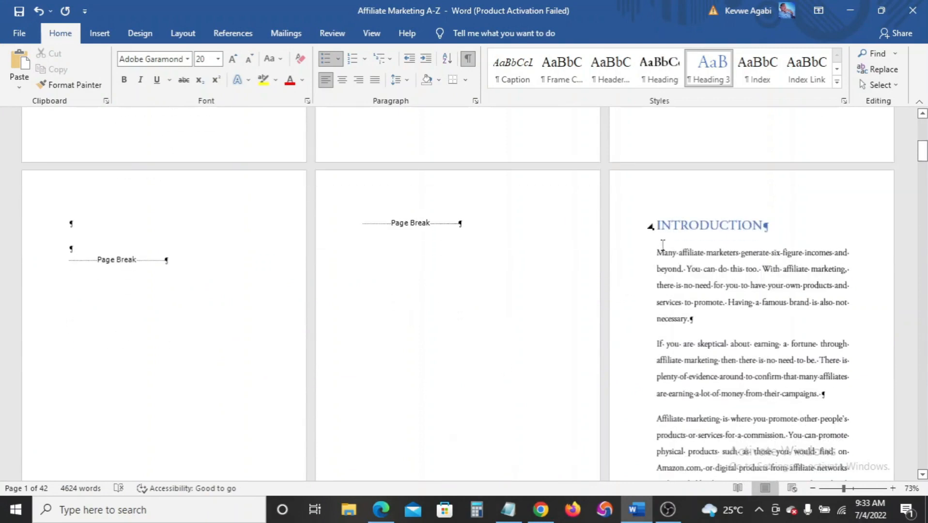
scroll(575, 361, down, 15)
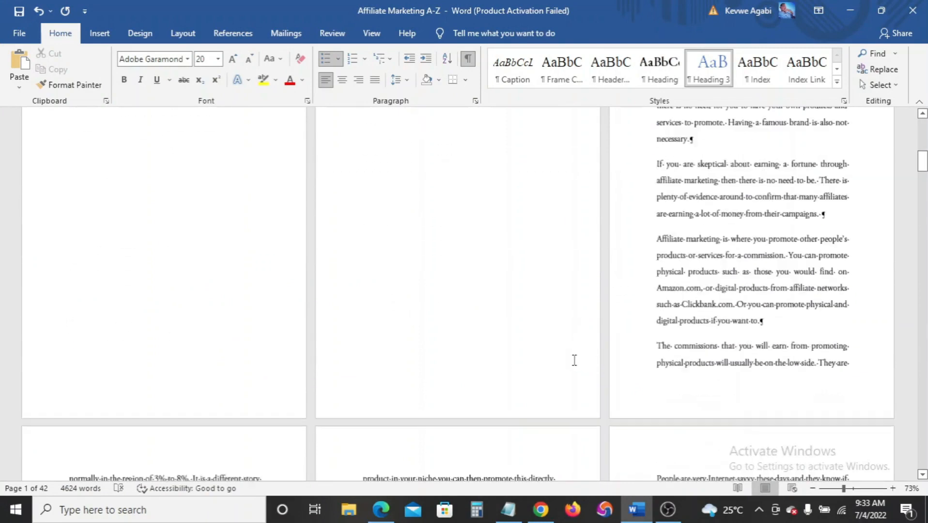
scroll(574, 360, down, 4)
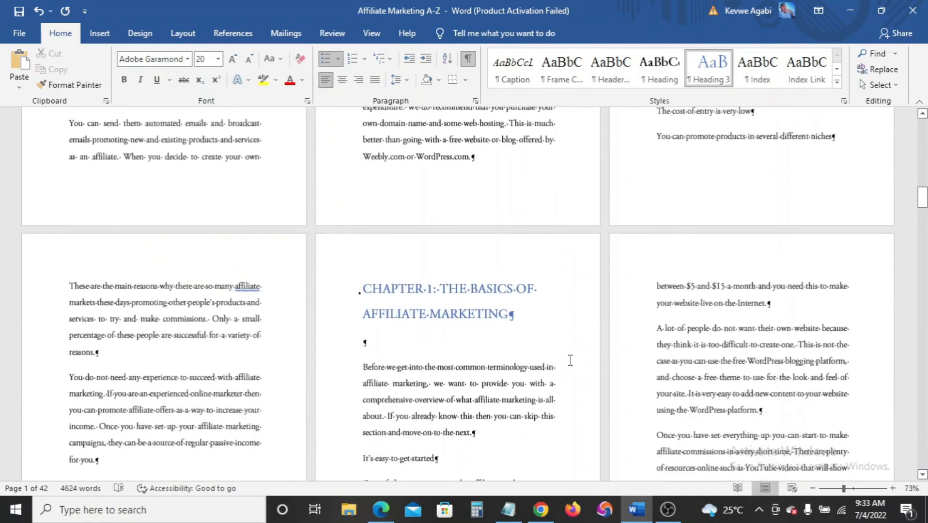
scroll(569, 360, up, 20)
scroll(546, 358, up, 8)
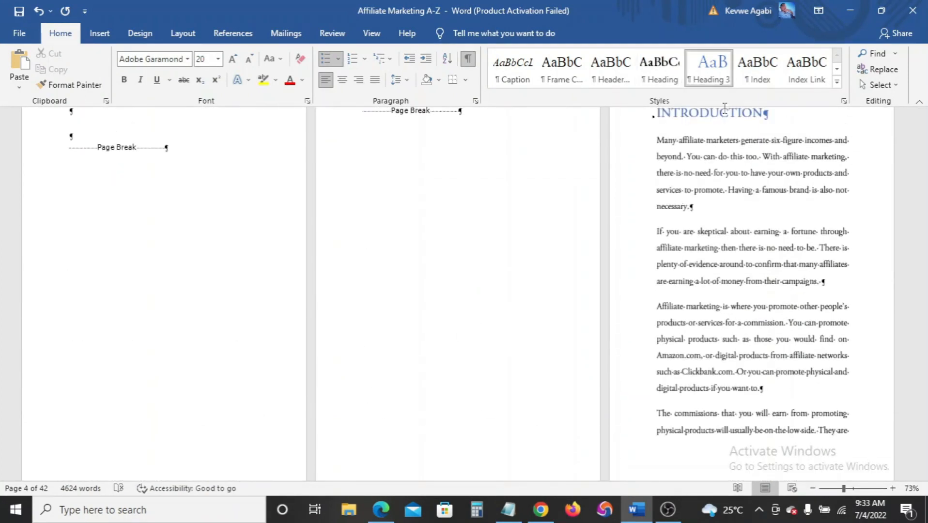
right_click(703, 80)
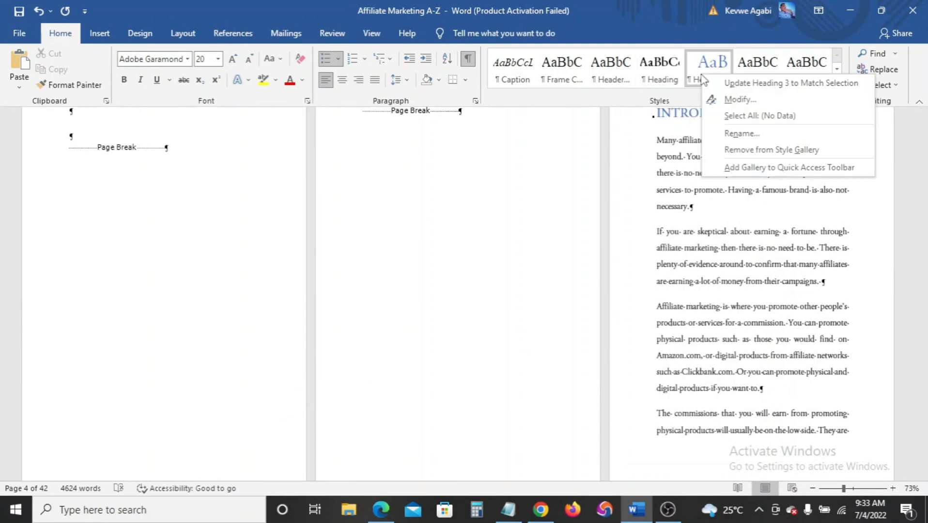
click(722, 95)
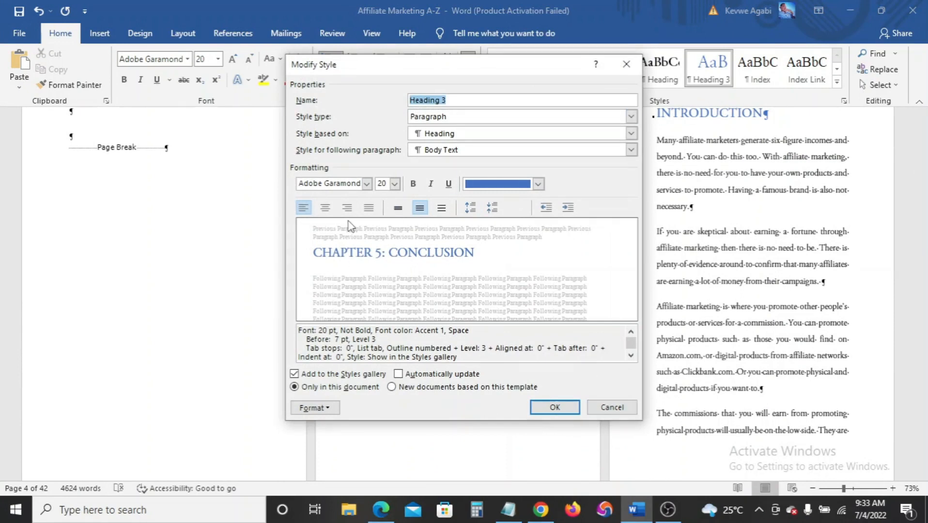
click(611, 408)
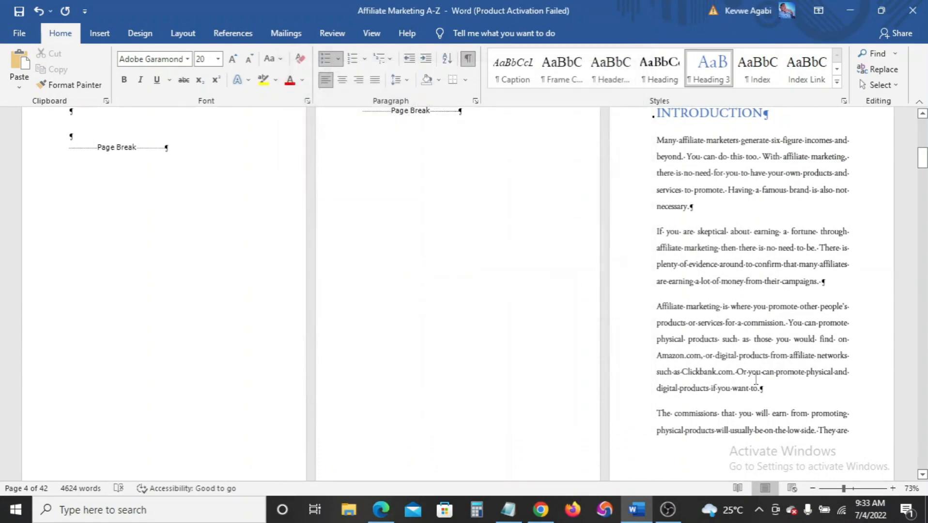
Hide the formatting marks so only the blue chapter headings and text show
scroll(723, 339, down, 5)
scroll(715, 338, up, 4)
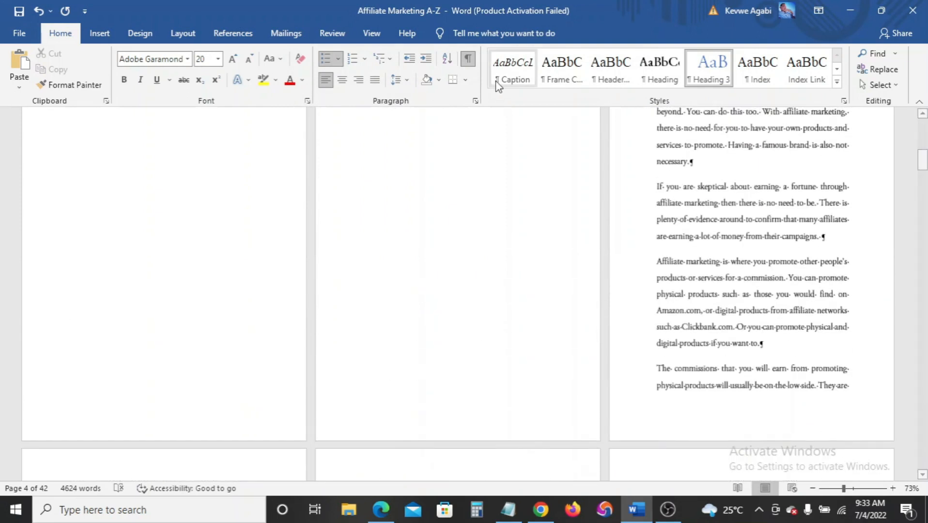
click(466, 60)
scroll(691, 315, up, 8)
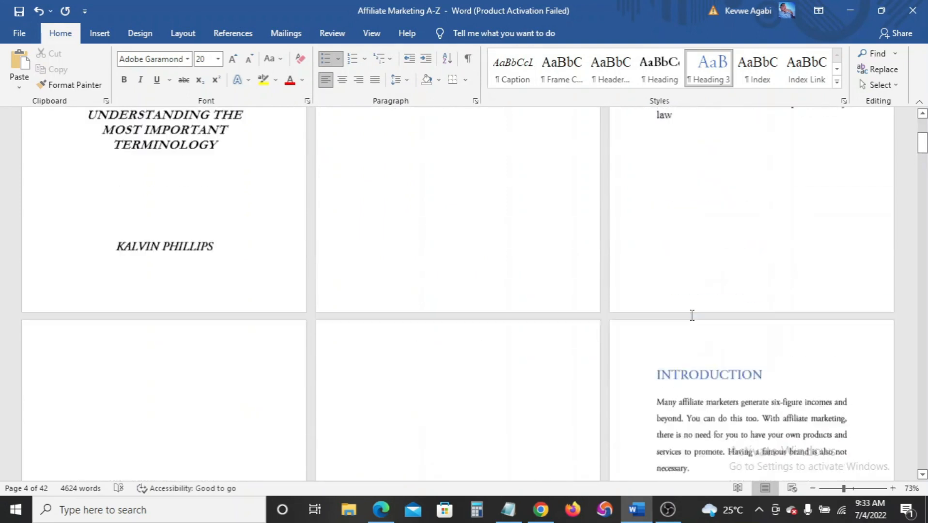
scroll(691, 314, up, 2)
scroll(683, 305, down, 6)
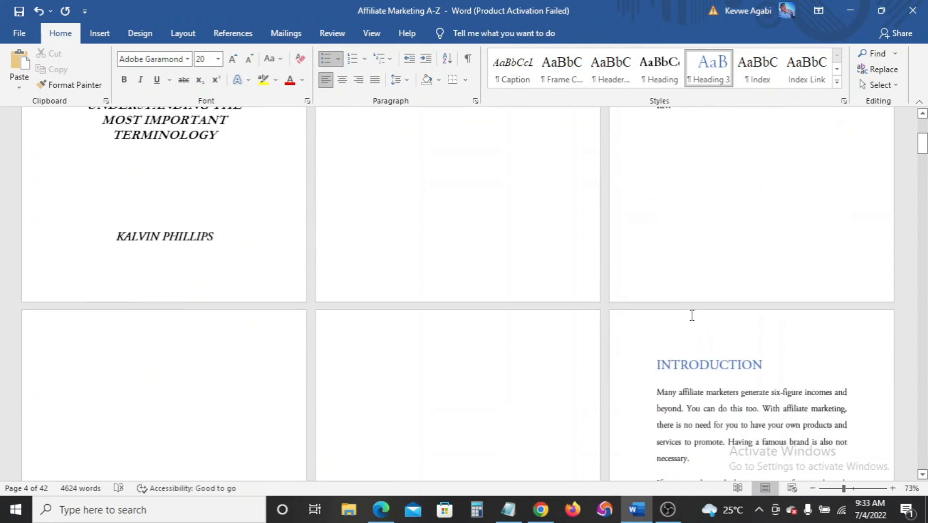
scroll(682, 300, down, 2)
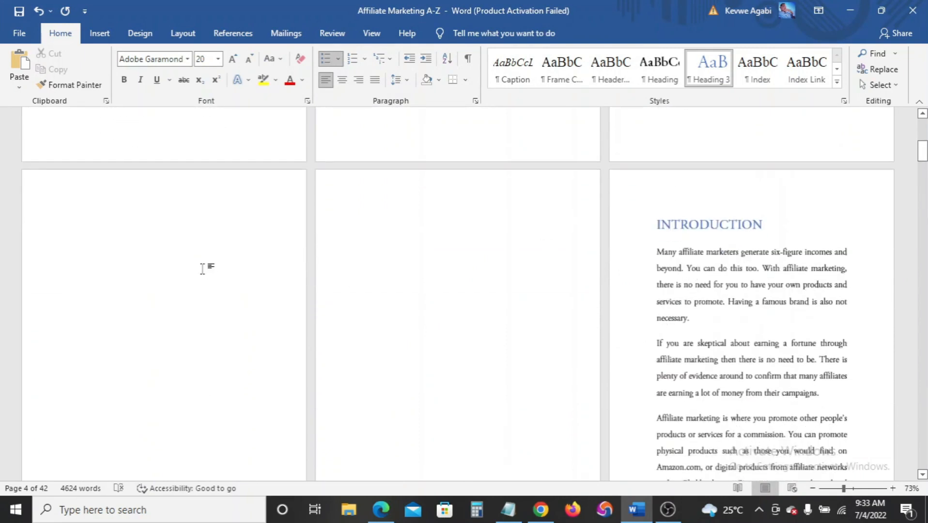
Insert Automatic Table 2 on the blank page before the Introduction
click(146, 229)
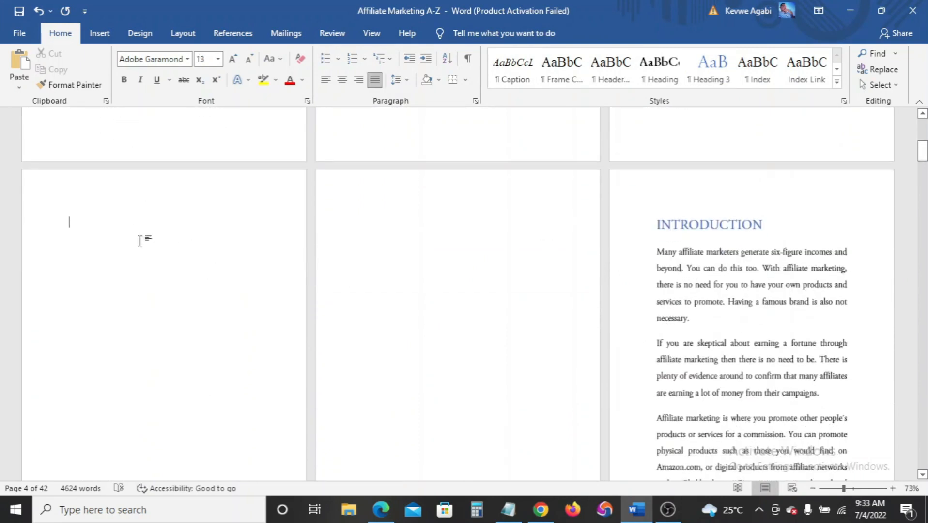
click(227, 35)
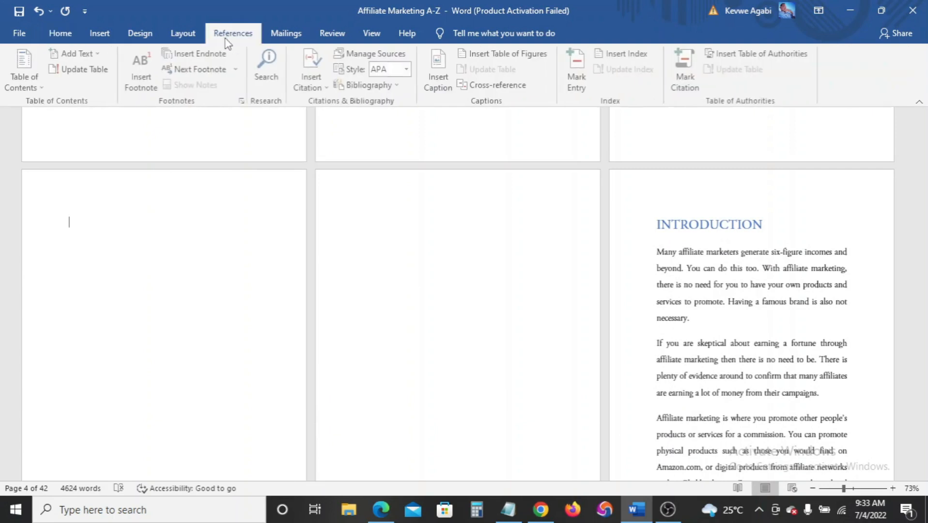
click(43, 87)
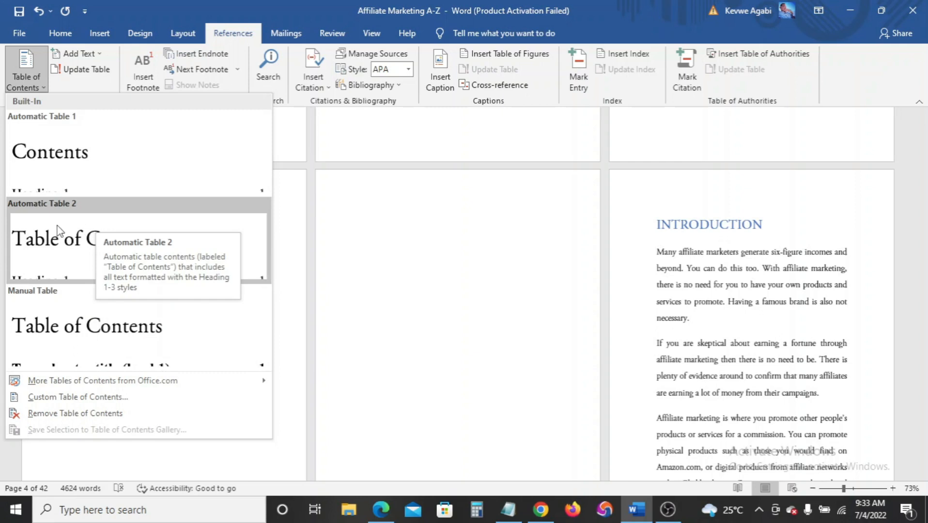
right_click(94, 237)
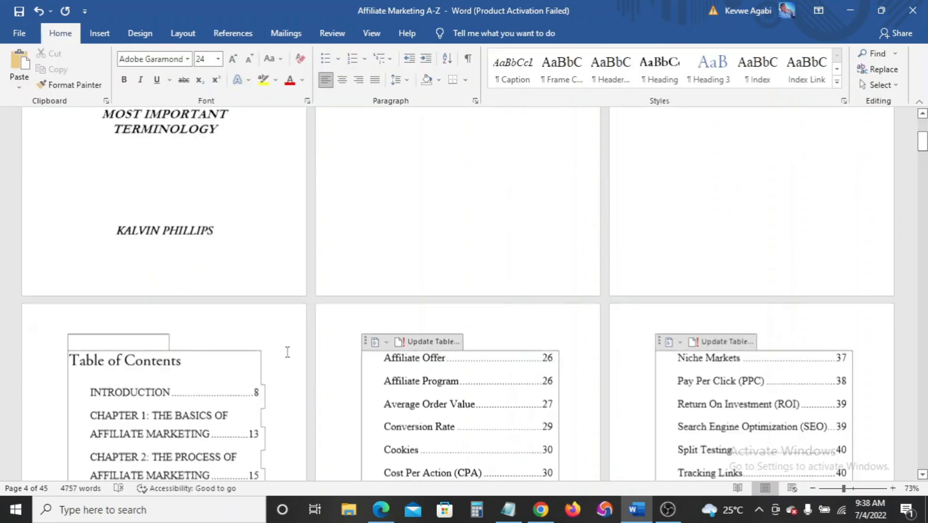
scroll(291, 347, down, 5)
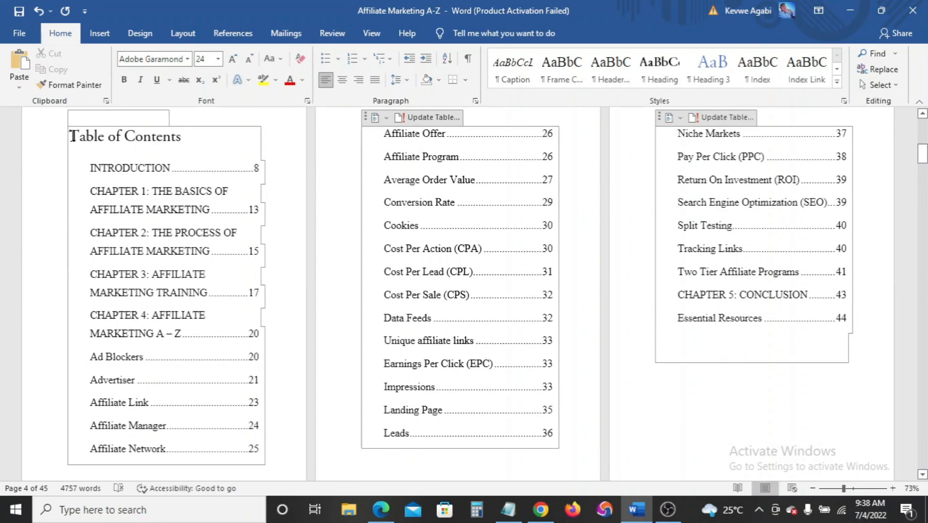
Keep the table of contents entries left-aligned after trying justified alignment
drag(72, 137, 227, 365)
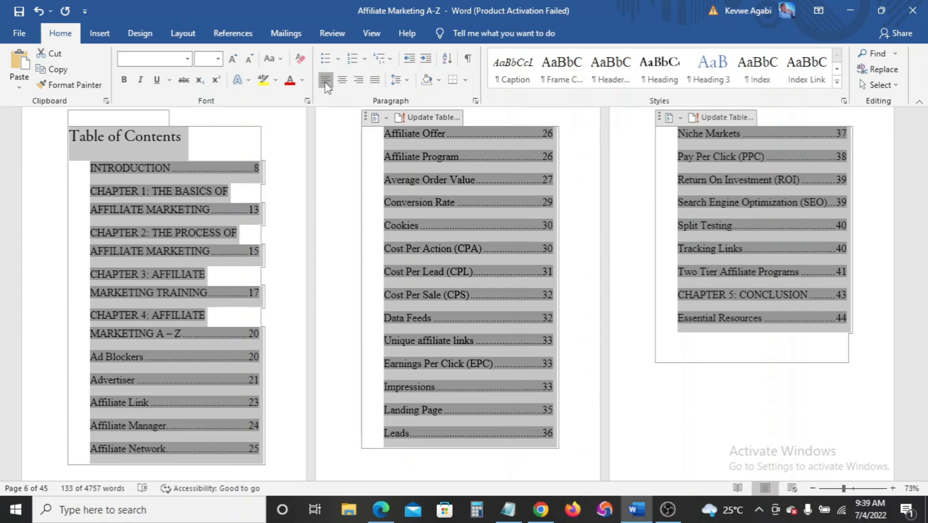
key(ctrl+j)
click(326, 81)
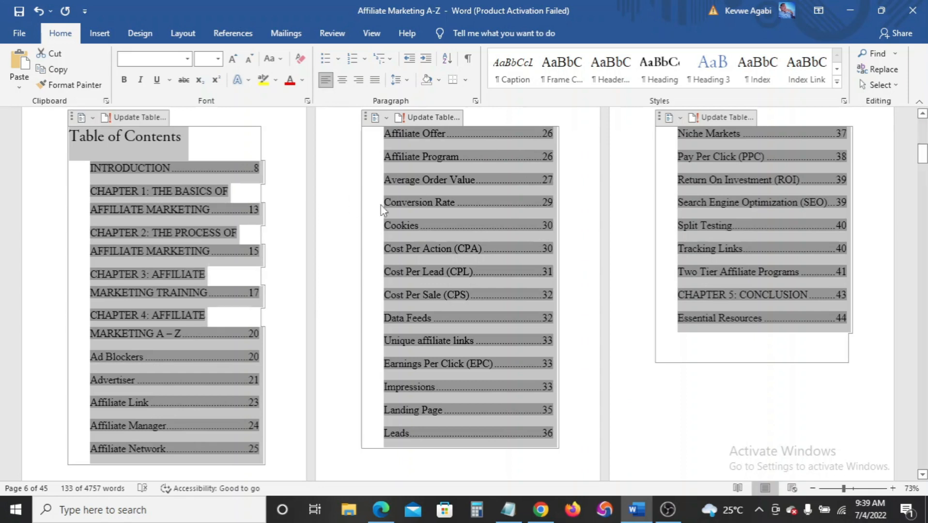
click(435, 210)
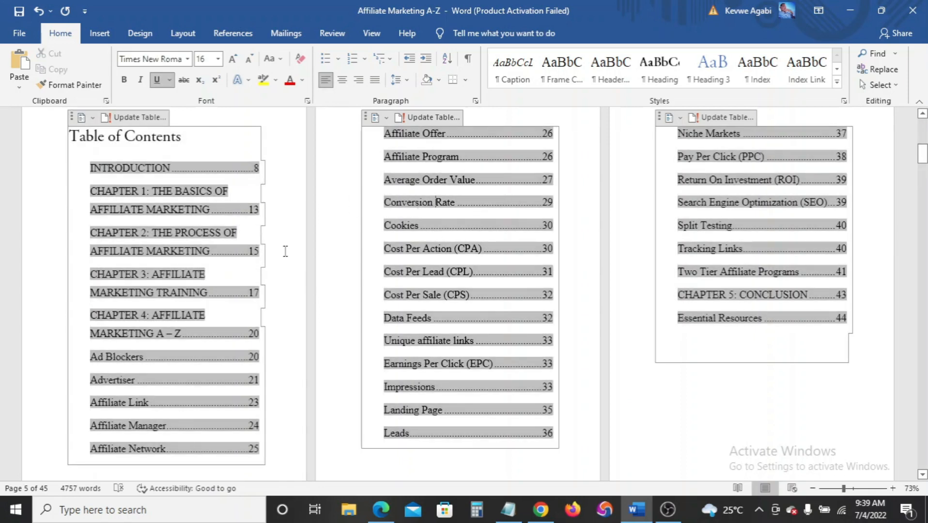
double_click(70, 215)
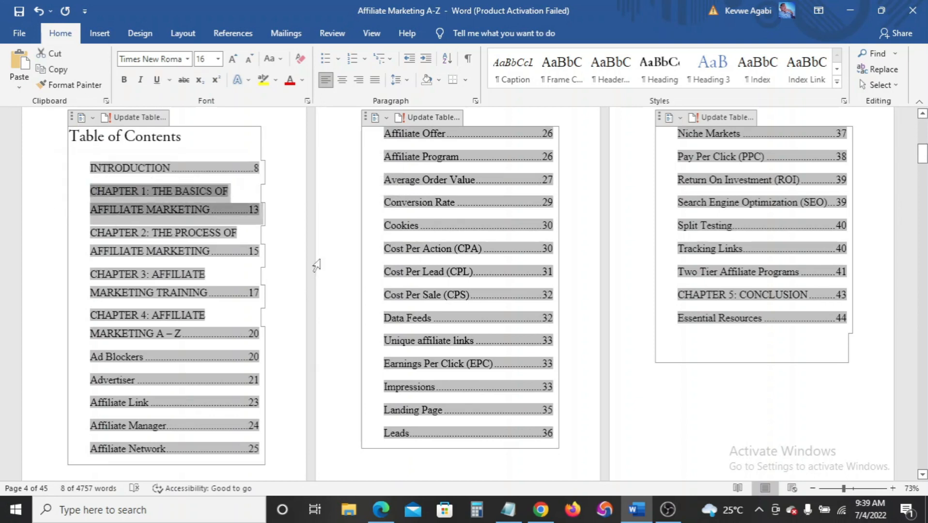
click(671, 422)
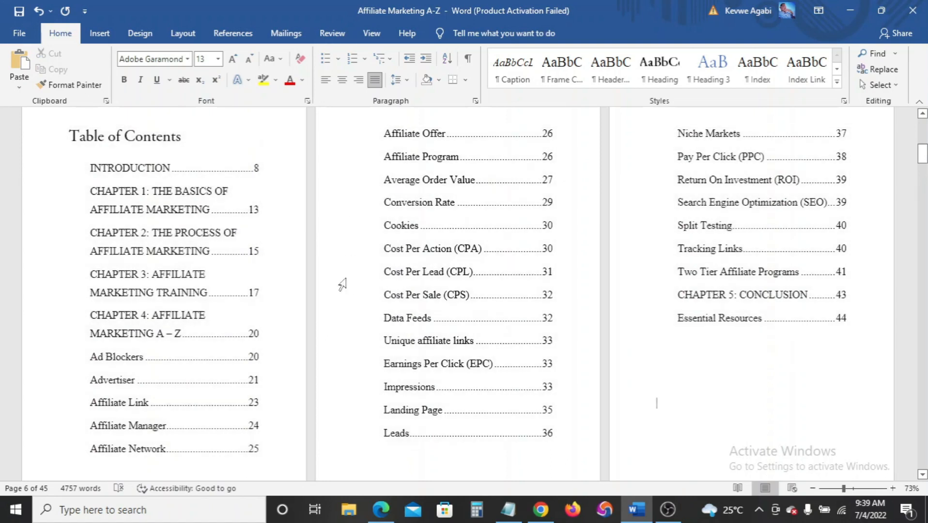
scroll(342, 285, up, 2)
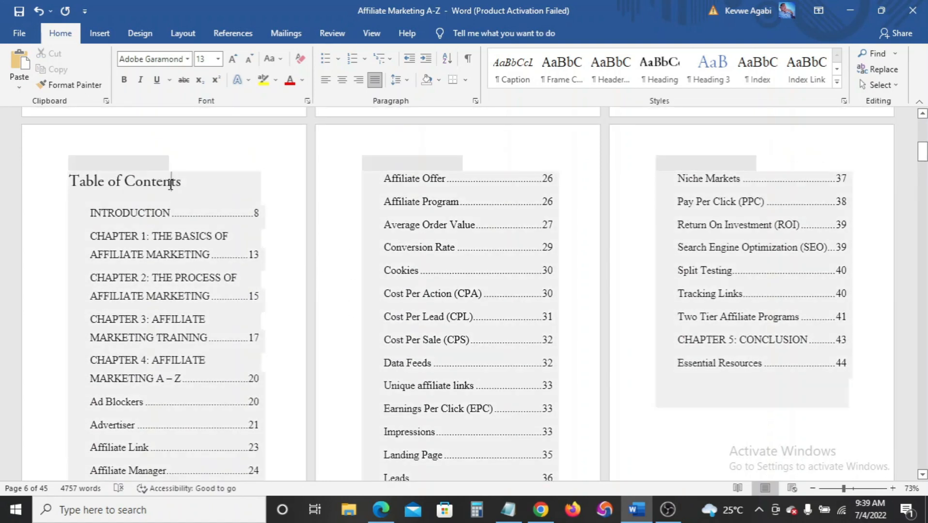
Make the 'Table of Contents' heading bold with Automatic black font colour
click(171, 183)
triple_click(122, 181)
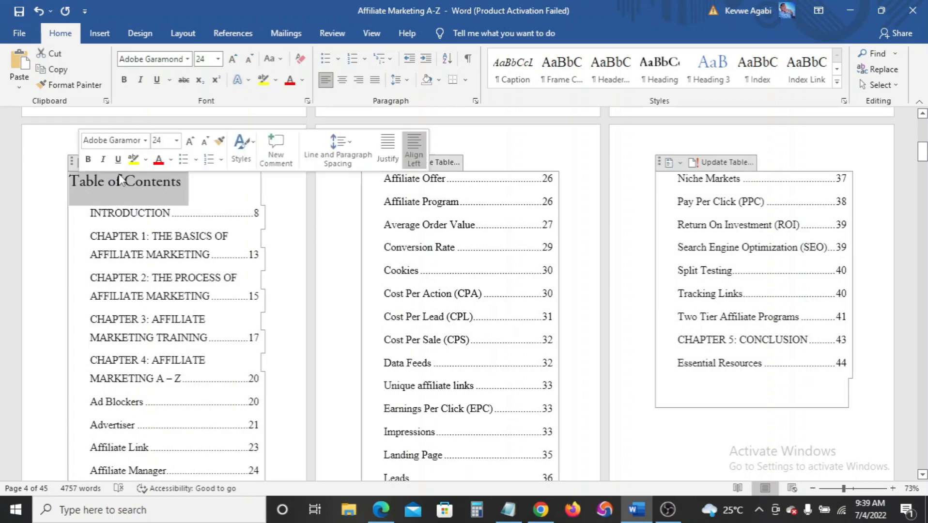
click(291, 82)
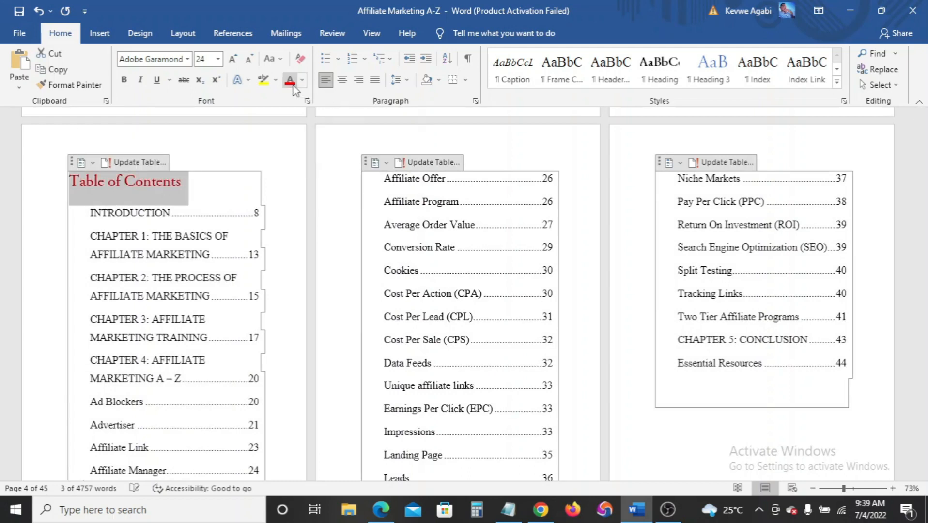
click(124, 80)
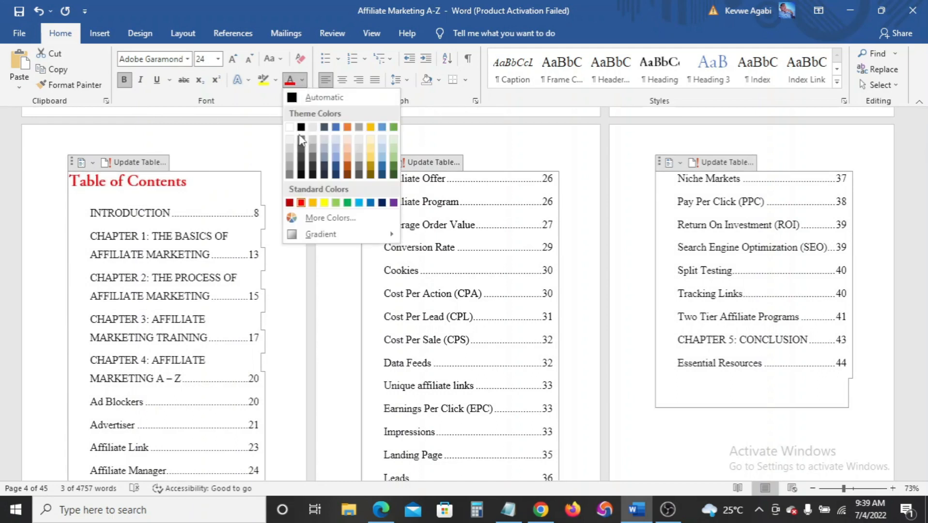
click(291, 95)
click(326, 276)
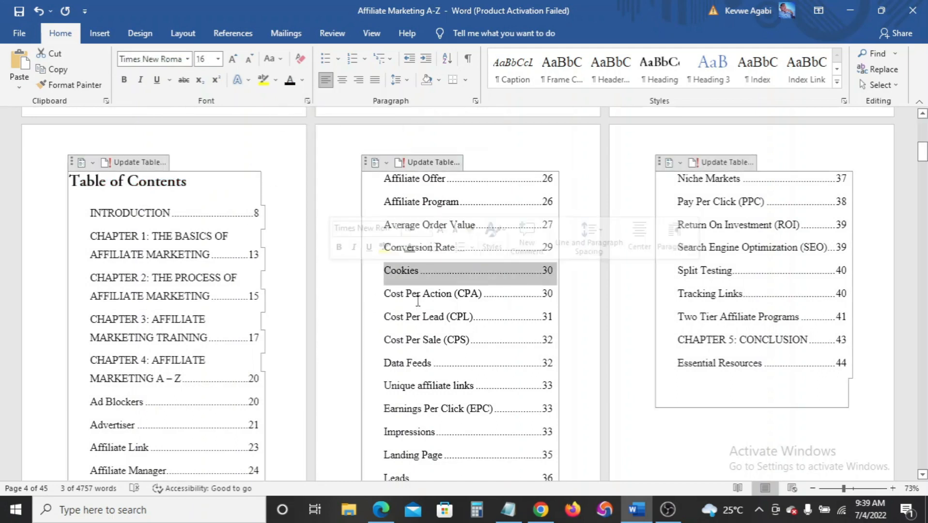
scroll(462, 356, down, 3)
scroll(460, 352, up, 2)
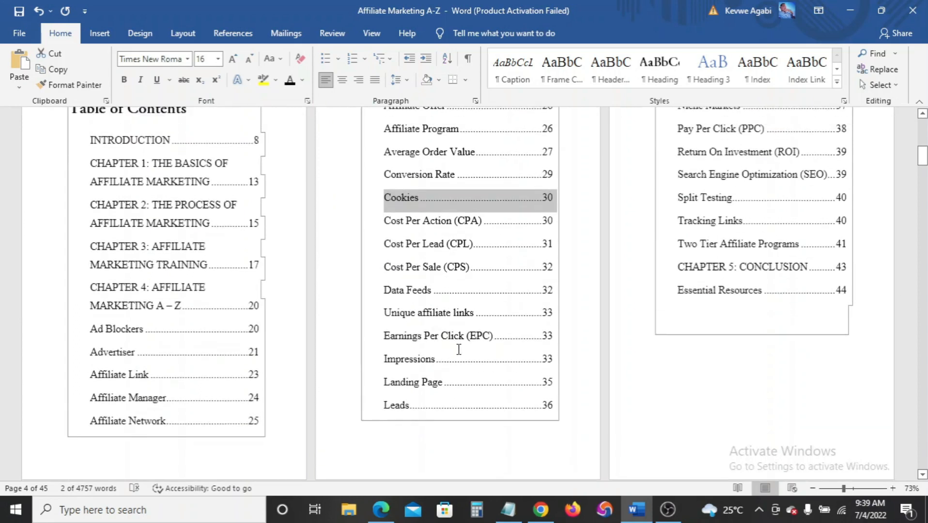
scroll(456, 336, down, 13)
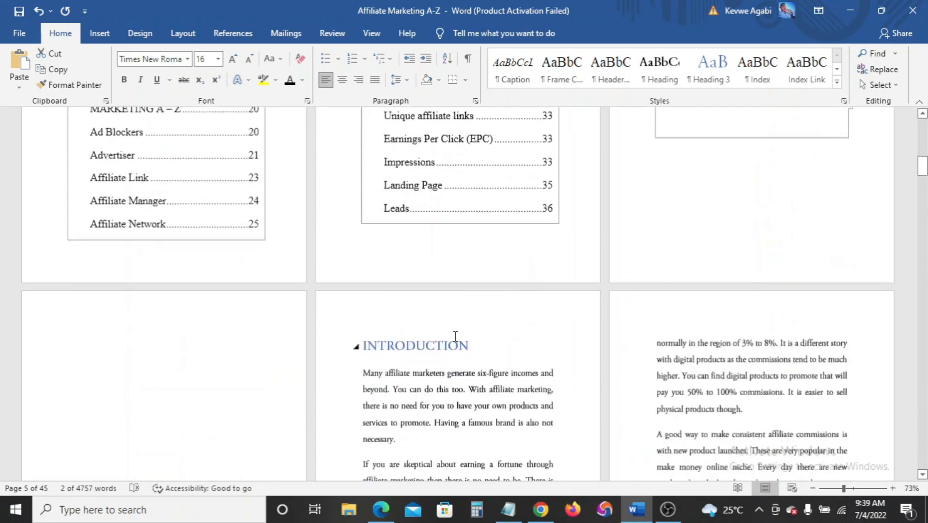
scroll(455, 336, down, 6)
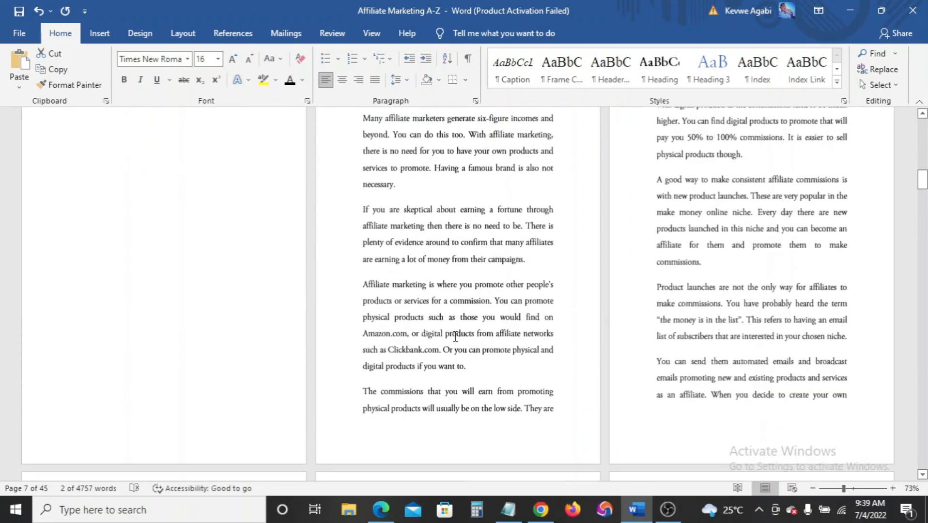
scroll(455, 334, up, 3)
scroll(456, 334, up, 9)
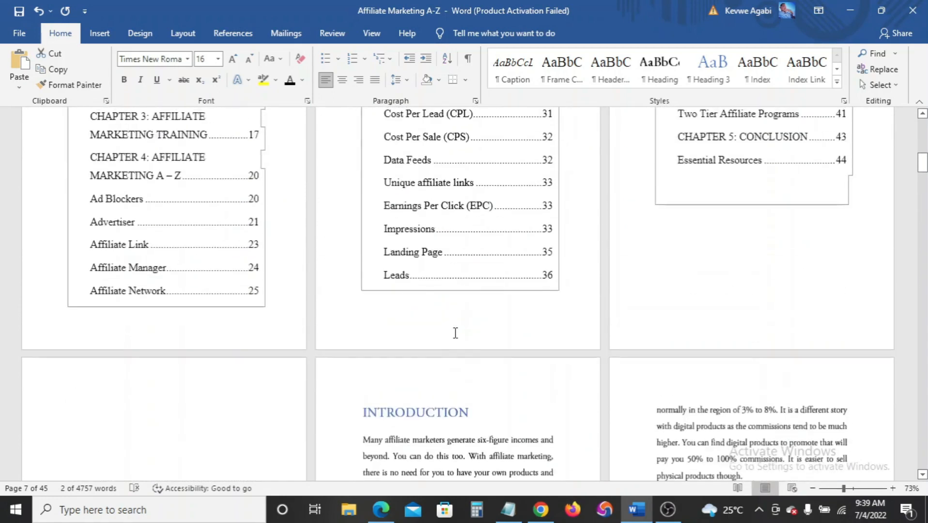
click(511, 507)
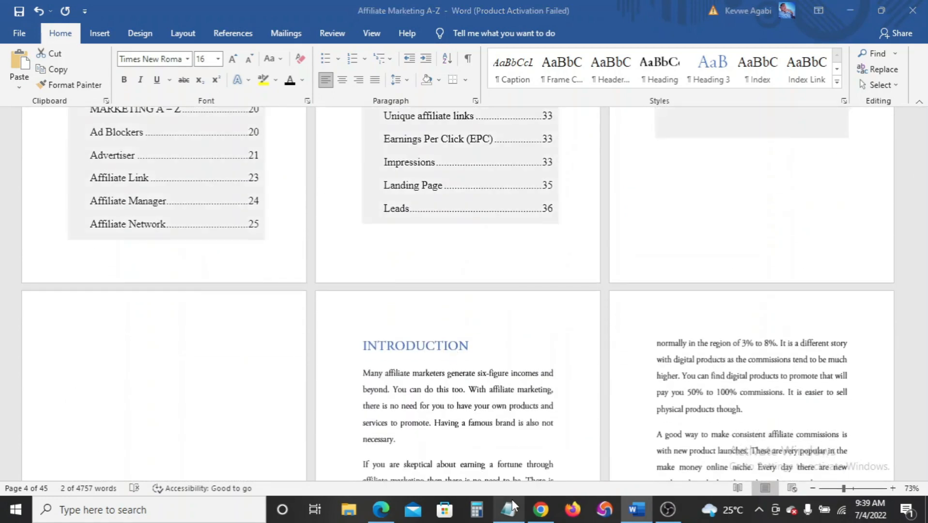
click(511, 507)
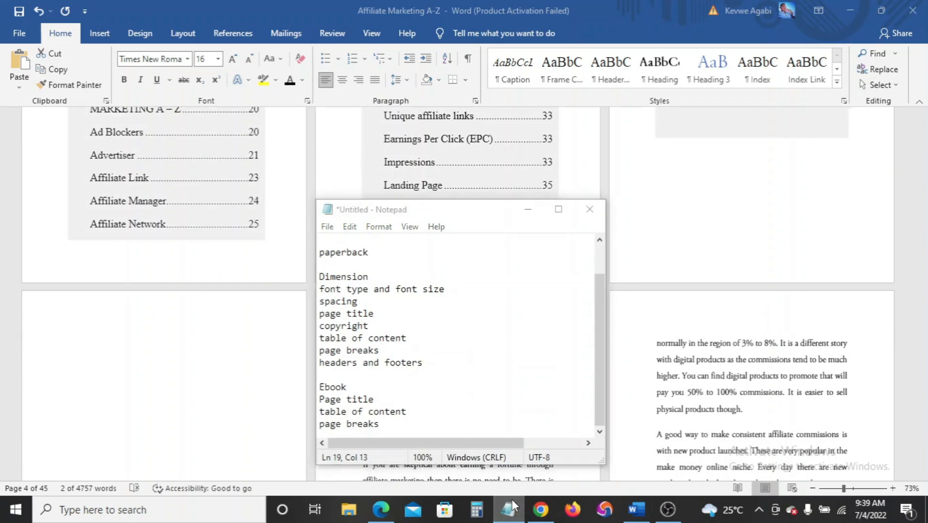
scroll(528, 294, down, 4)
scroll(528, 294, up, 9)
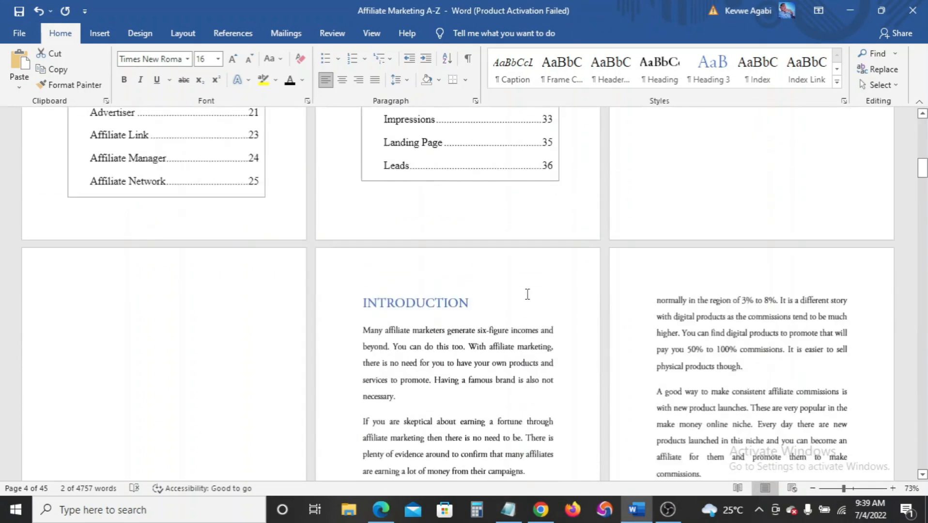
scroll(527, 295, down, 5)
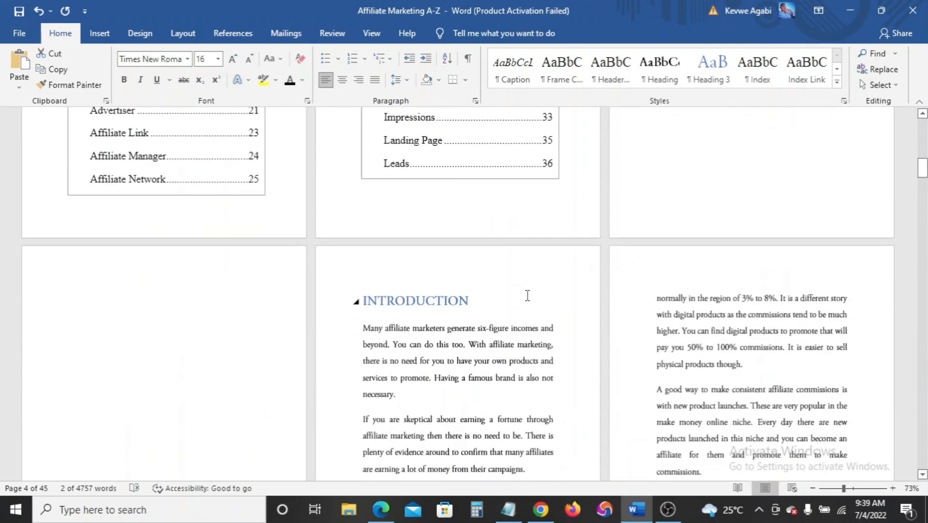
scroll(527, 296, up, 9)
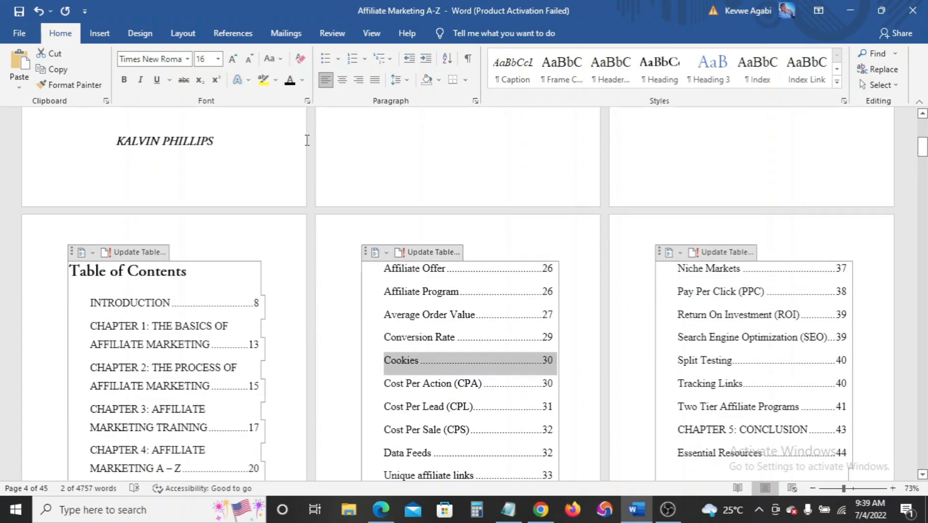
Add the Blank built-in header with a [Type here] placeholder
click(99, 34)
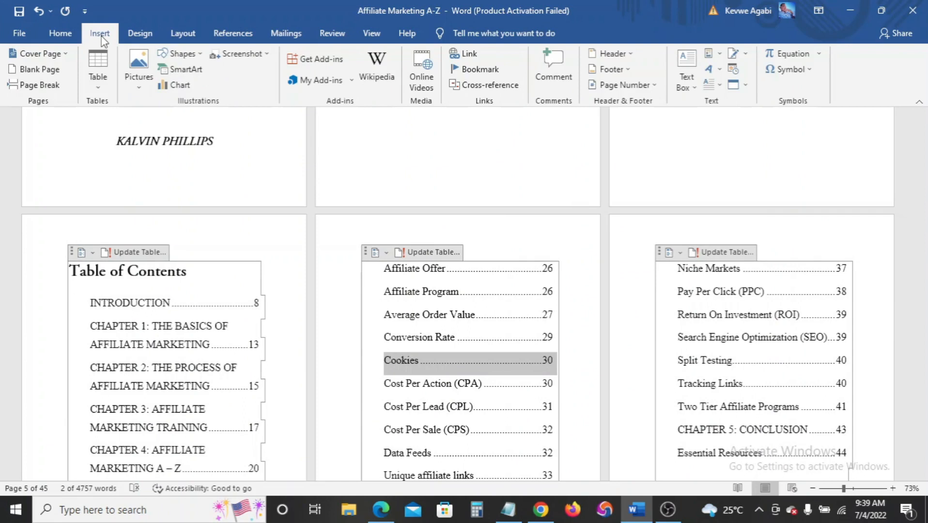
click(631, 56)
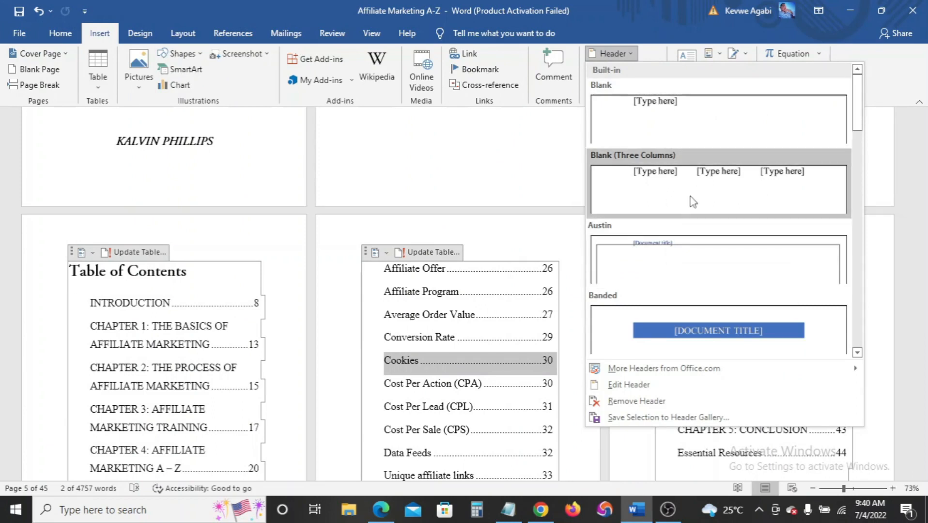
scroll(692, 202, down, 5)
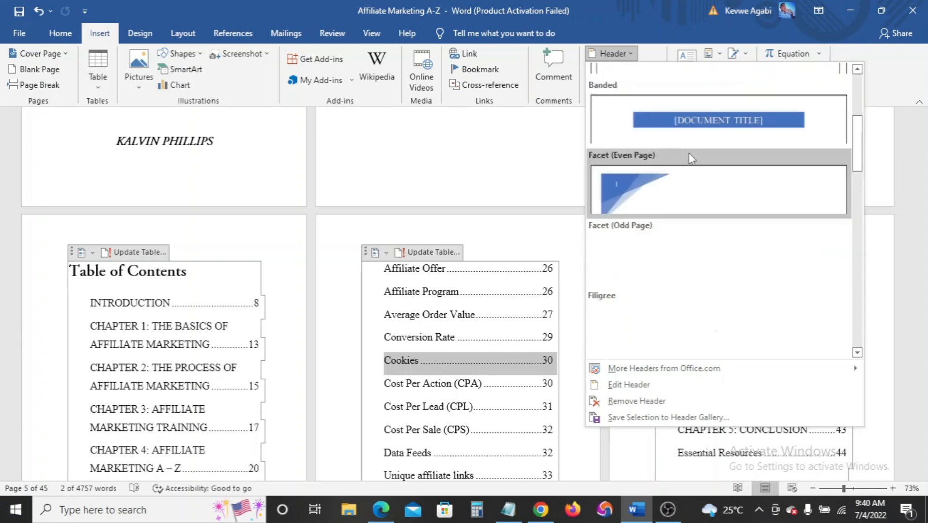
scroll(691, 160, up, 5)
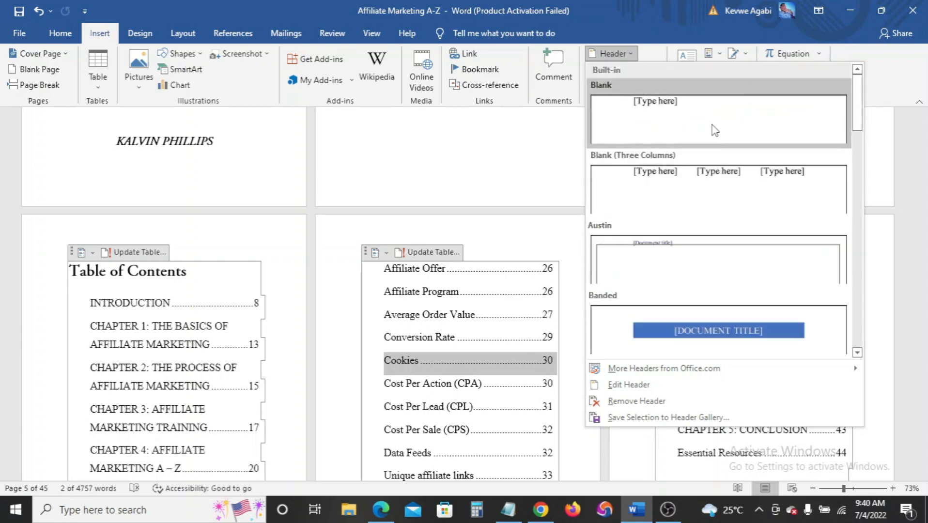
click(713, 129)
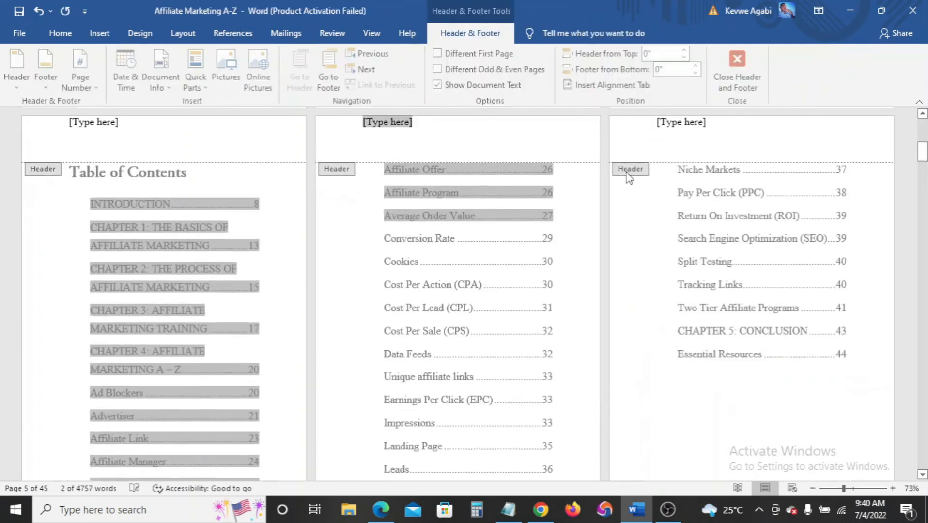
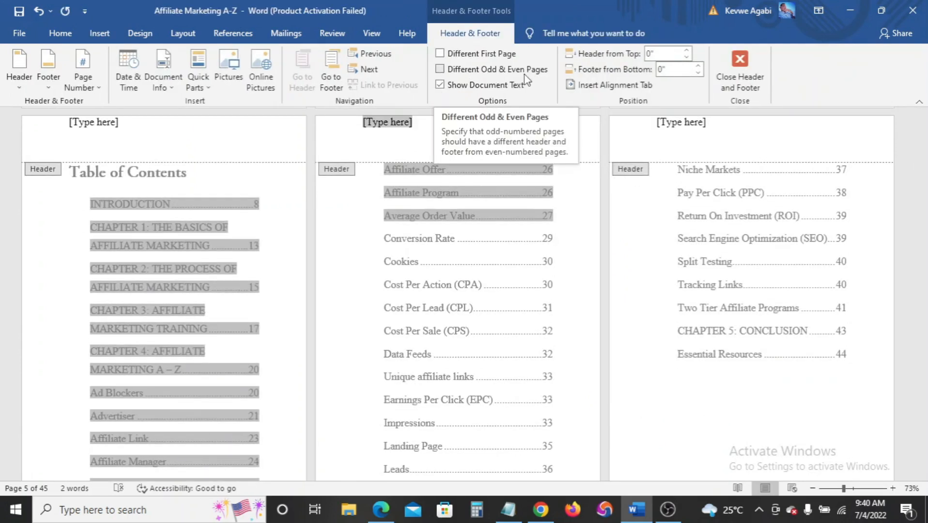
Turn on Different Odd & Even Pages so odd and even pages get separate headers
click(441, 70)
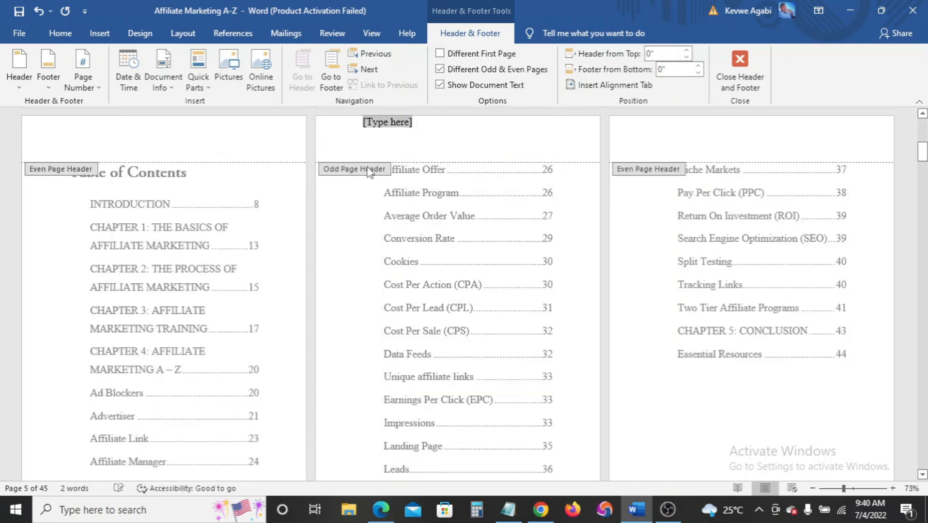
scroll(422, 139, up, 2)
scroll(424, 137, down, 5)
scroll(425, 187, down, 1)
scroll(428, 189, up, 1)
scroll(428, 187, down, 3)
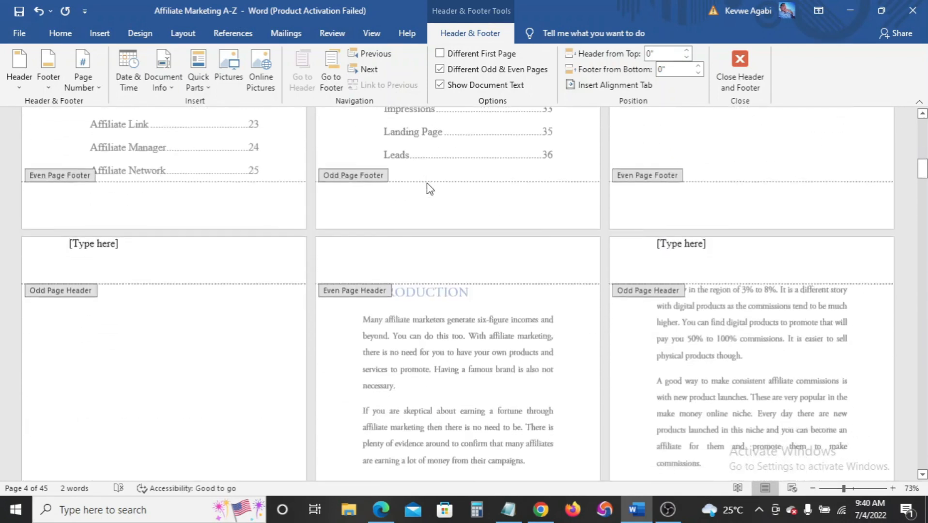
scroll(430, 188, up, 12)
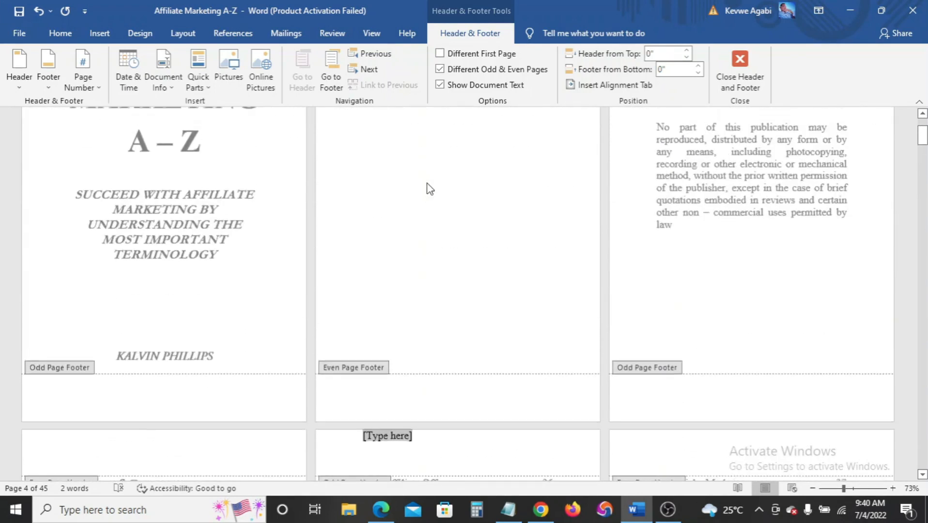
scroll(429, 188, up, 3)
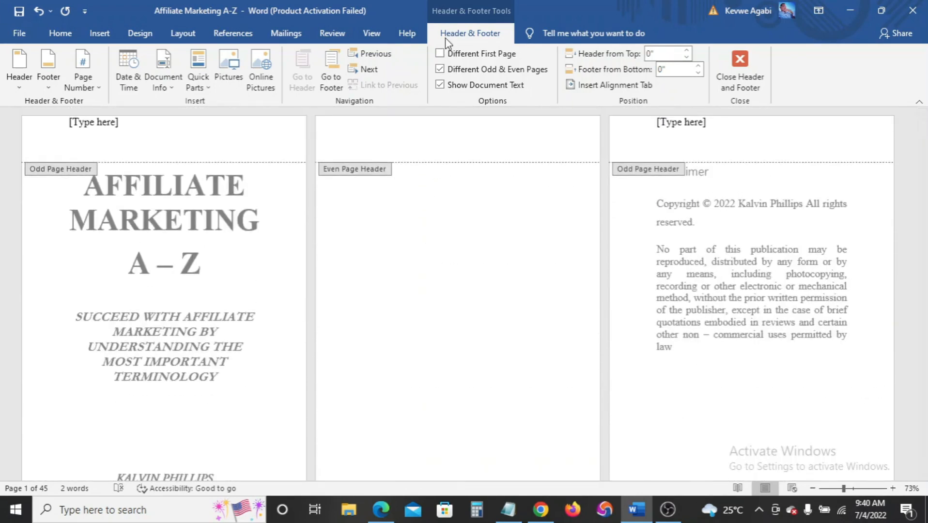
Turn on Different First Page so the title page gets its own header
click(440, 53)
scroll(433, 145, up, 10)
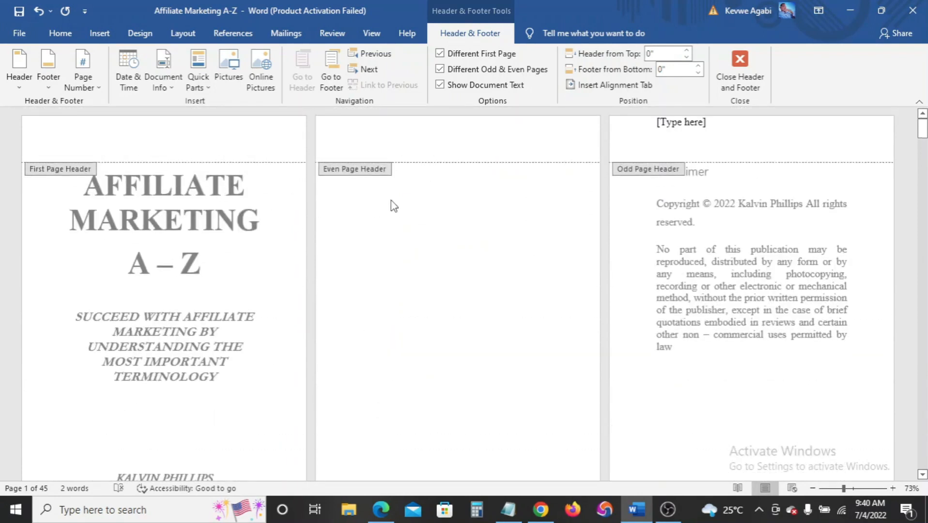
scroll(393, 205, down, 6)
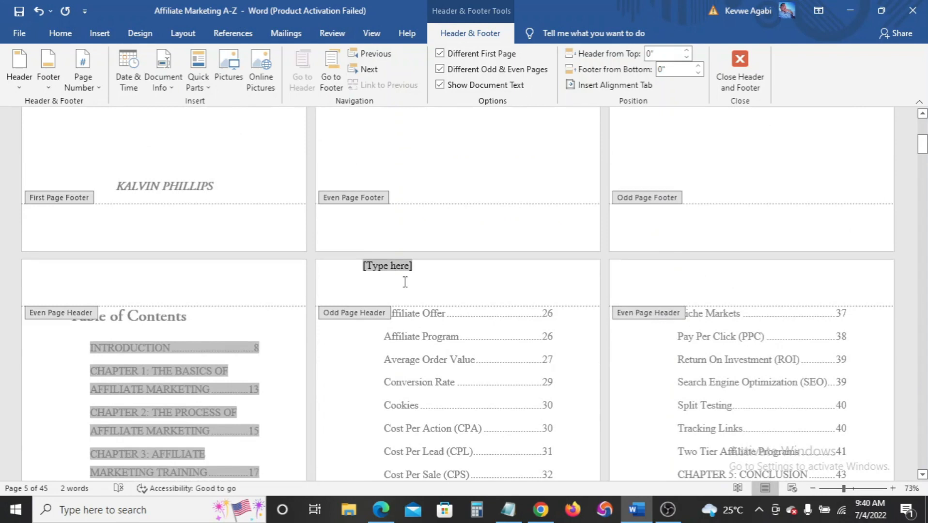
scroll(405, 285, up, 6)
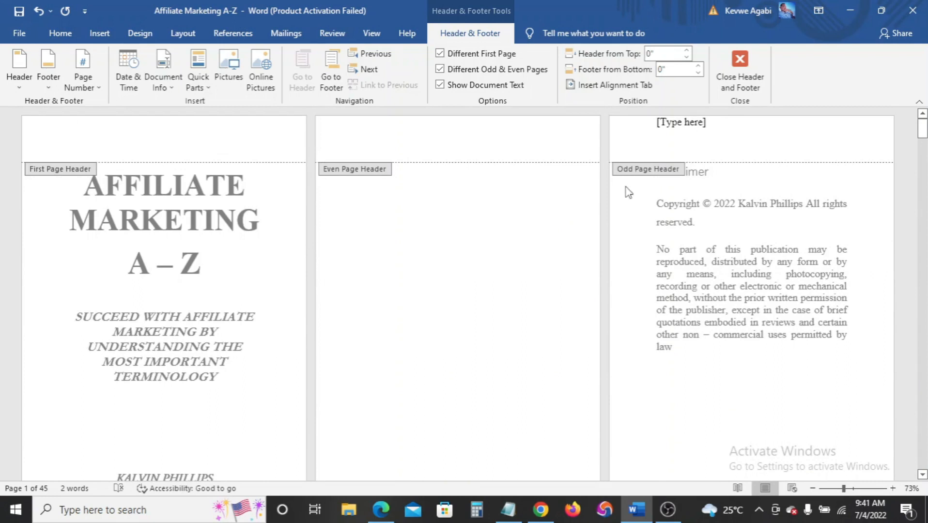
scroll(563, 254, down, 6)
Delete the [Type here] placeholder and enter 'Affiliate Marketing A - Z' in the odd-page header
key(Delete)
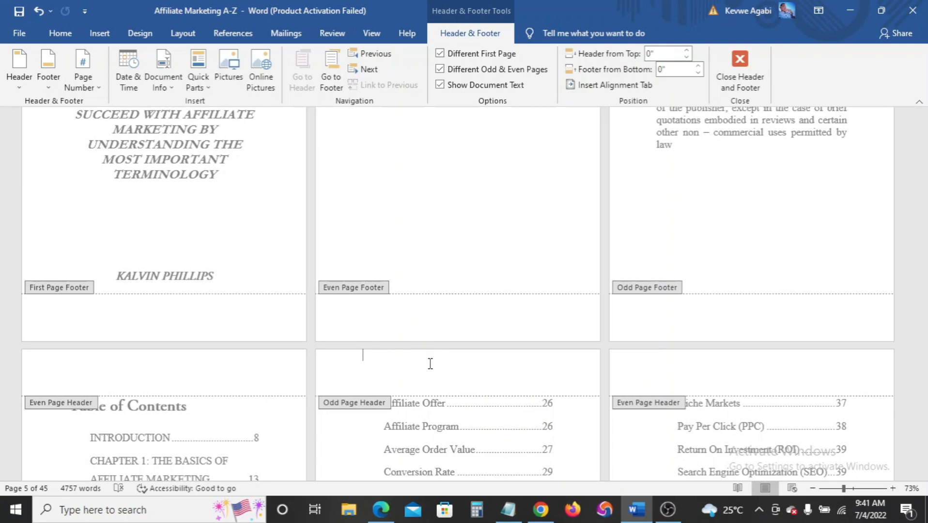
scroll(469, 335, up, 4)
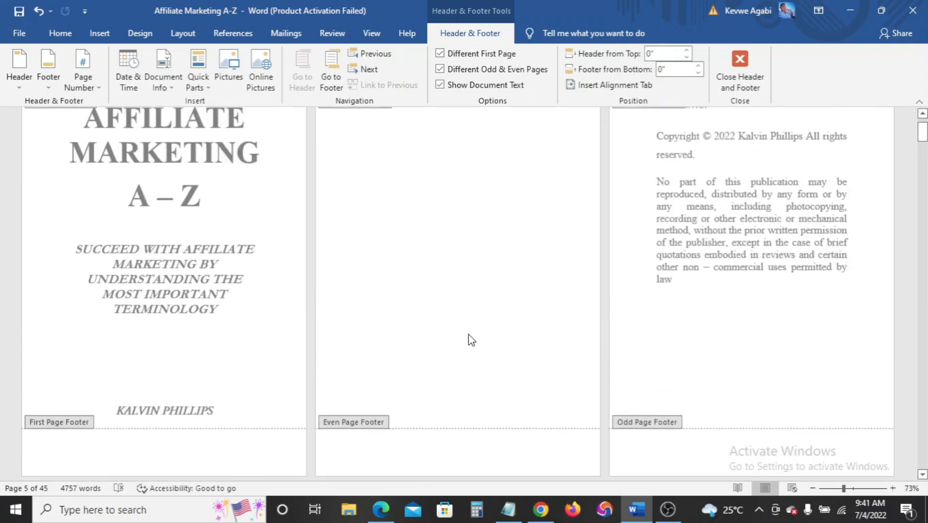
scroll(468, 334, down, 5)
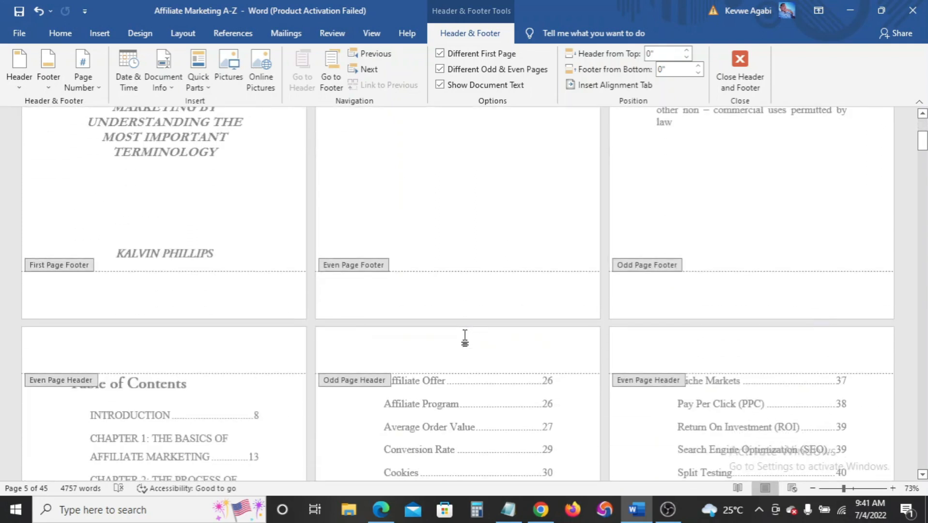
text(a)
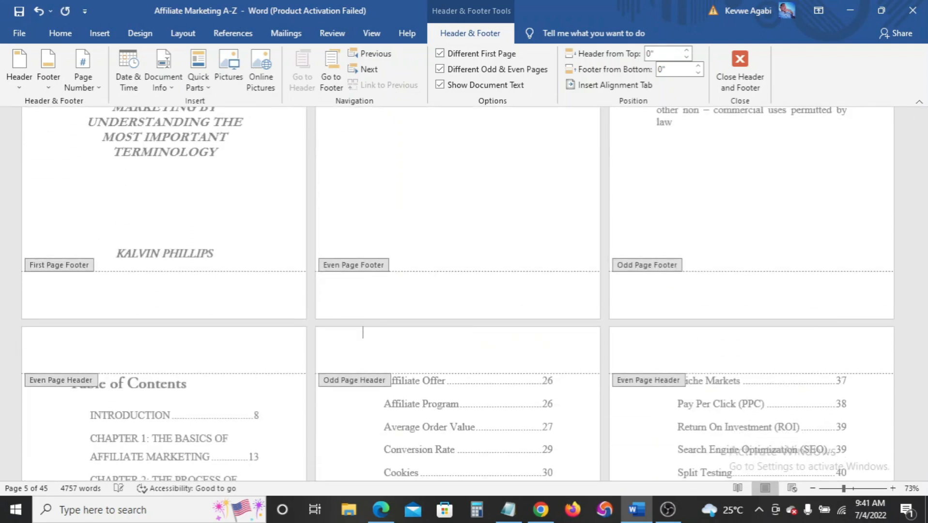
text(Affiliate Marketing A -Z)
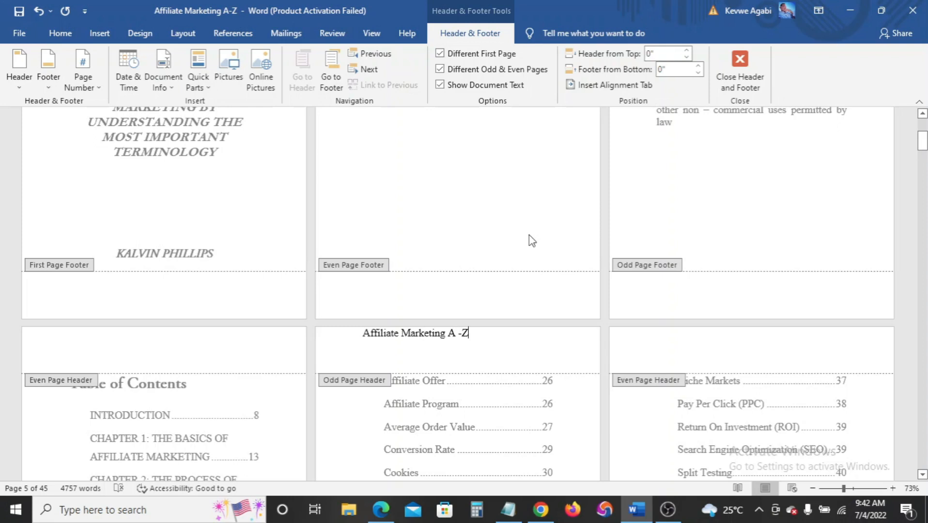
key(Left)
Type the author's name in the even-page header, then retype it in title case instead of capitals
click(696, 343)
text(K)
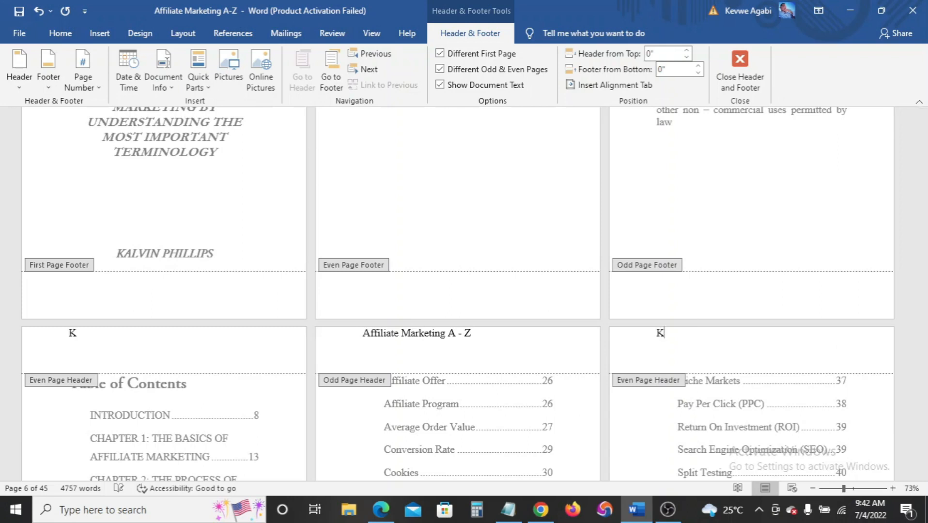
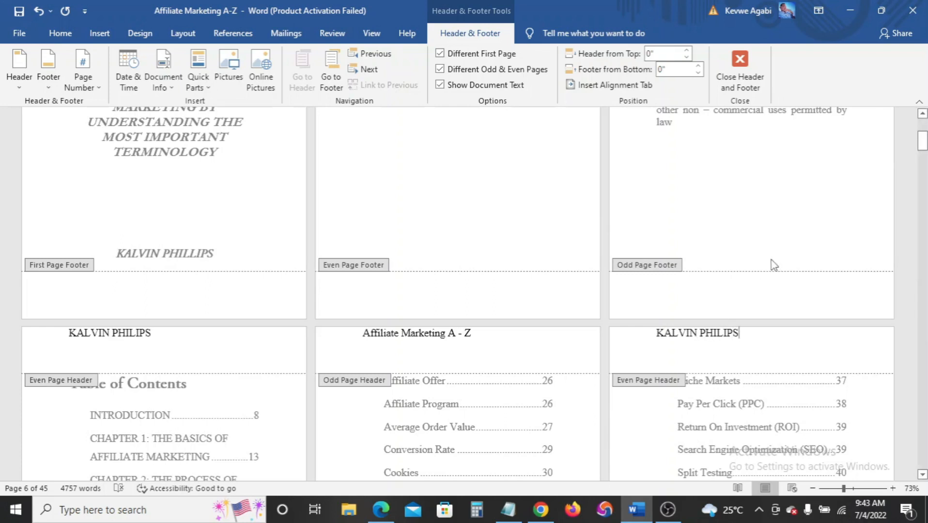
scroll(576, 409, down, 3)
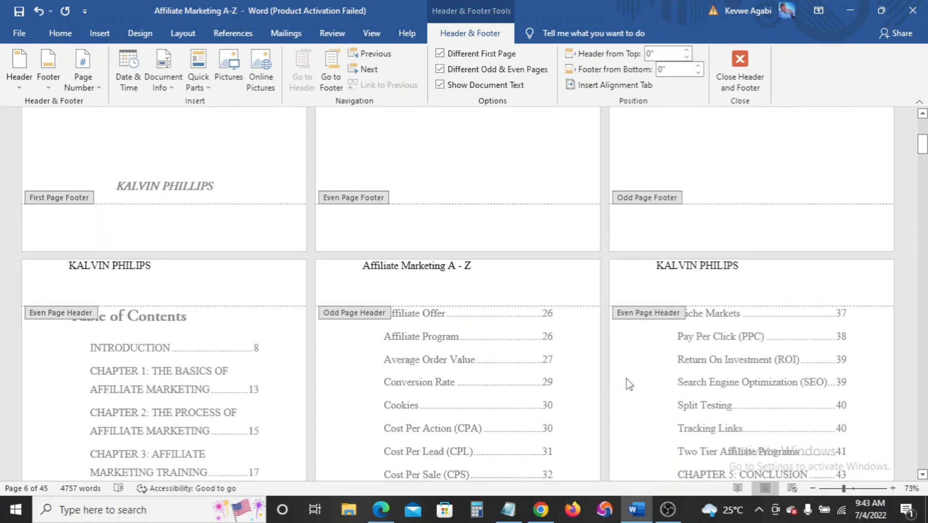
scroll(629, 384, down, 3)
key(BackSpace)
key(BackSpace)
key(BackSpace)
key(BackSpace)
key(BackSpace)
key(BackSpace)
key(BackSpace)
key(BackSpace)
key(BackSpace)
key(BackSpace)
key(BackSpace)
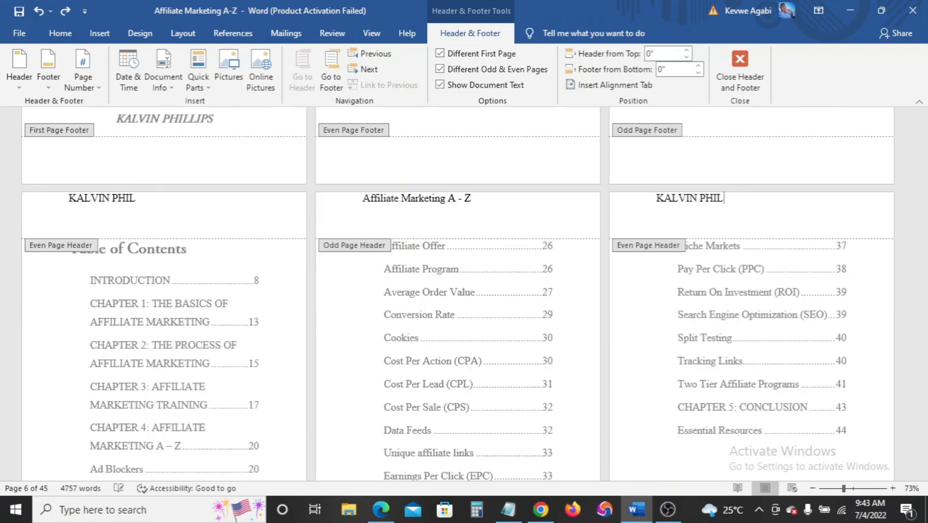
key(BackSpace)
key(BackSpace)
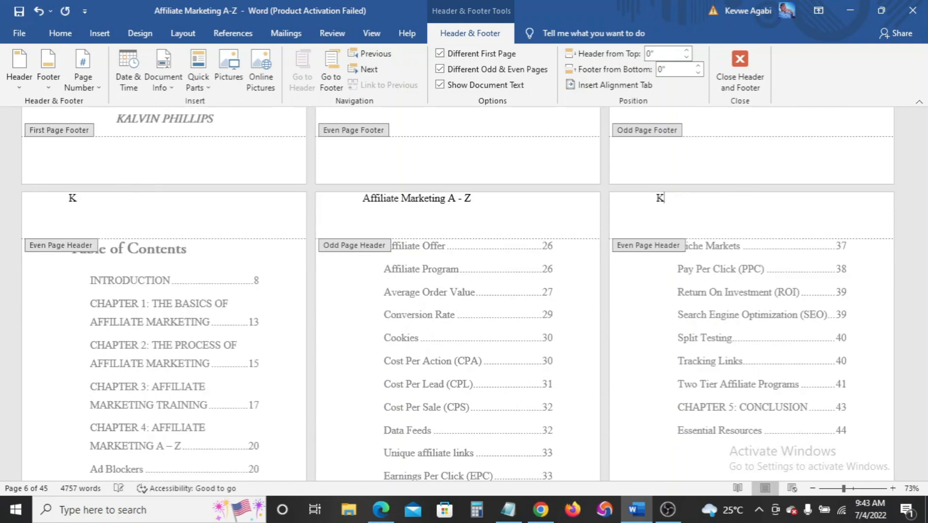
text(A)
key(BackSpace)
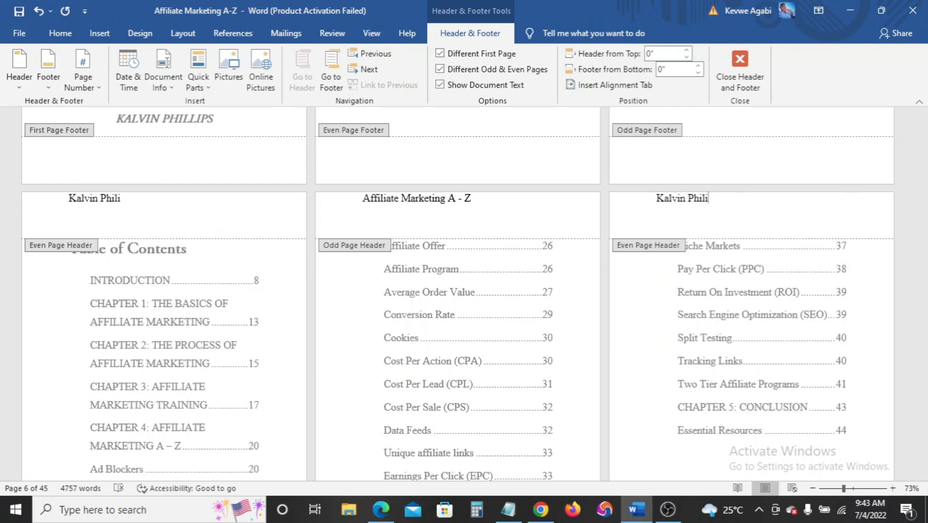
click(668, 172)
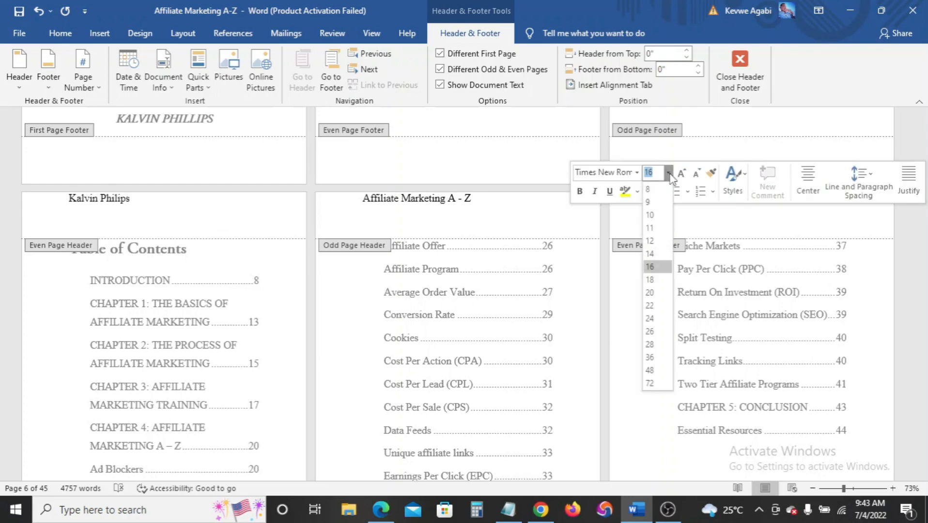
Set the even-page author name to size 10 and the odd-page title header to size 11
click(651, 215)
click(708, 214)
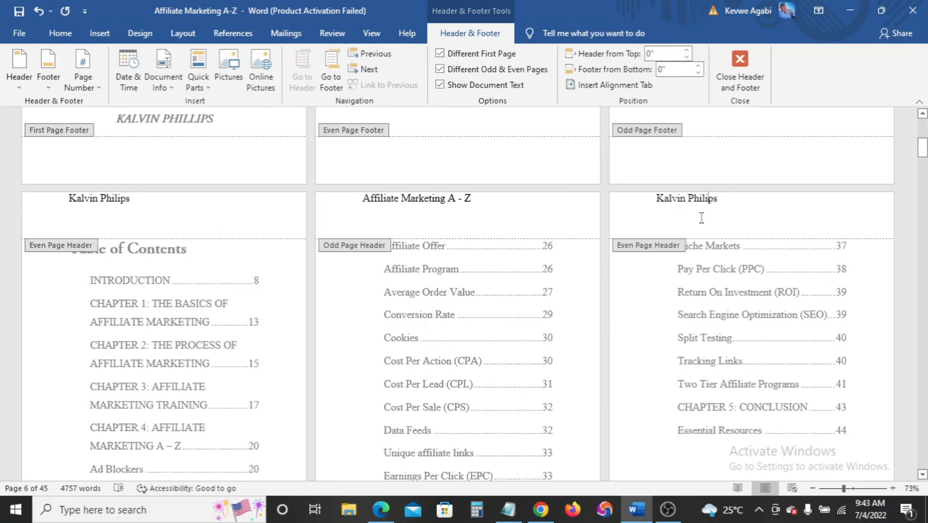
triple_click(456, 202)
click(554, 158)
click(539, 231)
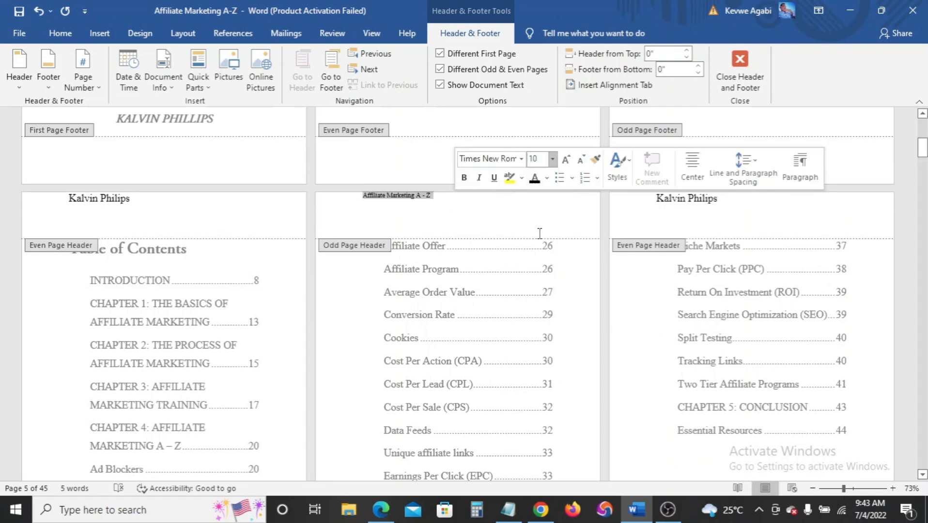
triple_click(426, 196)
click(519, 158)
Set the third page's header name to size 11 and close header editing
click(504, 213)
triple_click(700, 199)
click(654, 159)
click(635, 215)
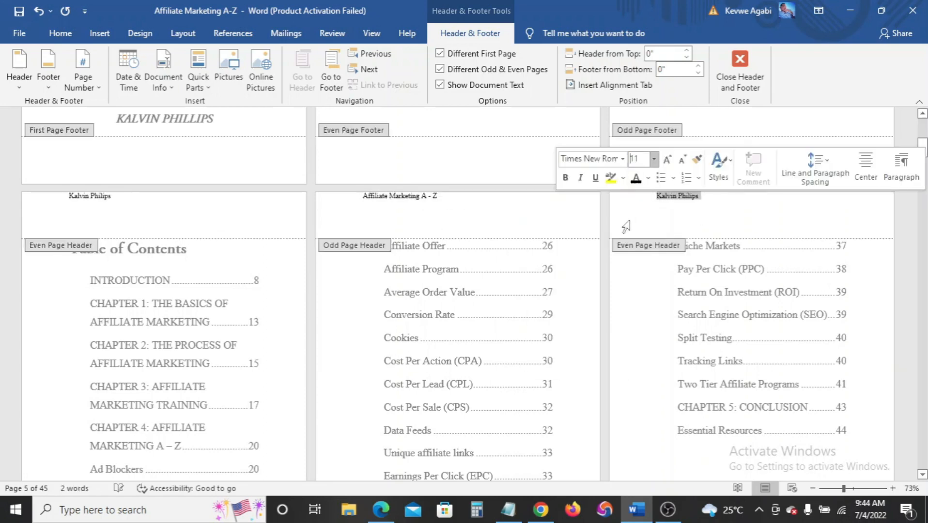
click(564, 219)
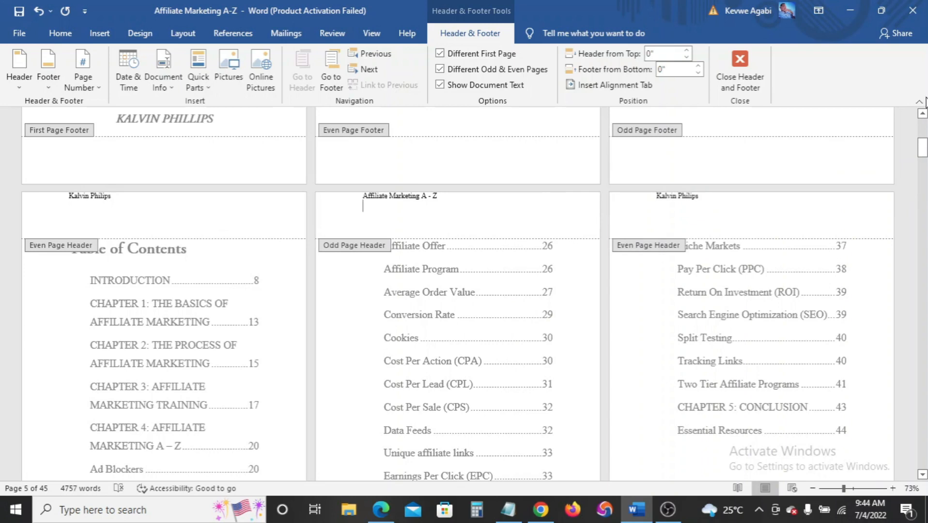
click(756, 84)
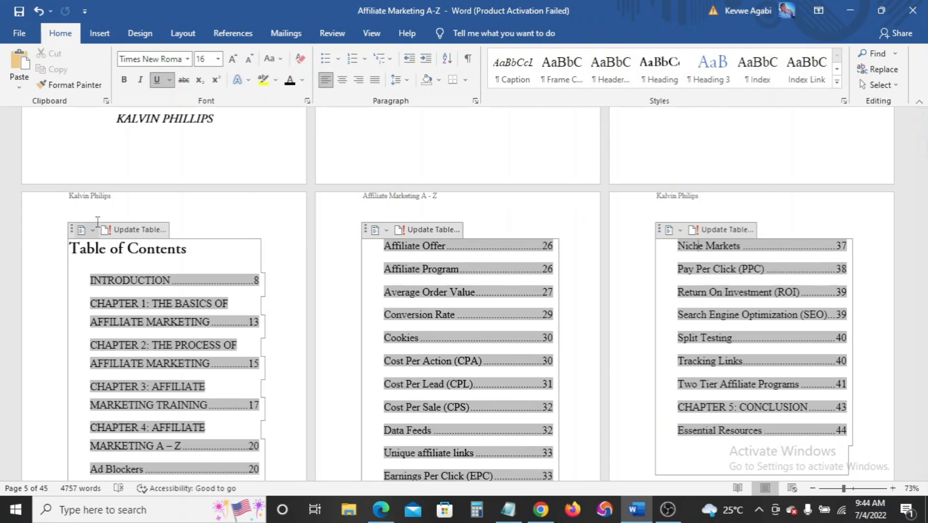
Delete the author's name from the blank second page's header
click(417, 212)
scroll(417, 212, down, 2)
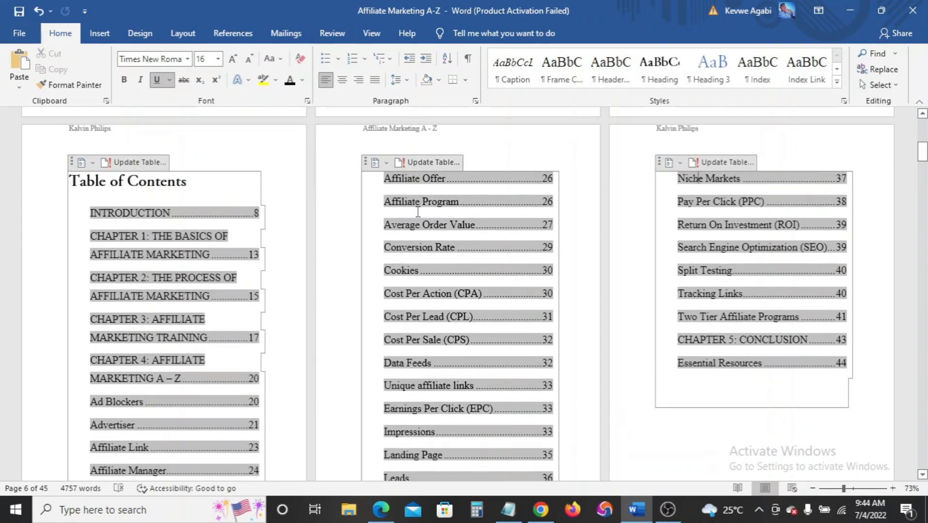
scroll(417, 212, up, 10)
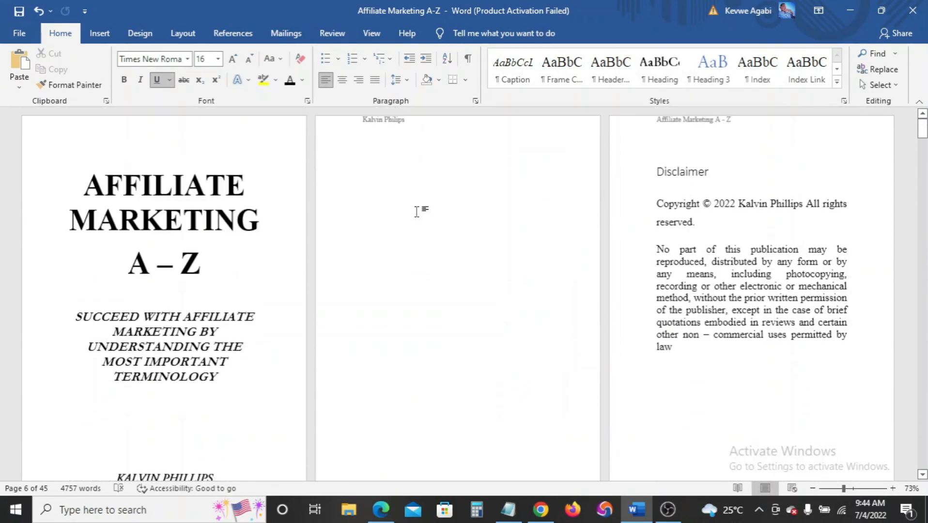
click(408, 131)
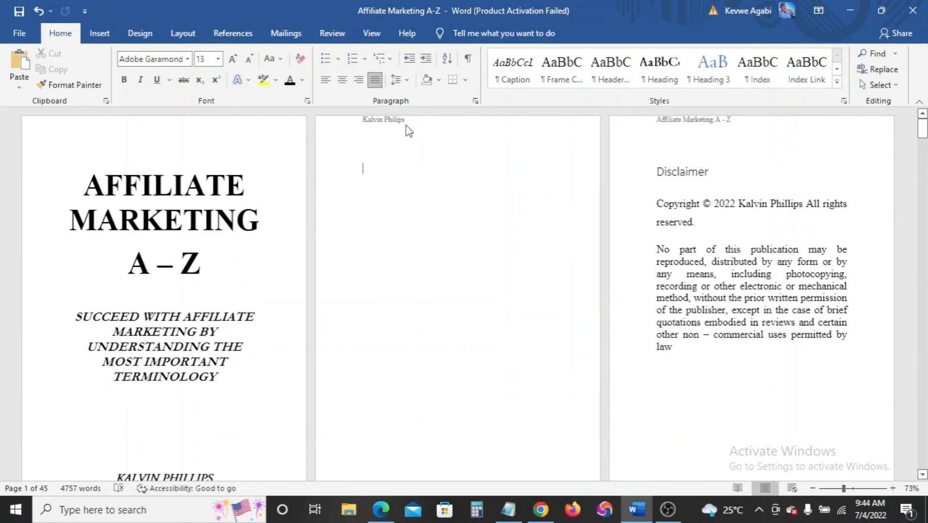
double_click(394, 121)
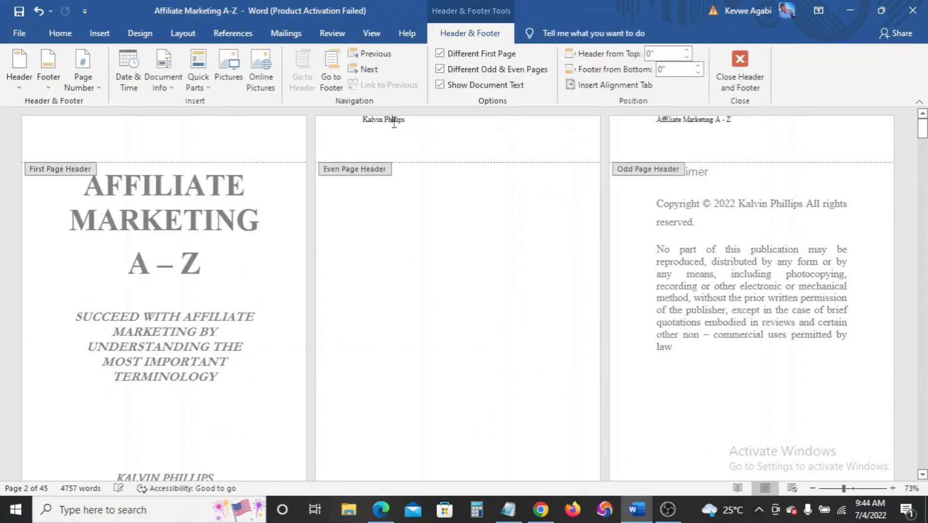
drag(403, 125, 357, 121)
key(BackSpace)
Delete the book title from the disclaimer page's header
drag(712, 125, 656, 121)
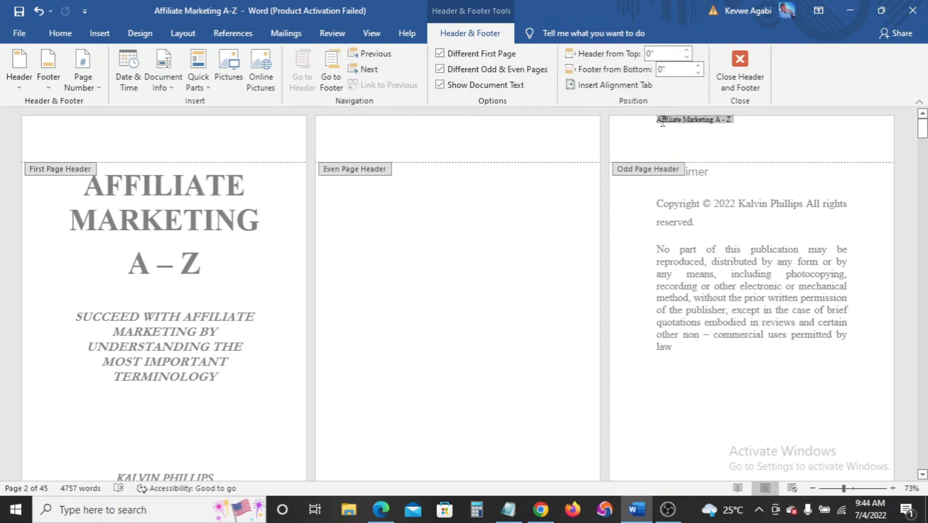
key(BackSpace)
scroll(559, 301, down, 8)
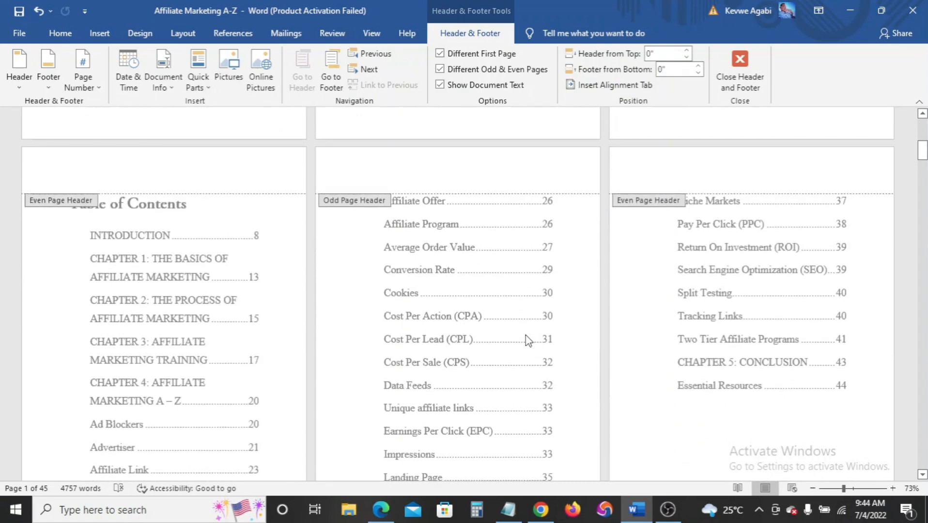
scroll(526, 335, down, 6)
scroll(575, 198, up, 4)
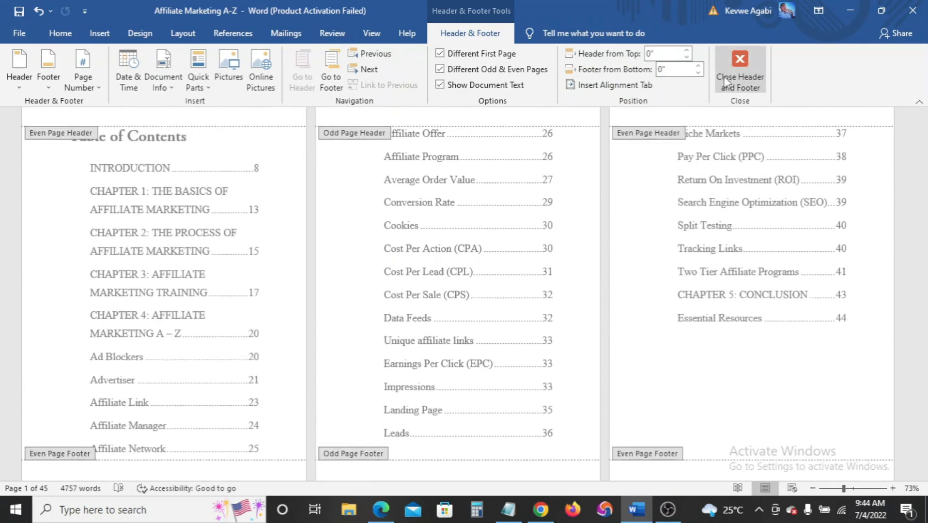
Close Header and Footer and scroll through the later pages' alternating headers
click(739, 68)
scroll(348, 423, down, 5)
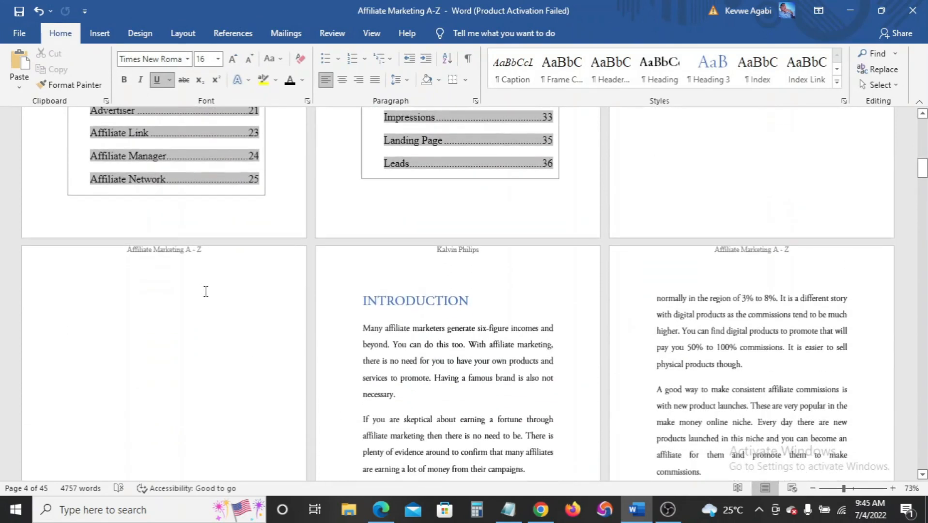
scroll(697, 281, down, 2)
scroll(706, 289, down, 6)
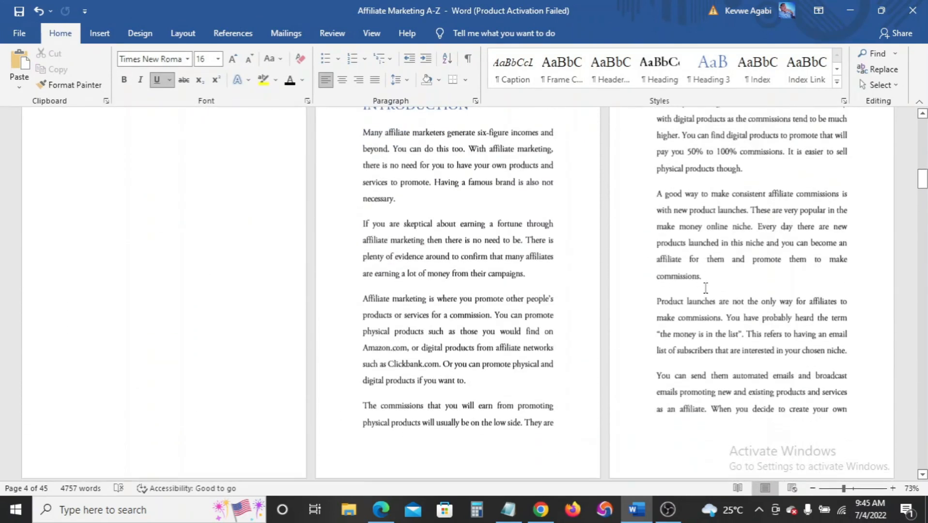
scroll(517, 379, up, 2)
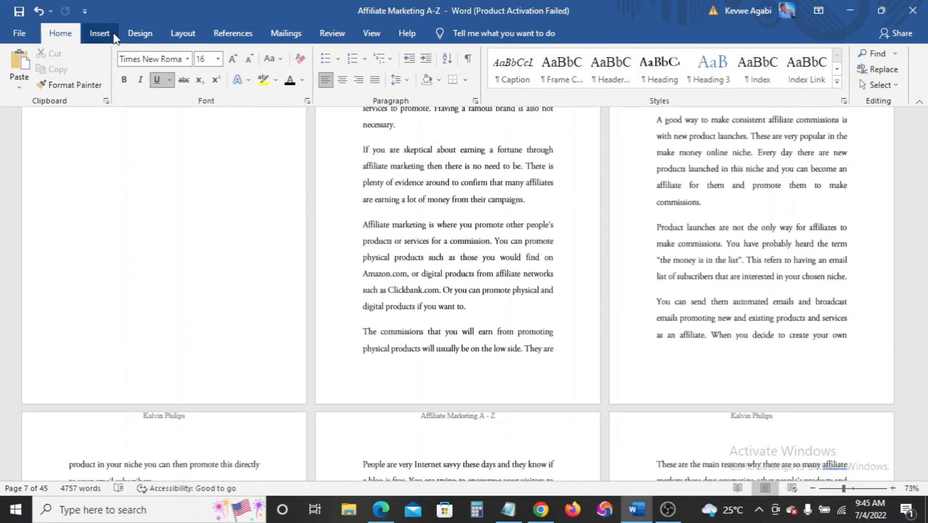
Add Plain Number 2 centred page numbers at the bottom of every page
click(101, 34)
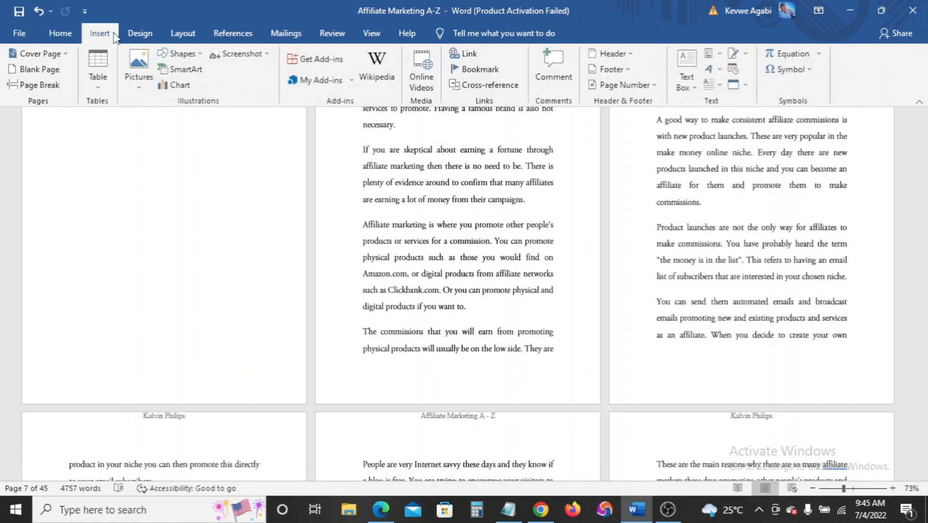
click(628, 73)
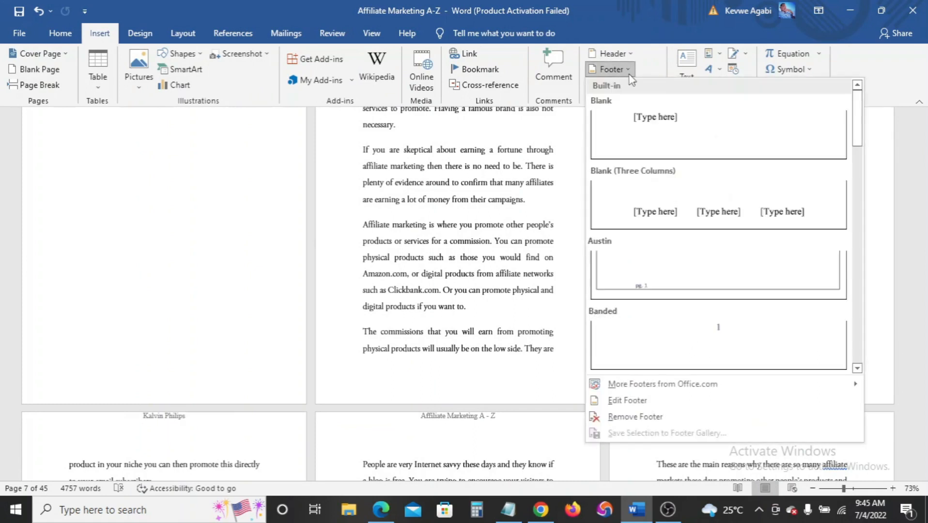
click(629, 73)
click(656, 86)
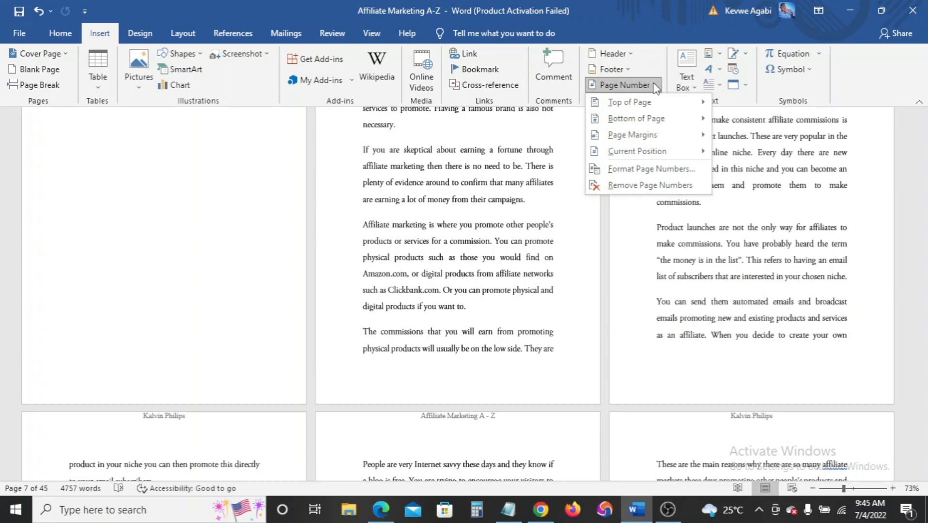
mouse_move(659, 118)
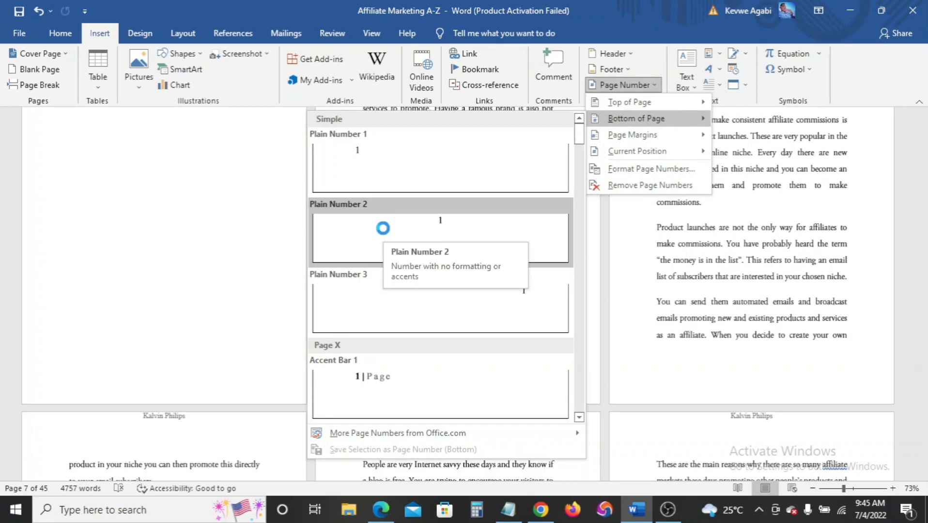
click(385, 234)
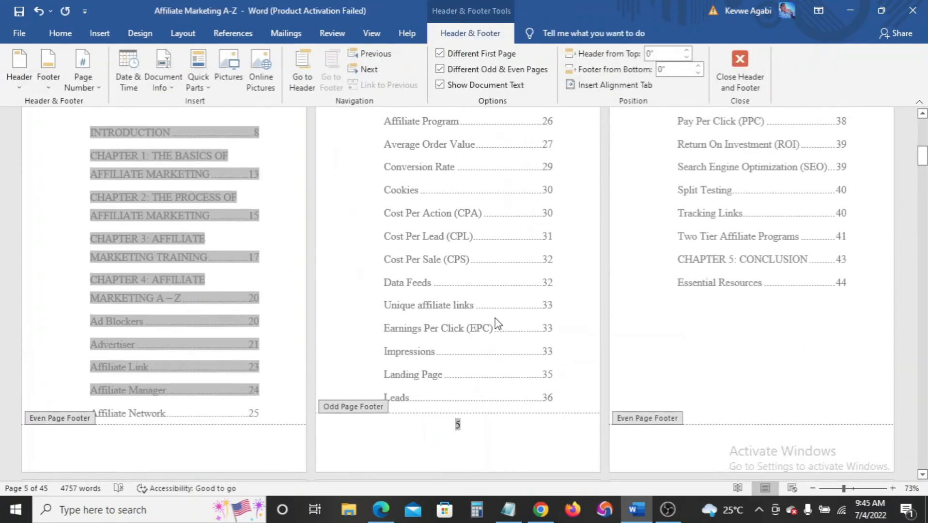
scroll(494, 320, up, 4)
scroll(492, 312, down, 8)
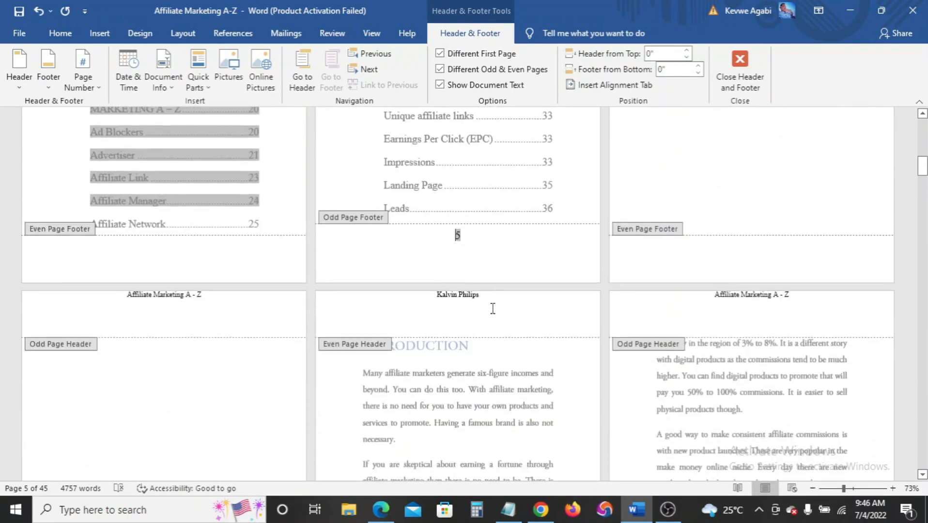
Turn off Different Odd & Even Pages and close header and footer editing
click(439, 69)
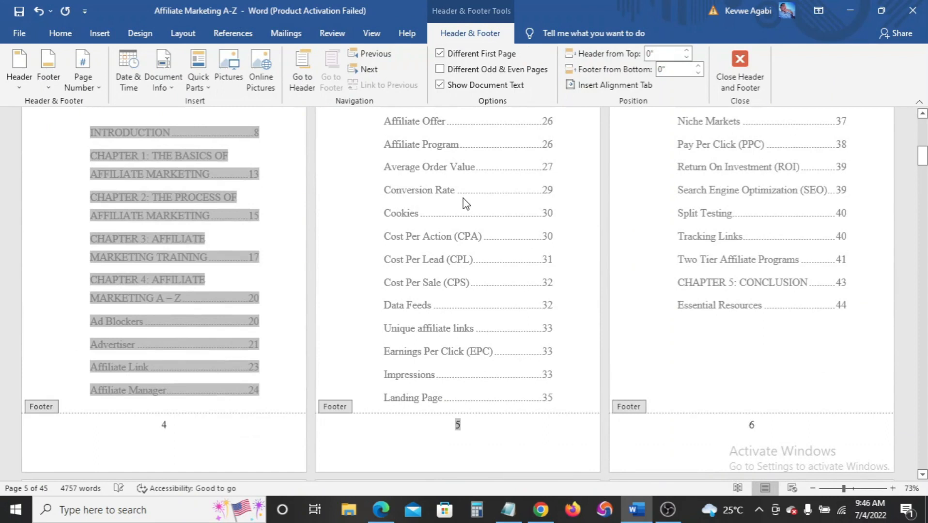
scroll(465, 203, down, 3)
scroll(457, 189, up, 5)
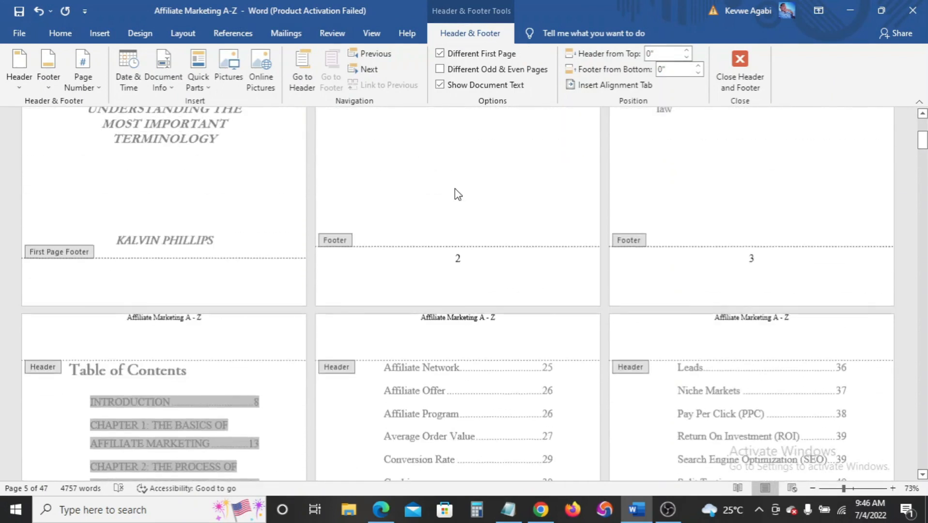
scroll(454, 195, down, 5)
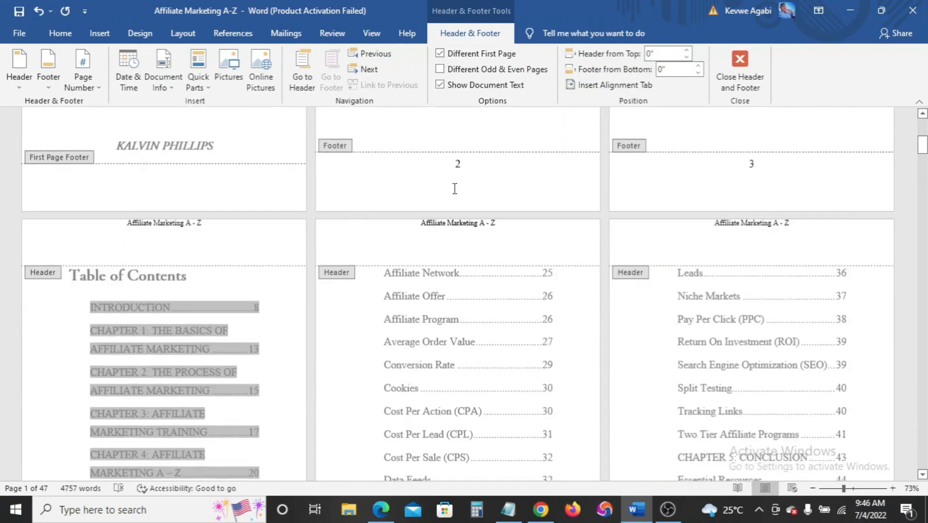
click(740, 70)
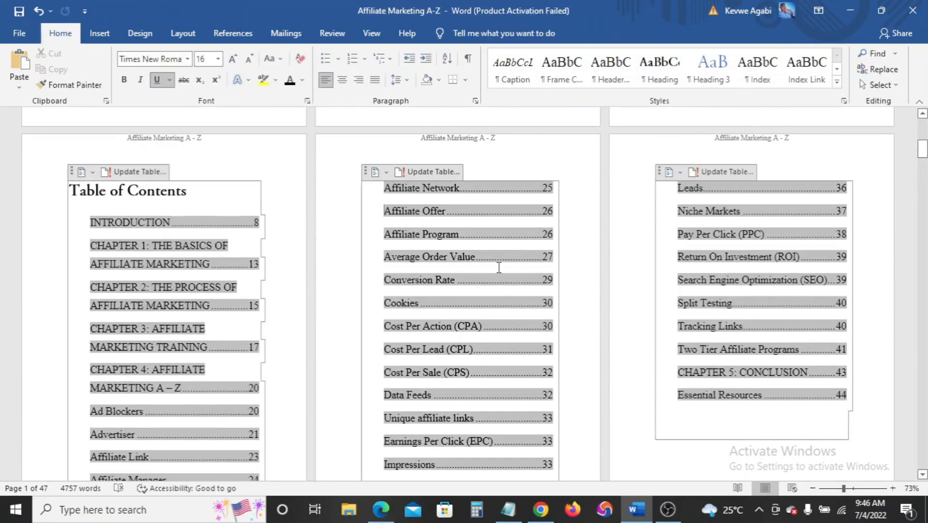
Apply the Heading 3 style to the 'Affiliate Disclosure' line
scroll(498, 262, up, 3)
scroll(478, 186, down, 8)
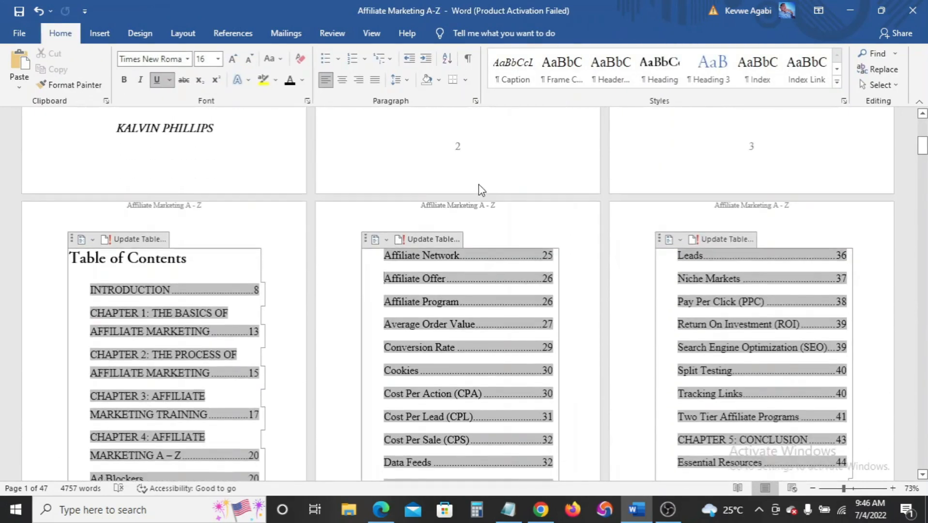
scroll(481, 221, down, 10)
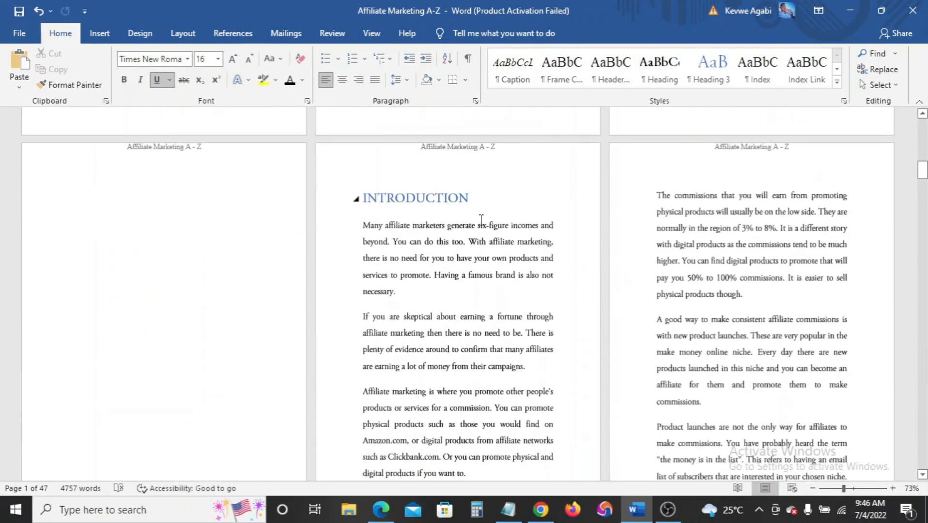
scroll(481, 220, down, 10)
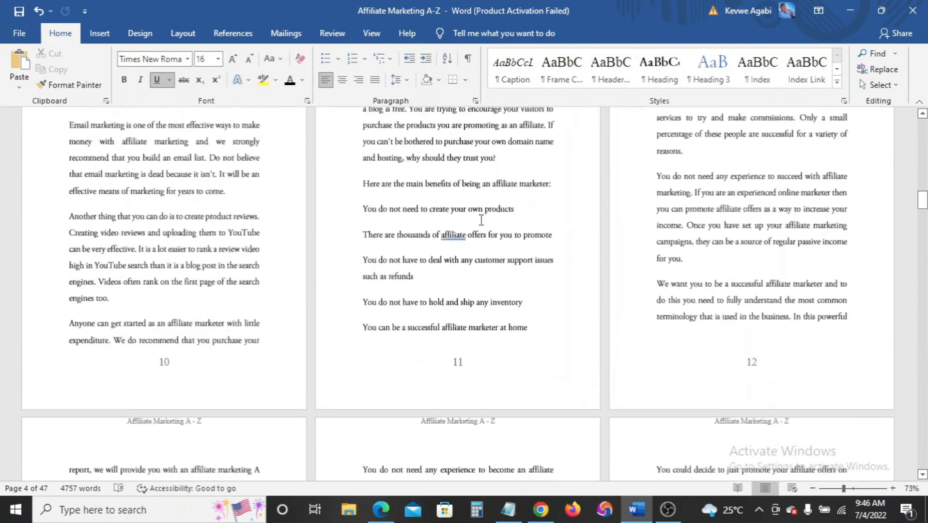
scroll(481, 220, down, 10)
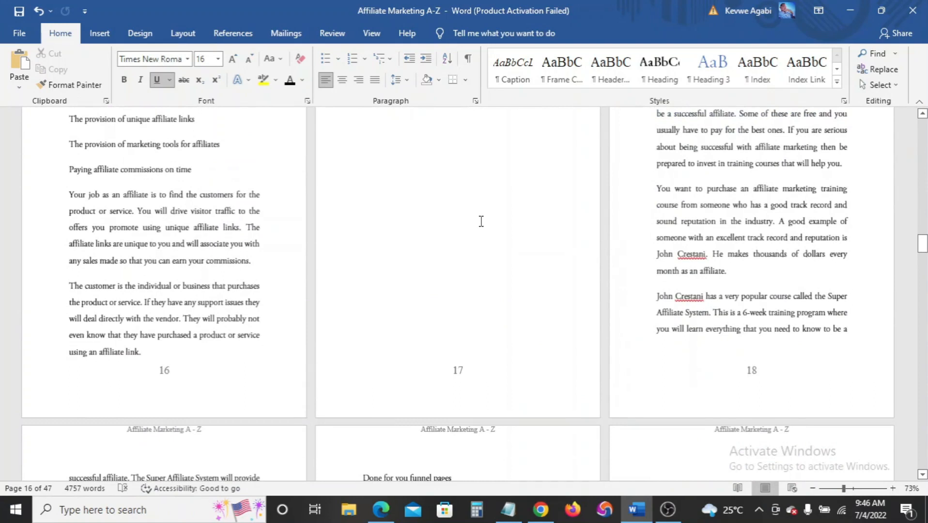
scroll(481, 221, up, 10)
scroll(481, 225, down, 3)
drag(925, 231, 924, 271)
scroll(535, 267, down, 6)
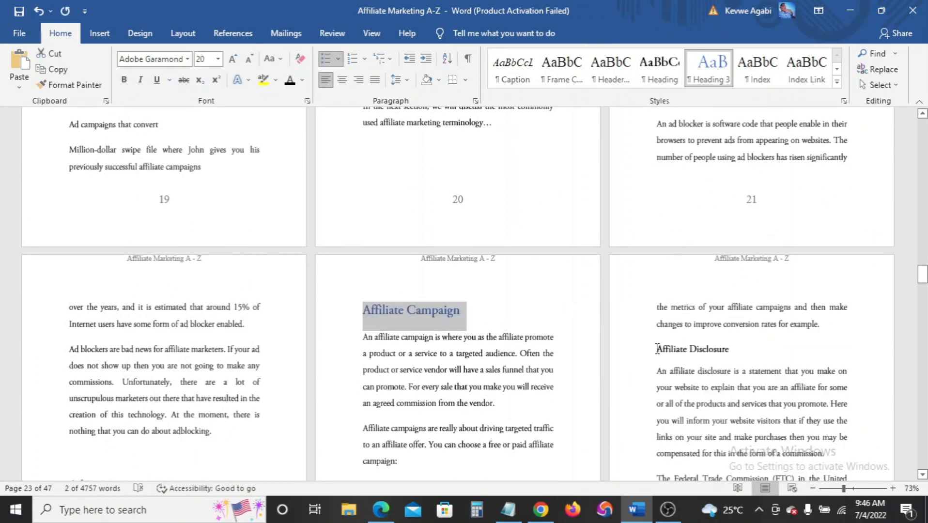
drag(657, 349, 731, 349)
click(712, 68)
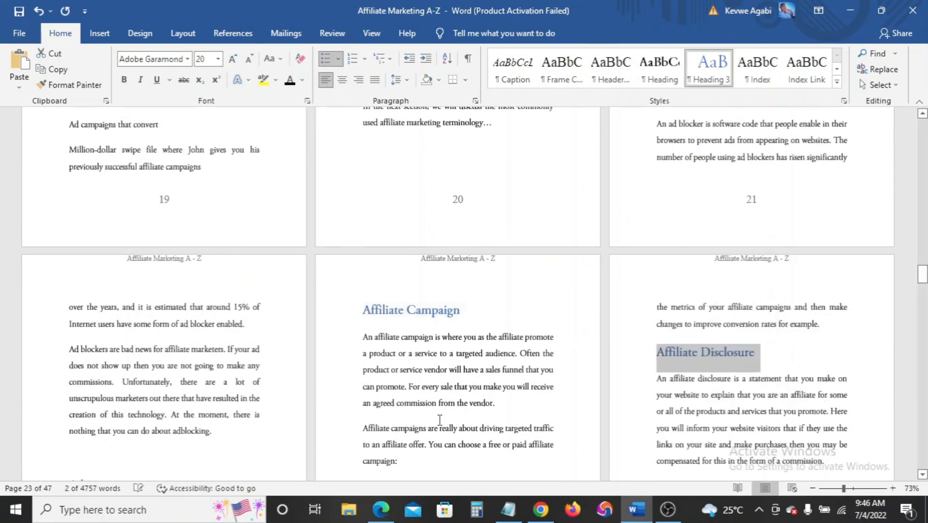
click(444, 336)
Scroll back up through the document and set the zoom to 100%
scroll(454, 345, up, 20)
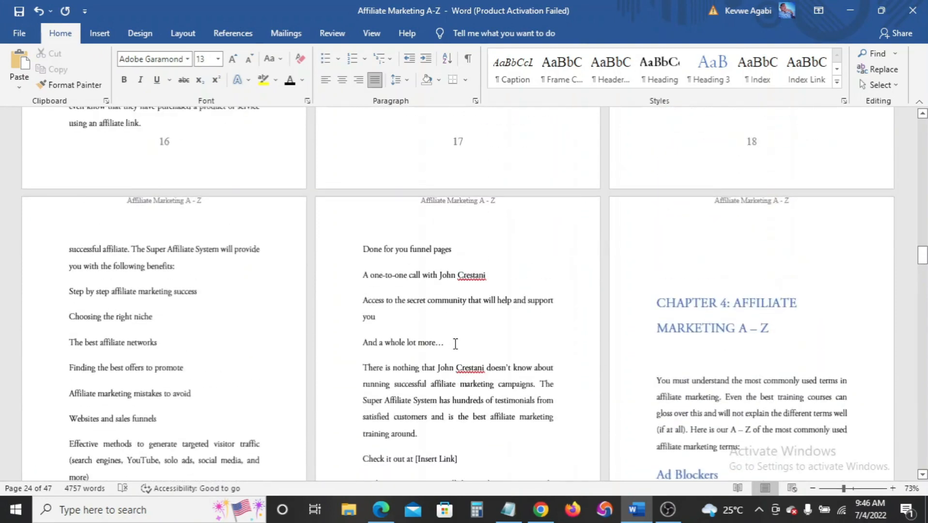
scroll(453, 344, up, 10)
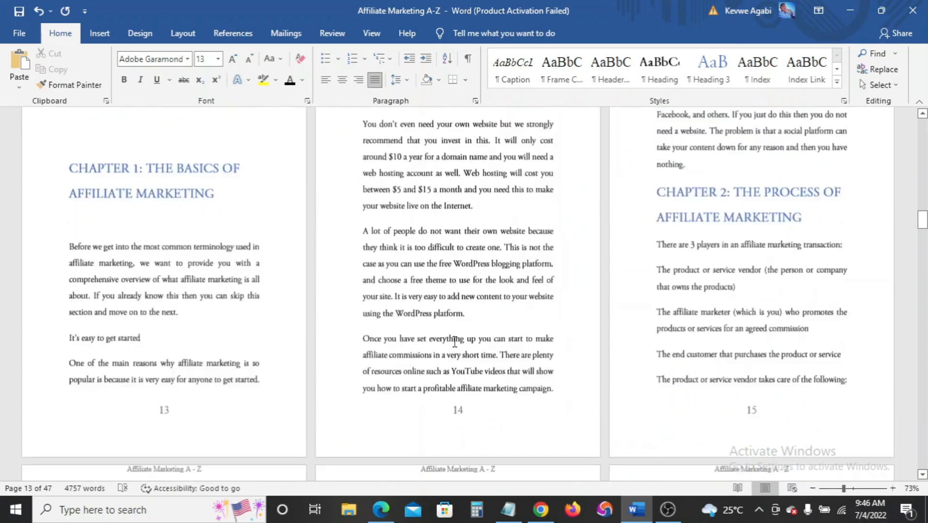
scroll(454, 341, up, 20)
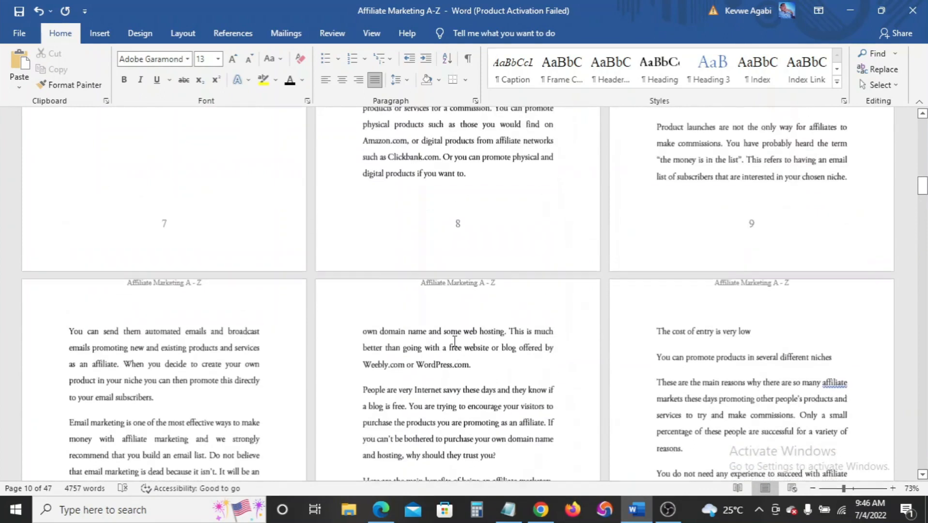
scroll(454, 341, up, 15)
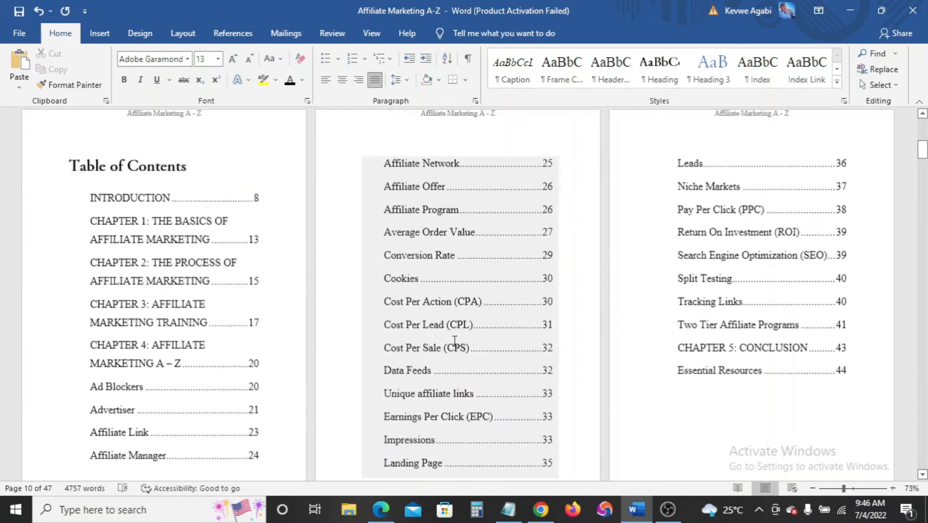
scroll(453, 343, up, 2)
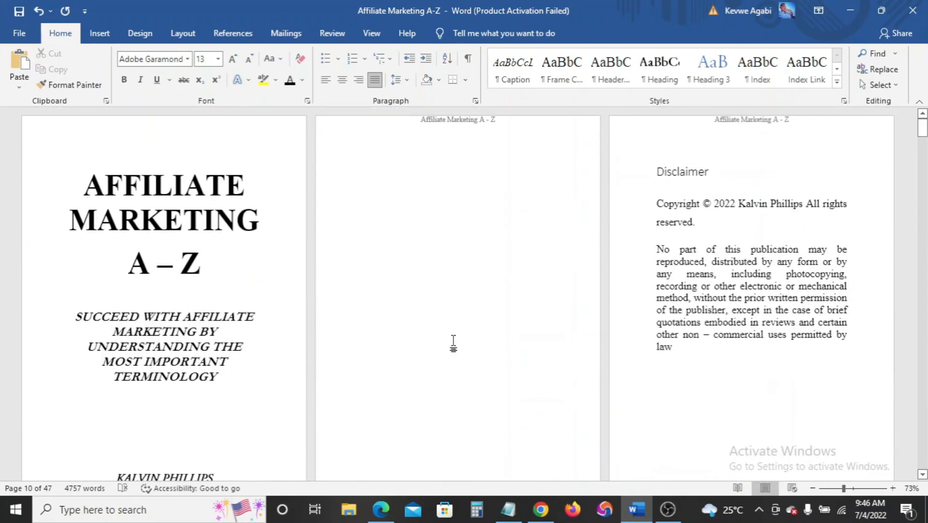
scroll(453, 343, down, 10)
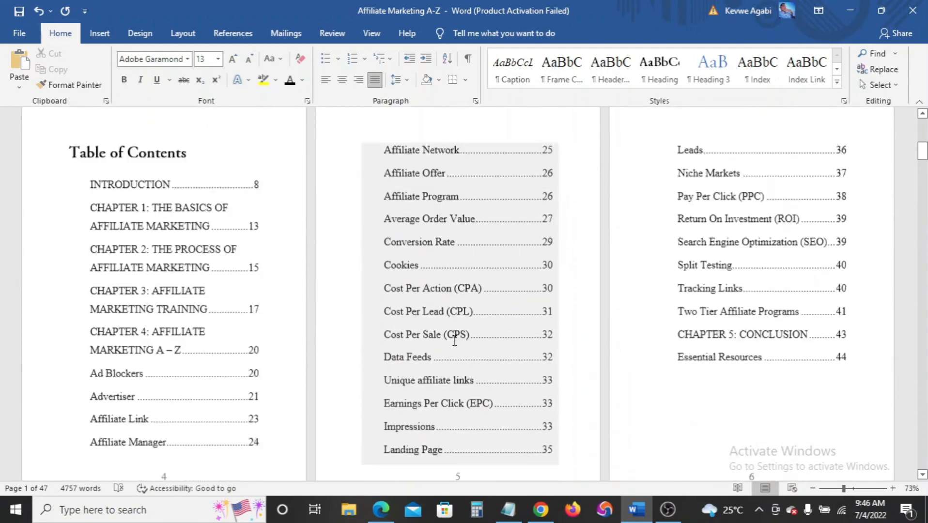
scroll(454, 340, down, 5)
drag(922, 172, 922, 387)
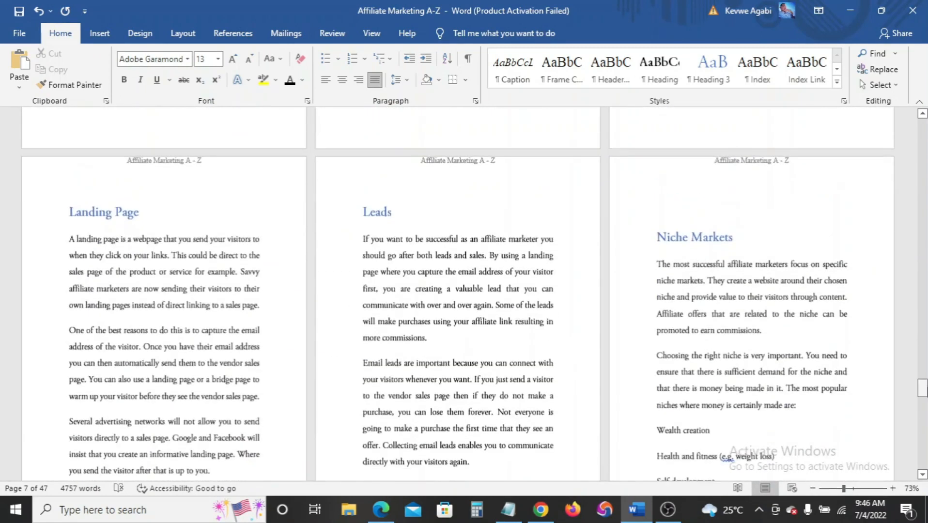
drag(845, 490, 853, 490)
Correct 'that other affiliates' to 'that other affiliate' in the Bonuses paragraph
scroll(615, 310, up, 10)
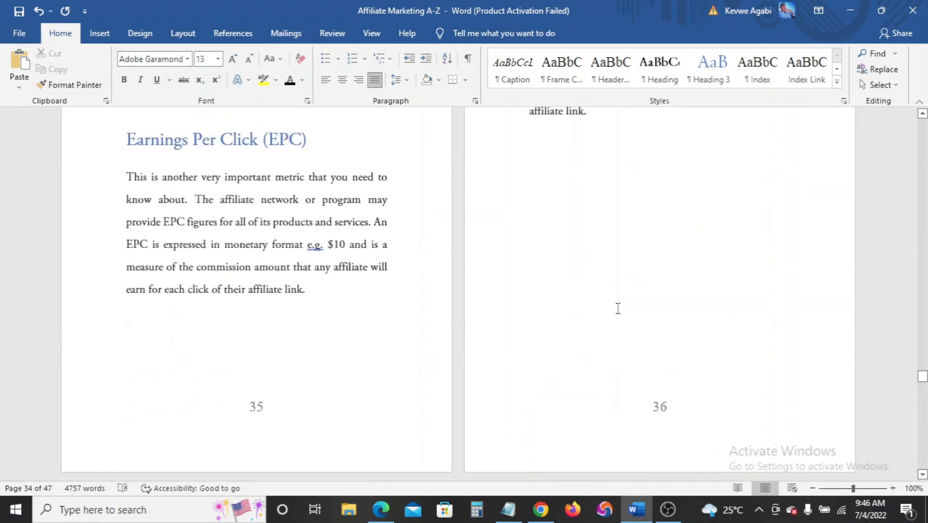
scroll(737, 375, up, 15)
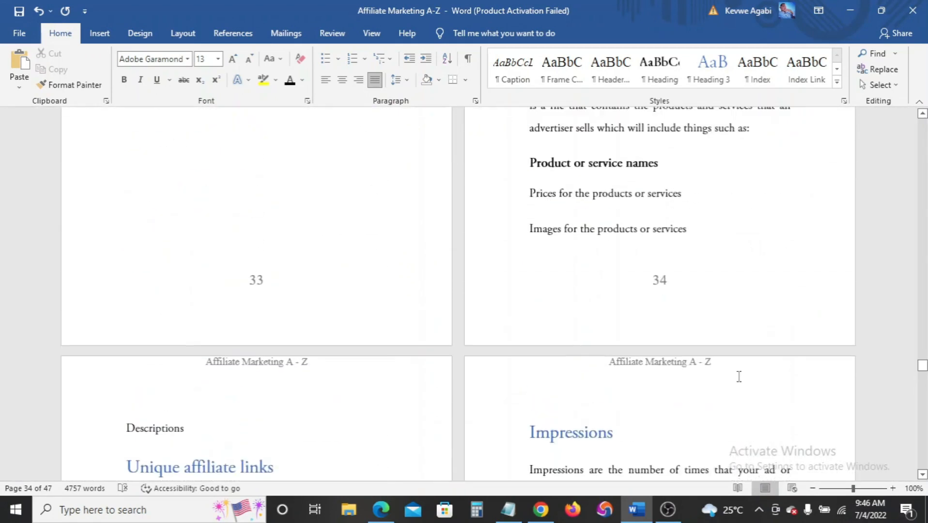
scroll(736, 373, up, 10)
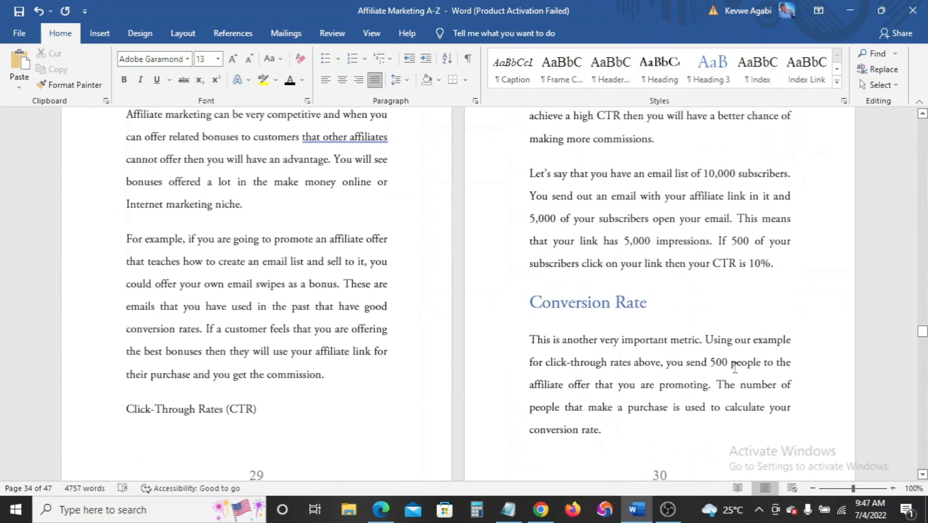
scroll(733, 372, down, 4)
scroll(735, 368, up, 1)
scroll(734, 368, up, 5)
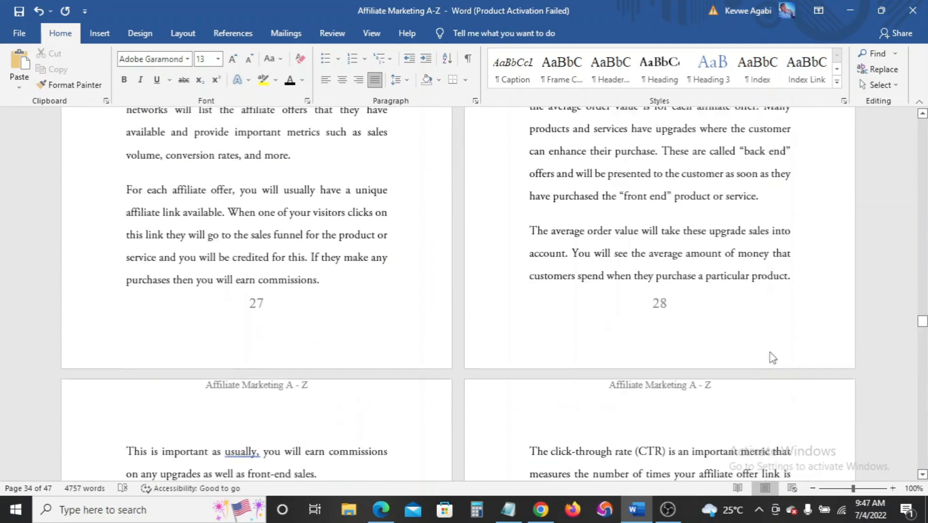
scroll(771, 356, down, 4)
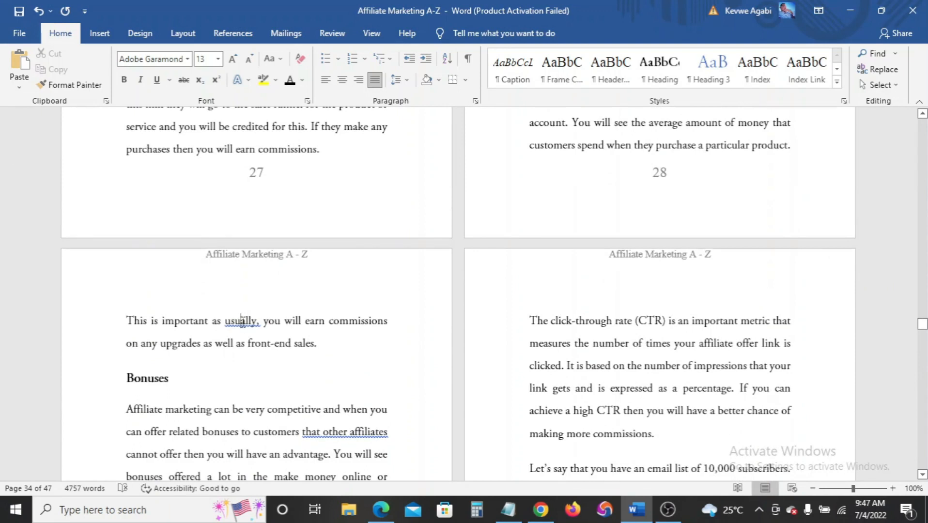
click(220, 136)
right_click(330, 432)
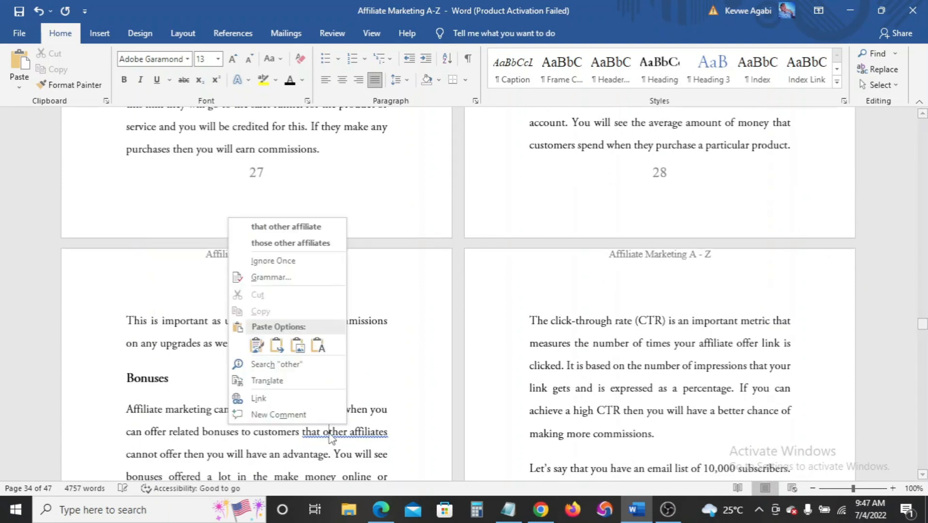
click(320, 228)
Scroll through the ebook's 45 pages to review the headers
scroll(433, 415, up, 15)
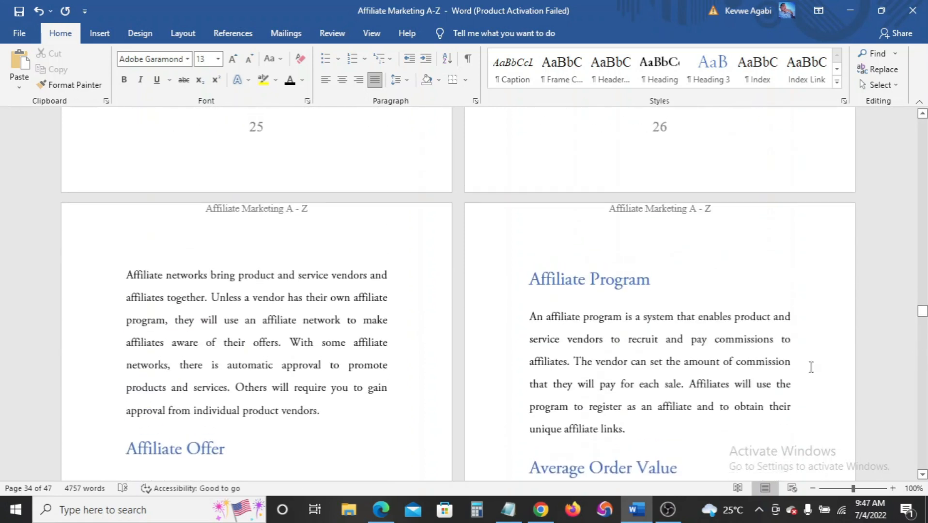
scroll(759, 389, up, 3)
drag(923, 305, 923, 127)
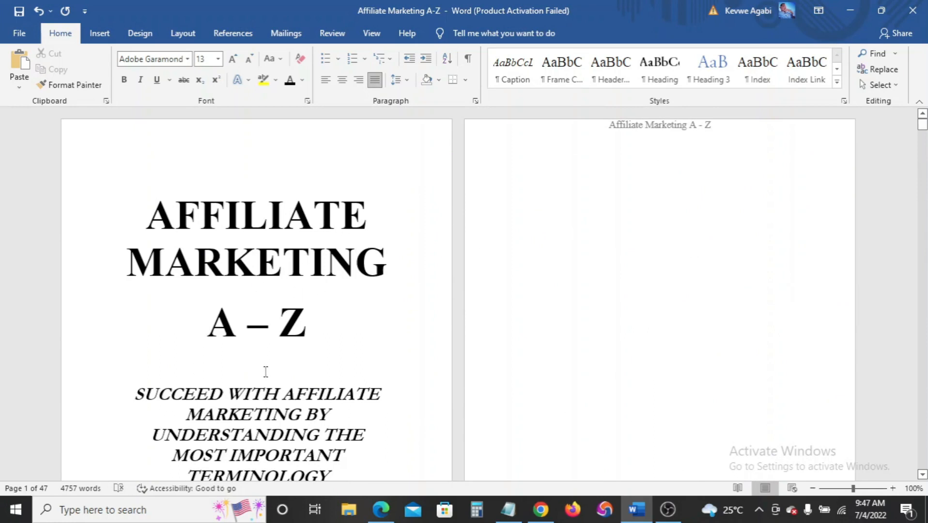
scroll(270, 324, down, 10)
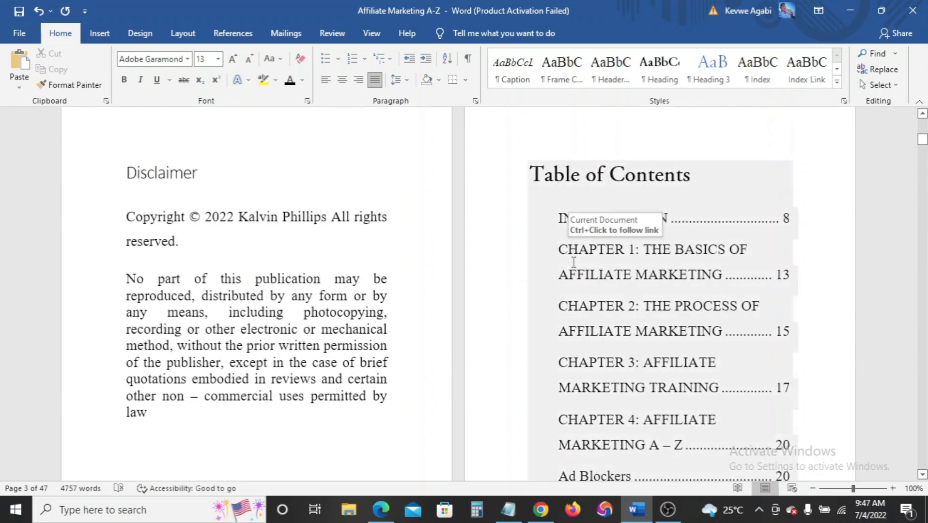
scroll(573, 262, down, 15)
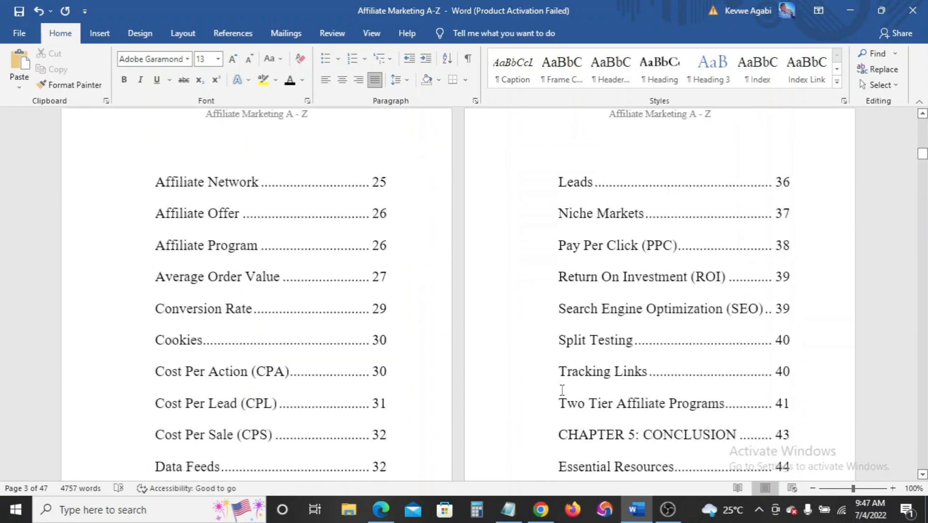
scroll(561, 390, down, 5)
scroll(522, 298, up, 1)
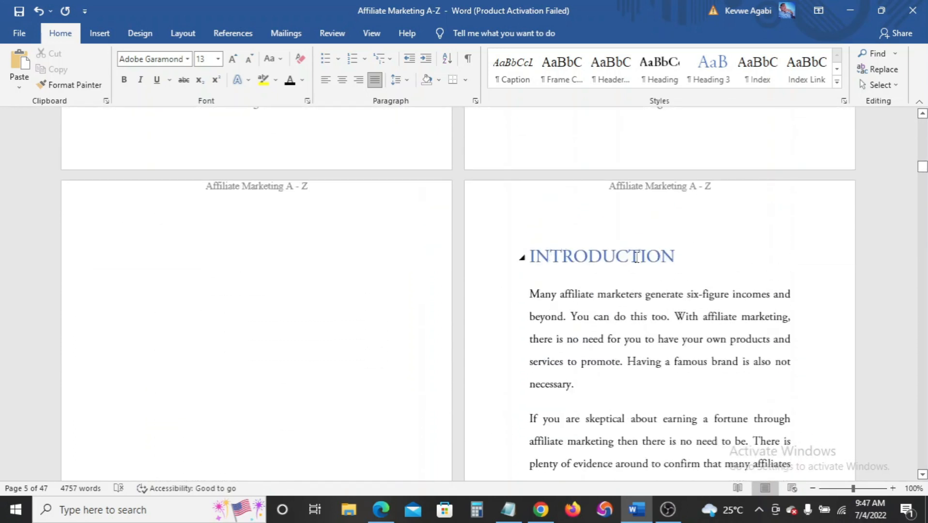
scroll(493, 366, down, 10)
scroll(494, 364, up, 1)
scroll(494, 364, down, 4)
scroll(493, 365, up, 6)
scroll(635, 183, up, 20)
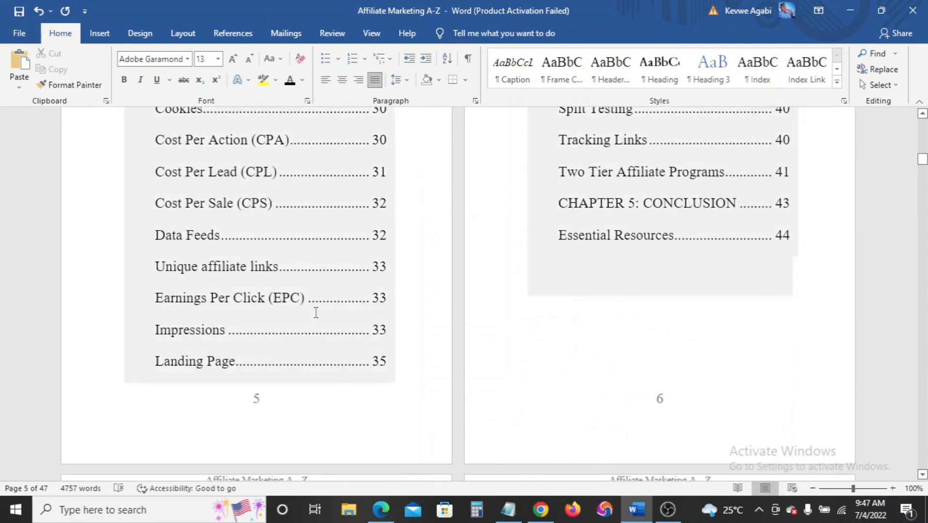
scroll(319, 315, down, 11)
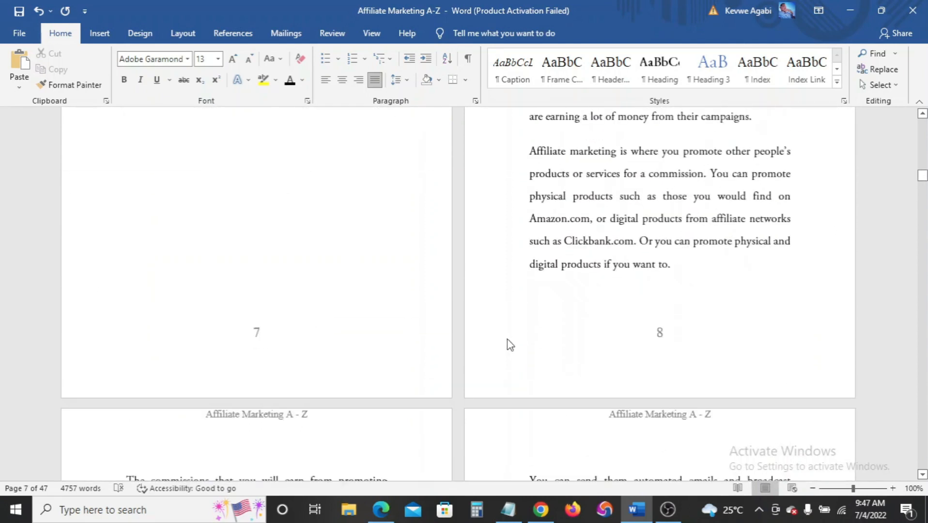
scroll(581, 334, down, 1)
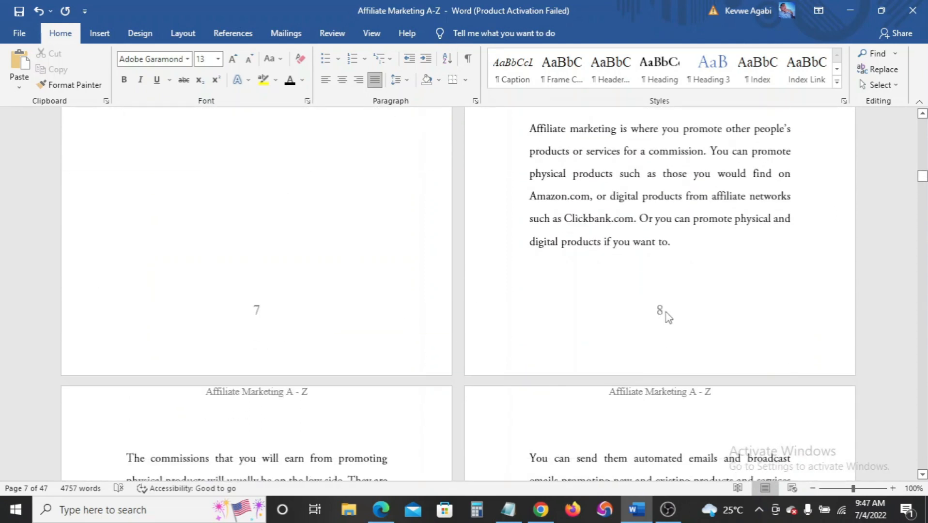
scroll(629, 396, down, 12)
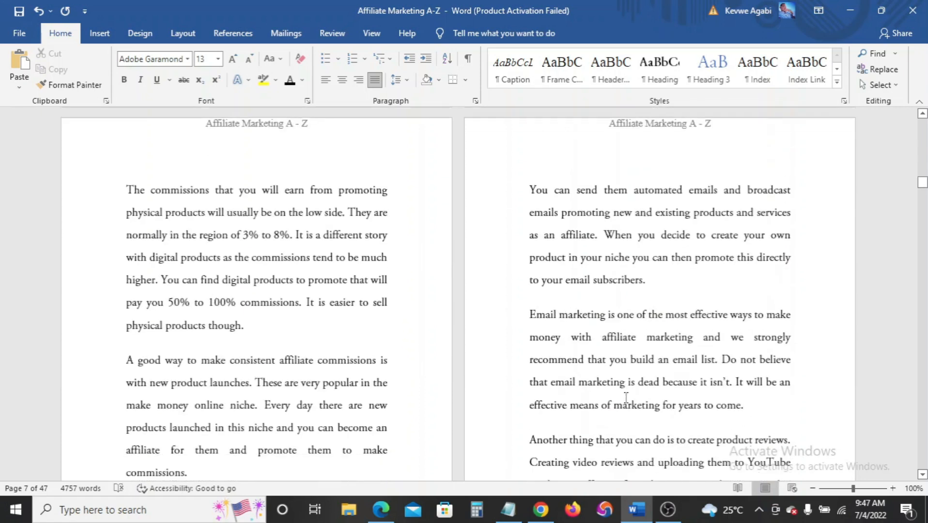
scroll(626, 398, down, 1)
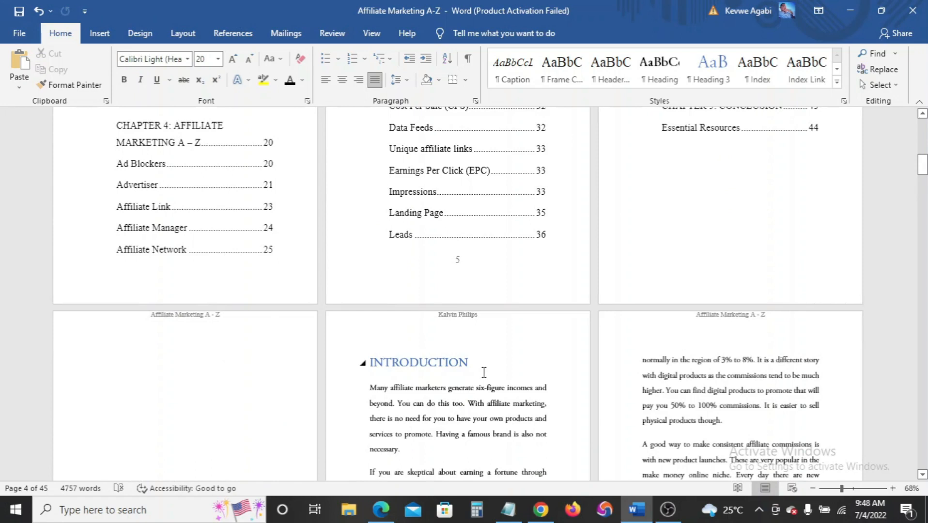
Check that headers alternate between author name and book title, then click in the contents list
scroll(483, 372, up, 10)
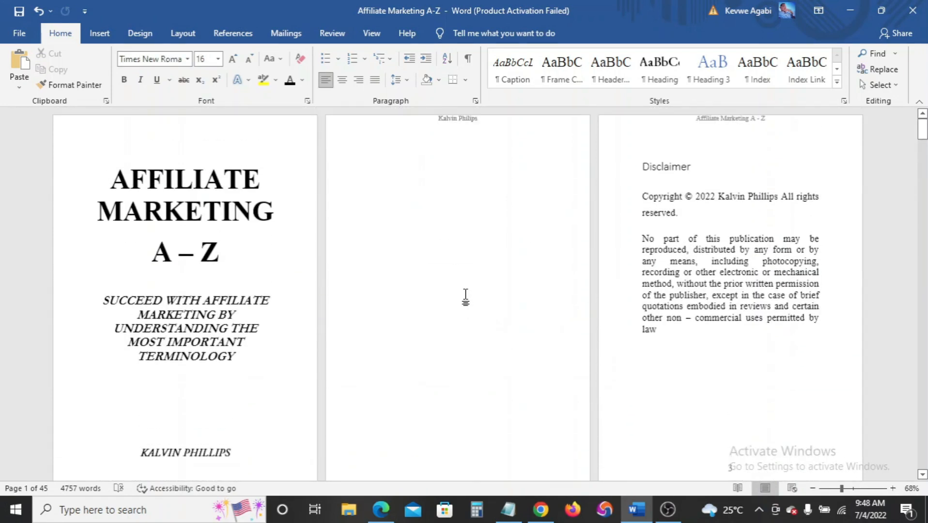
scroll(465, 296, down, 10)
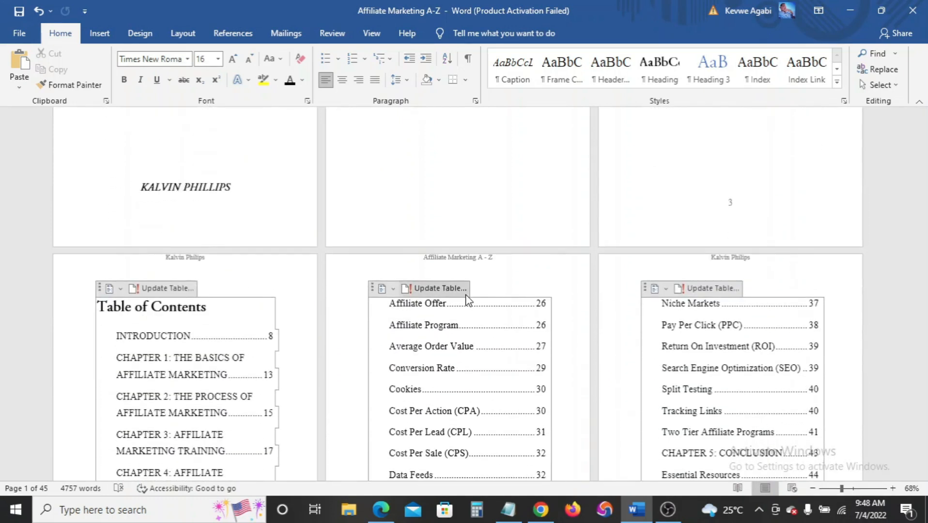
scroll(498, 371, down, 3)
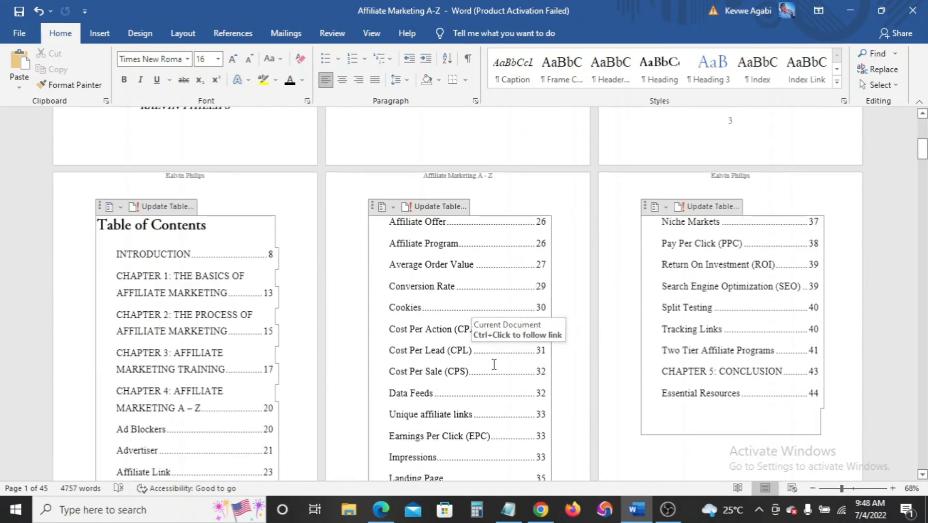
scroll(494, 364, down, 5)
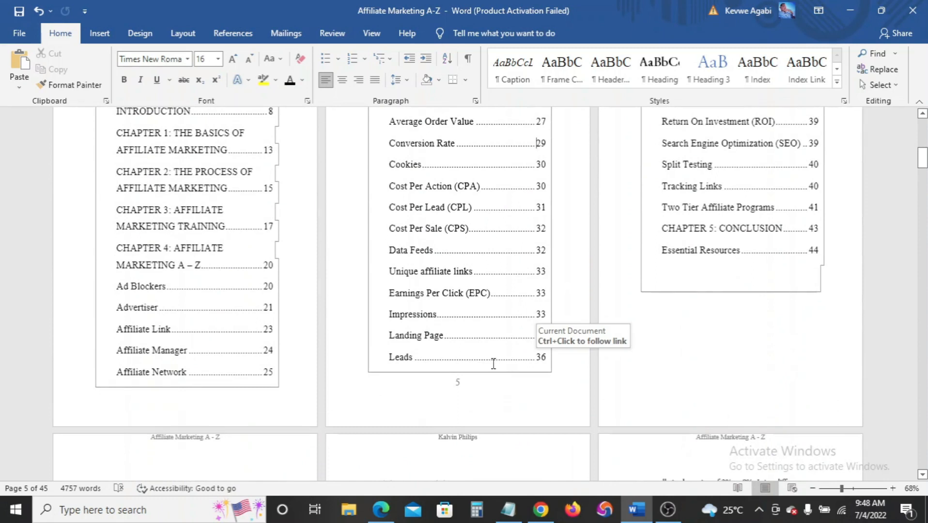
scroll(493, 364, down, 5)
scroll(491, 362, up, 4)
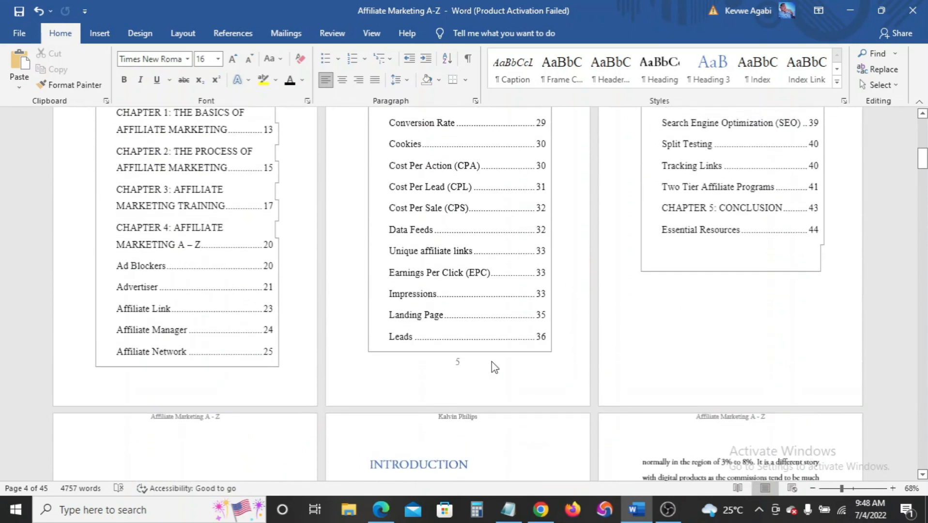
scroll(492, 366, up, 5)
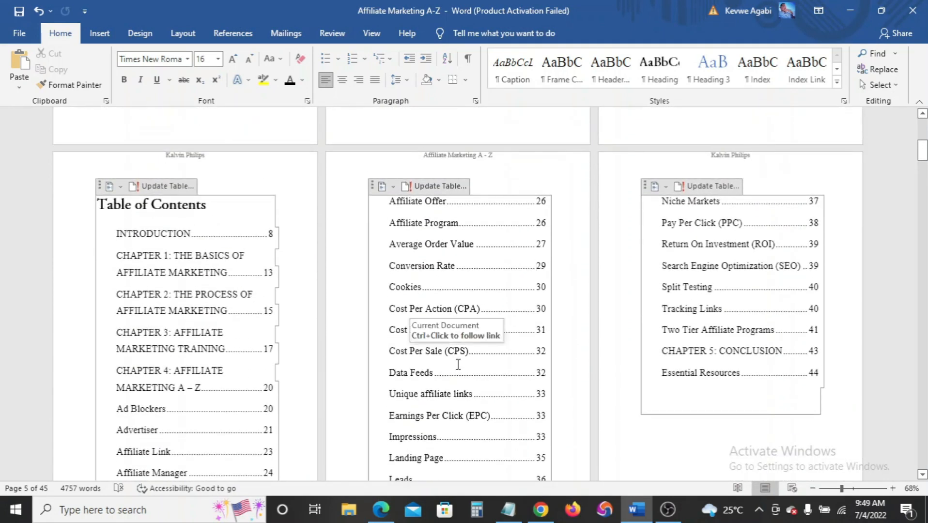
scroll(458, 364, down, 10)
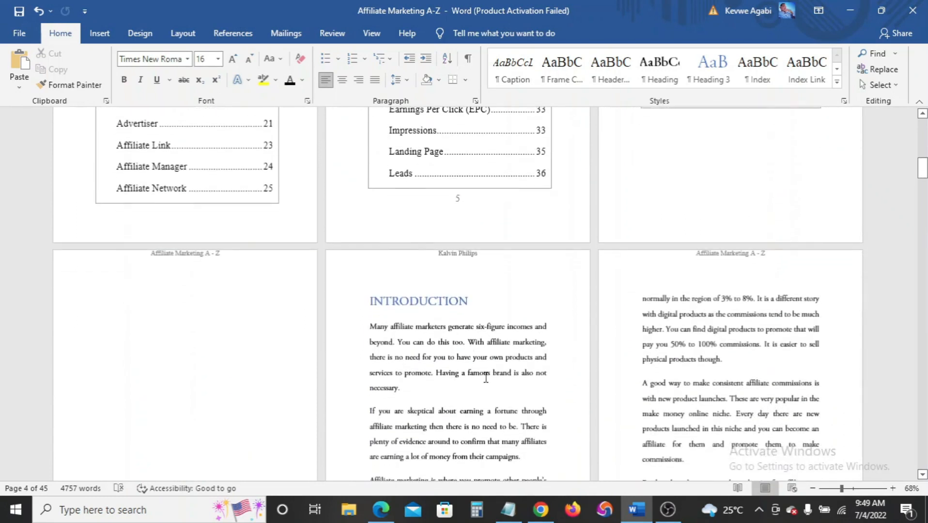
scroll(484, 375, down, 15)
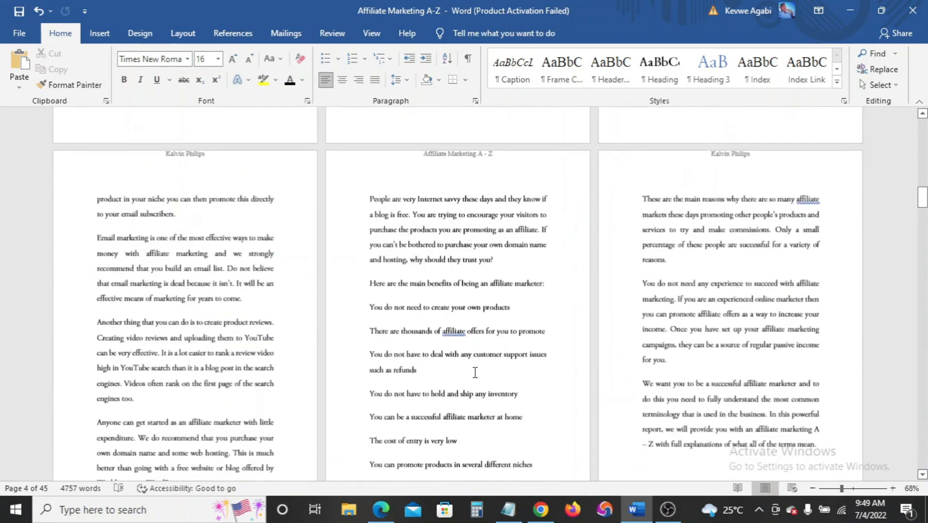
scroll(475, 373, up, 10)
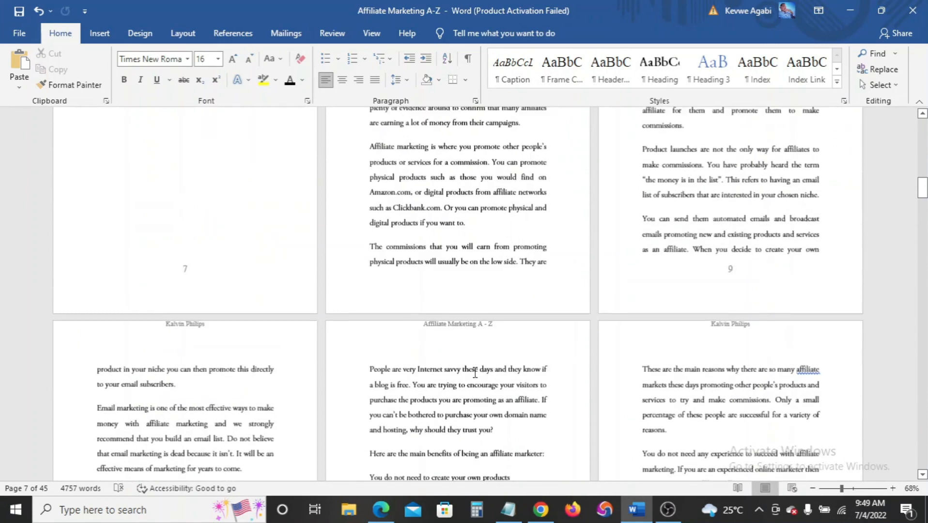
scroll(475, 373, up, 10)
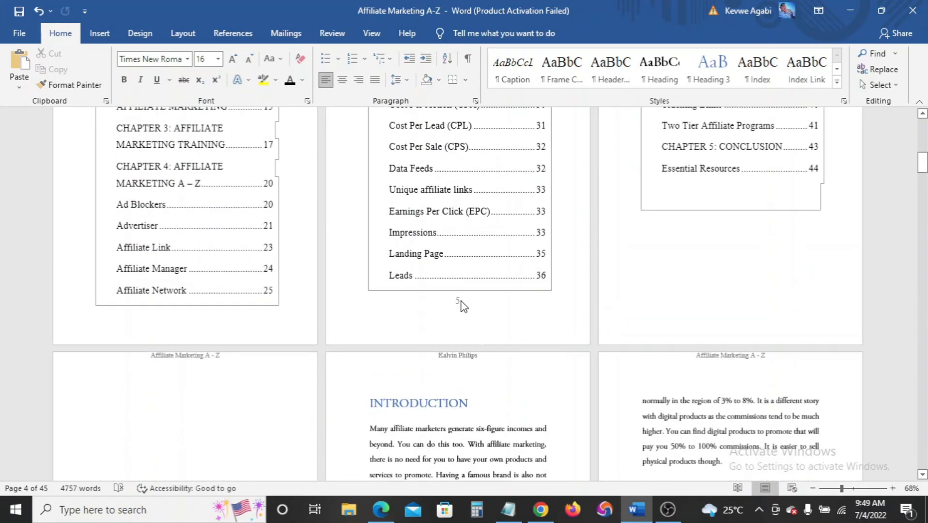
click(460, 301)
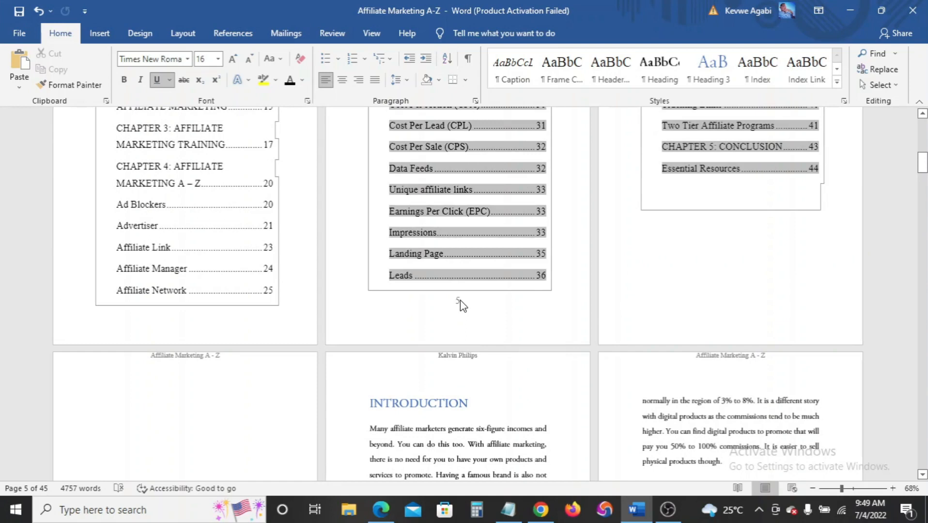
Open the footer for editing and browse the Page Number Bottom of Page styles
double_click(461, 301)
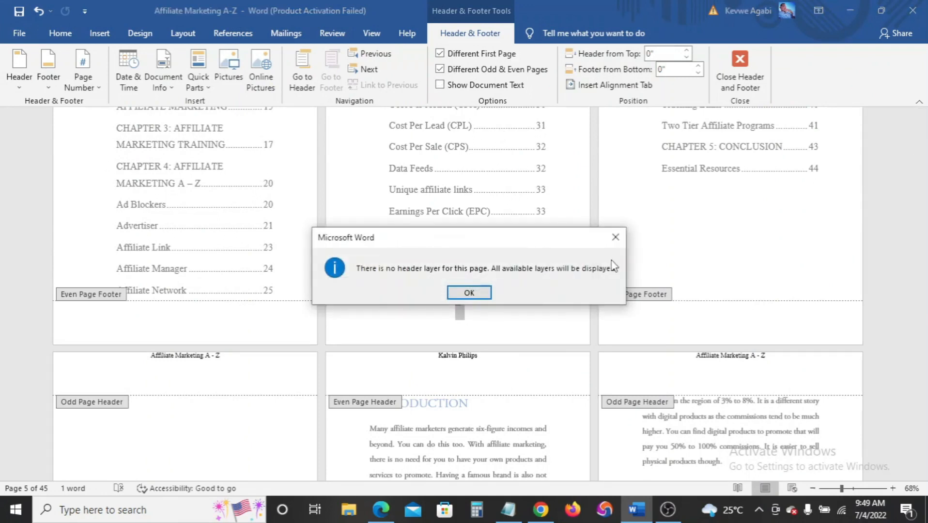
click(615, 237)
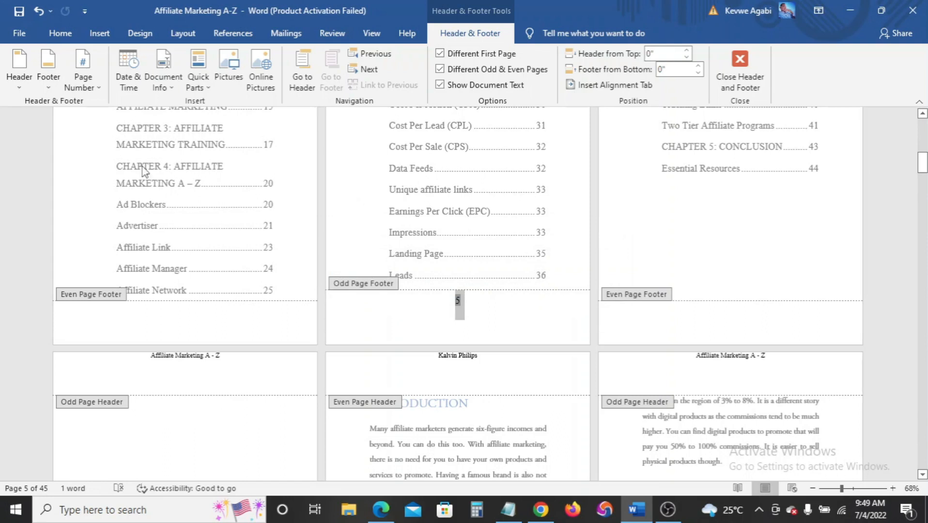
click(93, 80)
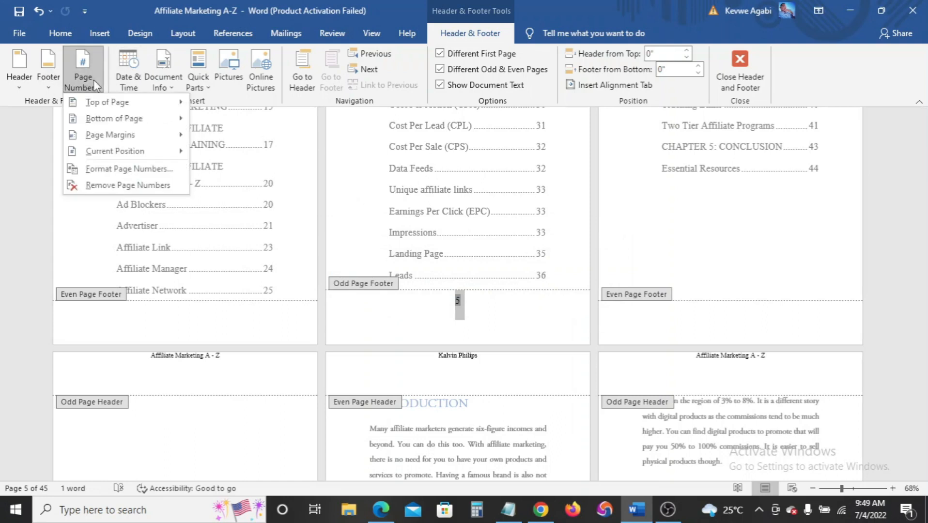
mouse_move(115, 113)
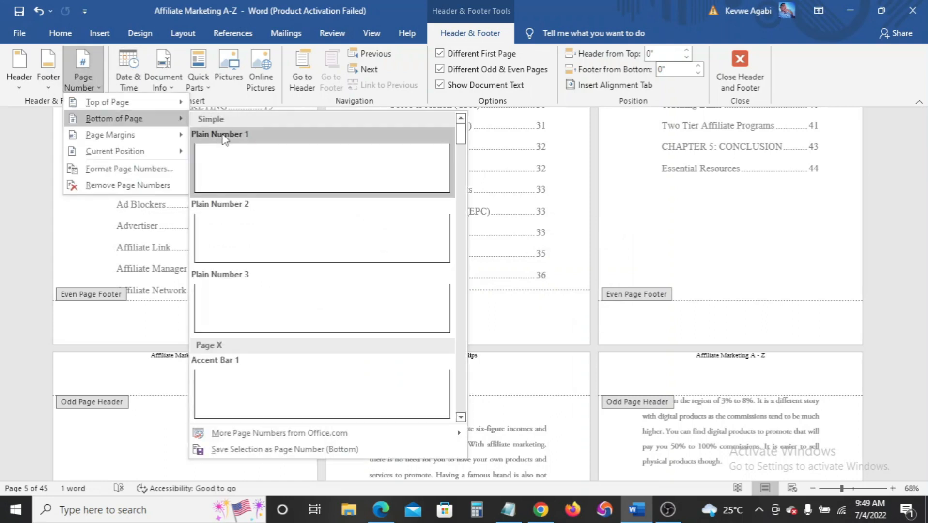
scroll(281, 258, down, 15)
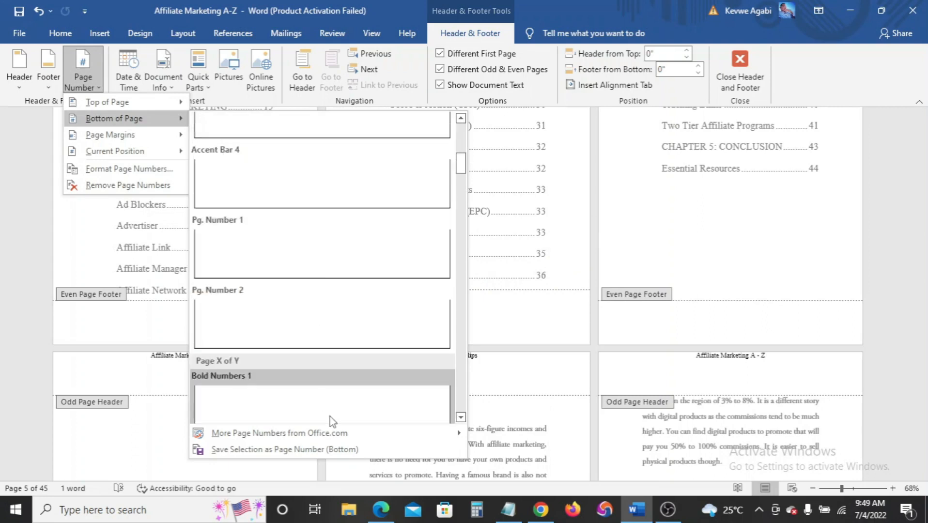
scroll(433, 416, down, 7)
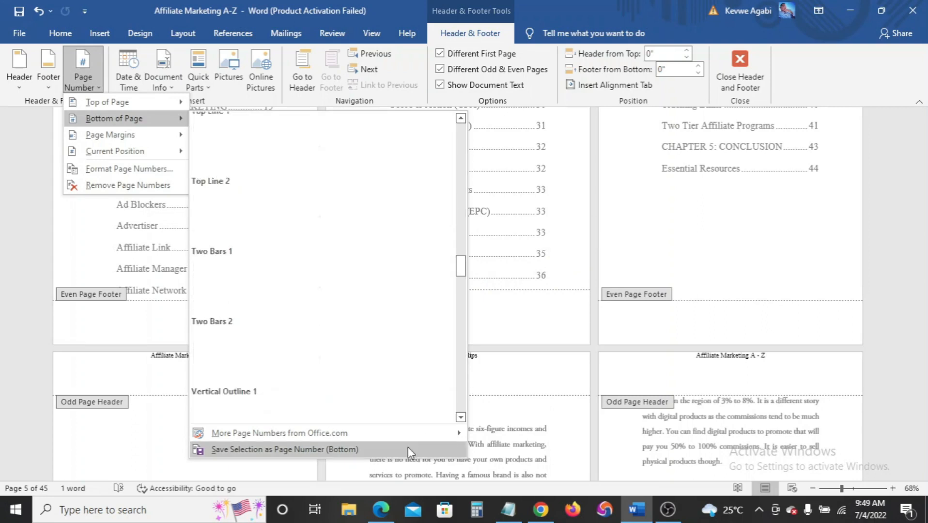
scroll(392, 221, up, 20)
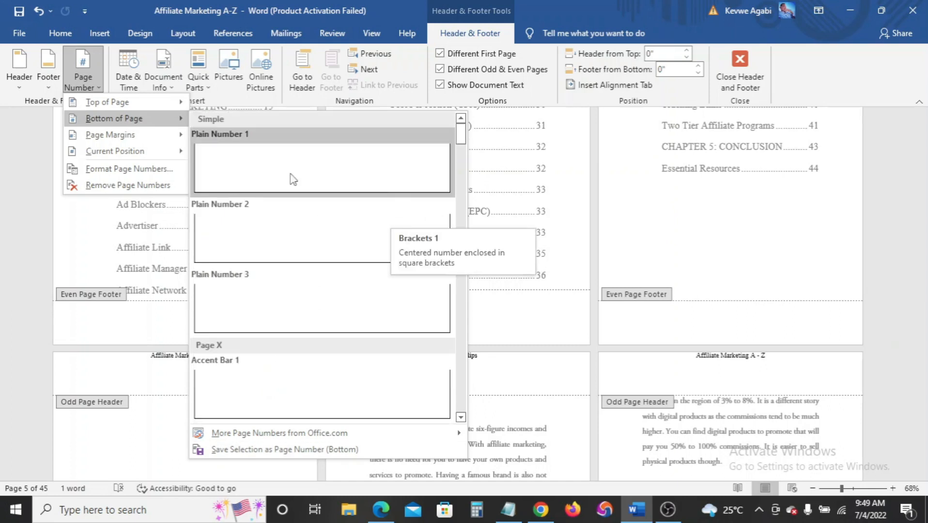
Dismiss the page number styles without choosing one and exit header and footer editing
click(129, 185)
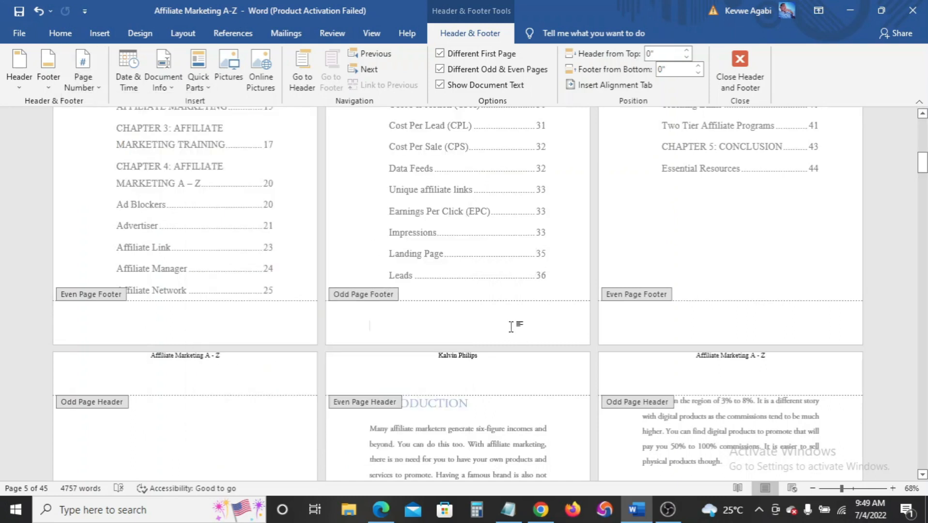
click(740, 66)
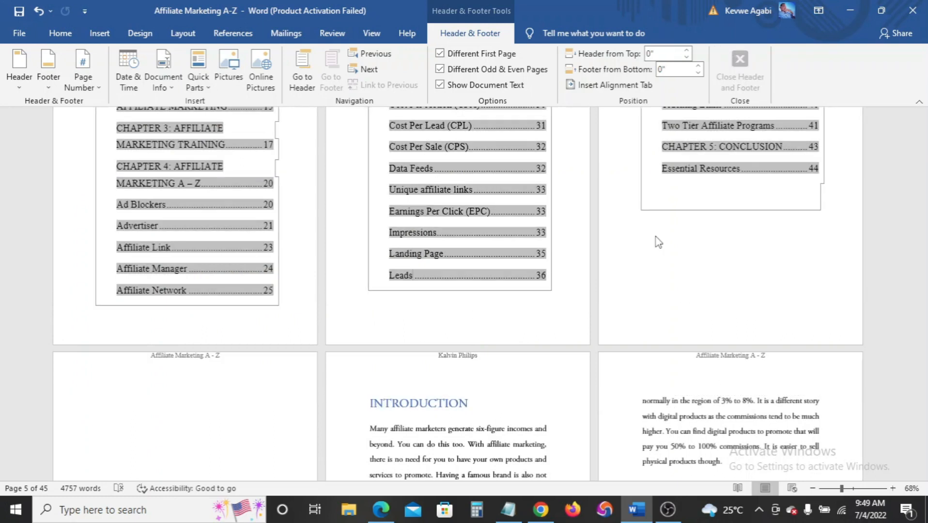
scroll(649, 247, up, 5)
Follow the INTRODUCTION contents entry to its section, then scroll back to the table of contents
scroll(648, 254, up, 2)
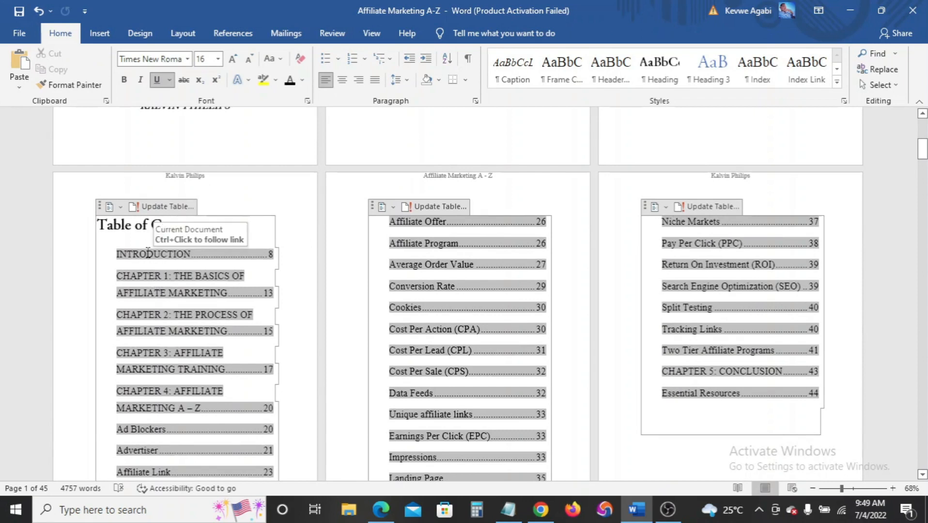
ctrl+click(184, 261)
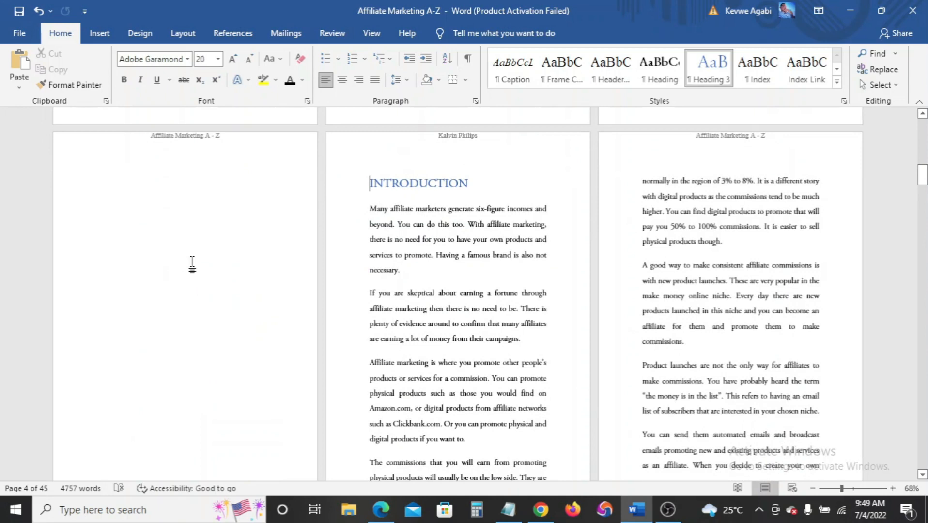
scroll(265, 202, up, 5)
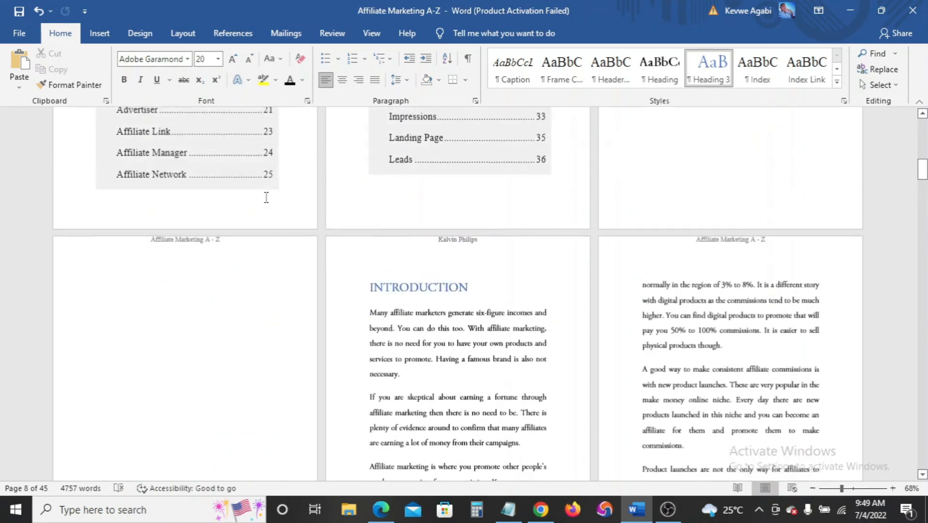
scroll(327, 363, up, 7)
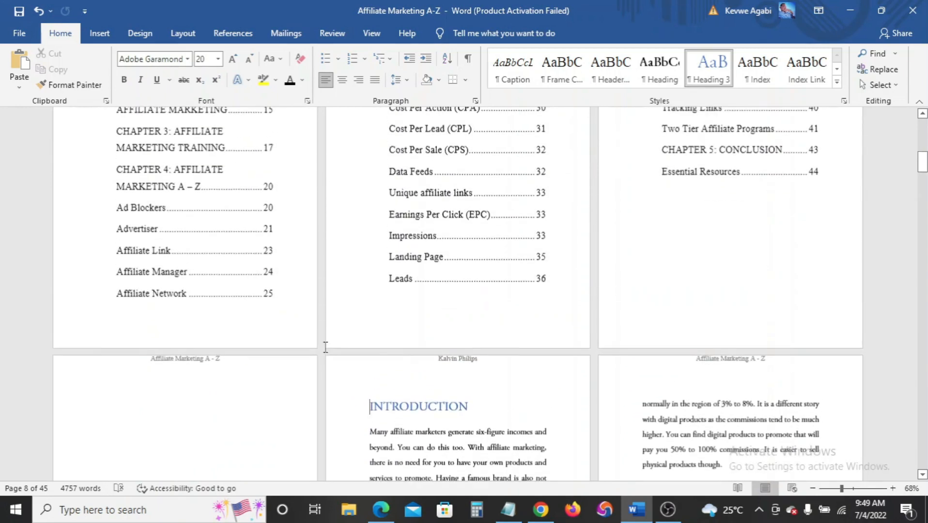
scroll(324, 341, down, 6)
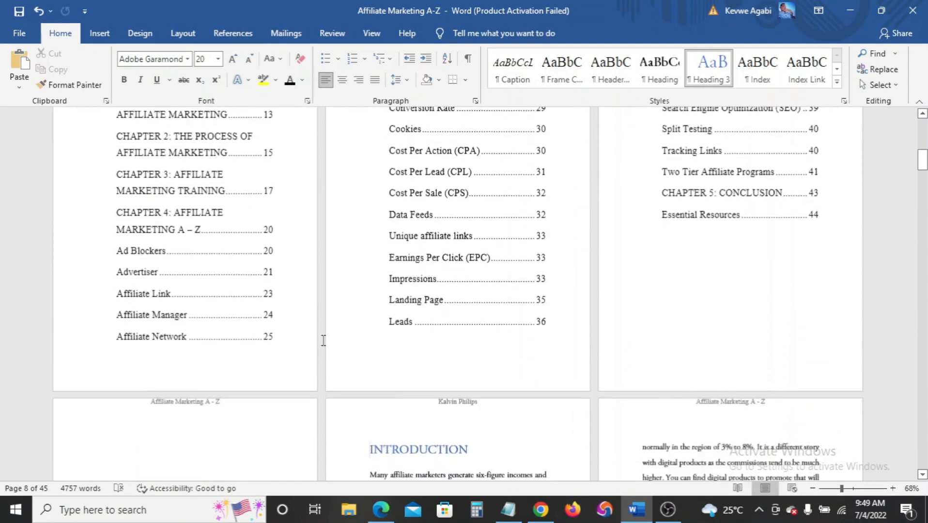
scroll(321, 345, up, 4)
Place the cursor in the table of contents and review the ebook down to Chapter 4
click(231, 284)
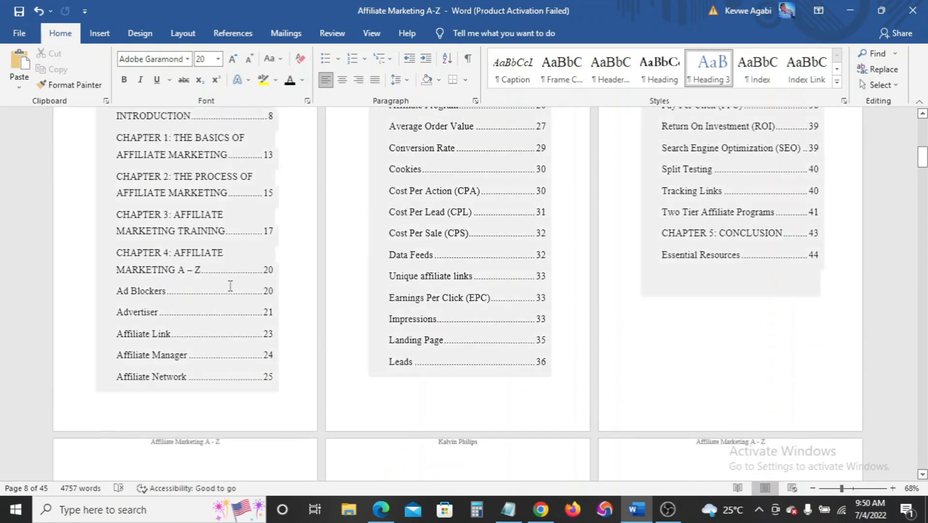
scroll(231, 285, up, 3)
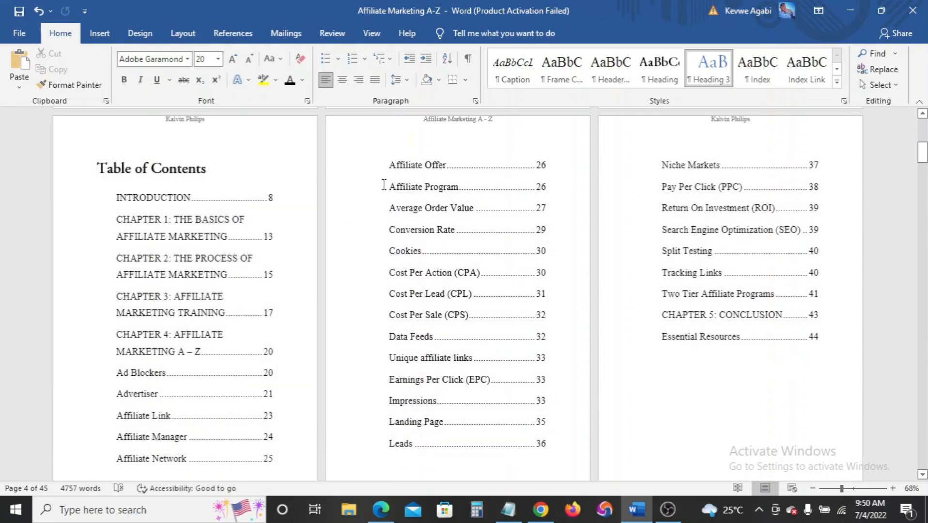
scroll(405, 256, down, 5)
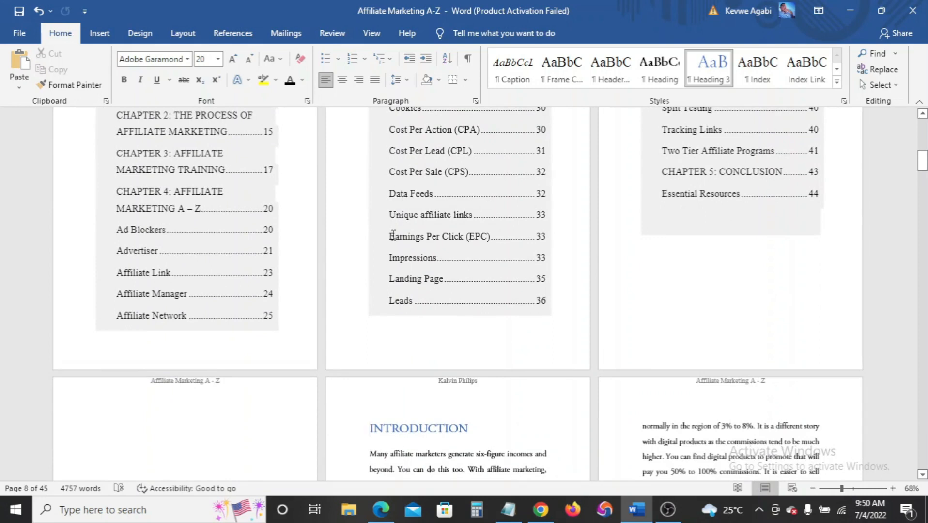
scroll(393, 236, down, 15)
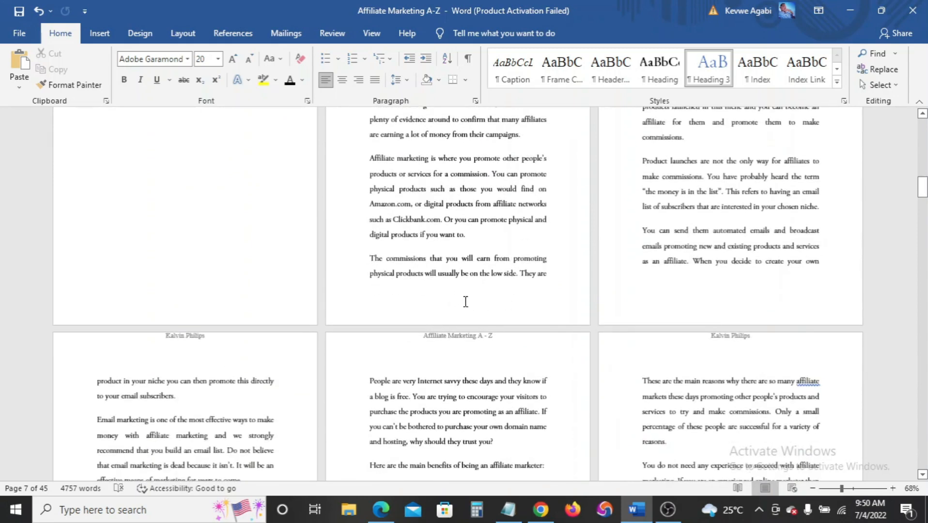
scroll(461, 300, down, 5)
scroll(460, 301, up, 3)
scroll(458, 300, up, 10)
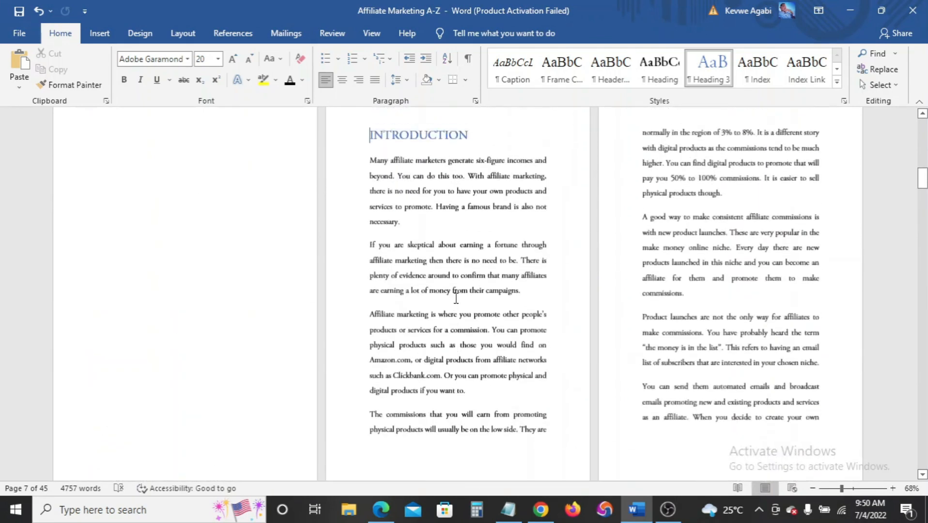
scroll(441, 264, up, 10)
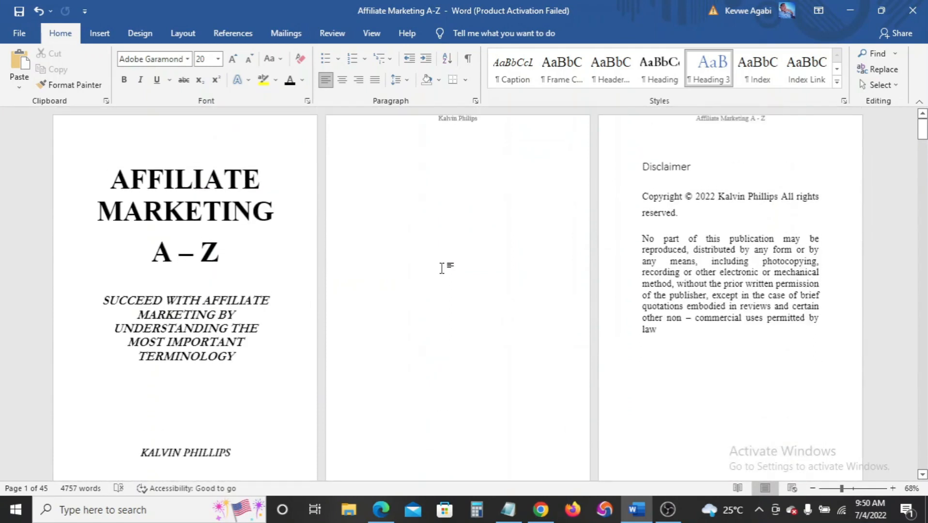
scroll(442, 268, down, 10)
scroll(442, 268, down, 10)
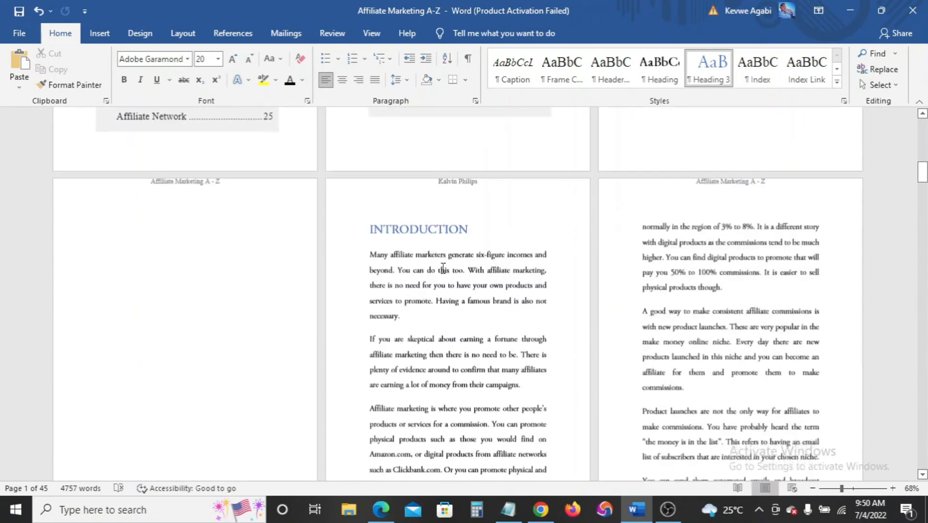
scroll(443, 269, down, 5)
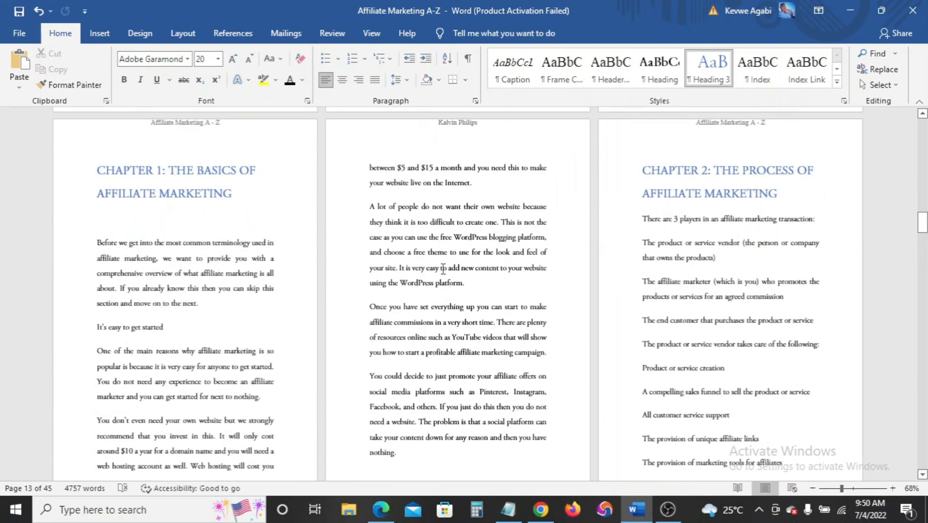
scroll(443, 269, down, 8)
scroll(443, 268, down, 8)
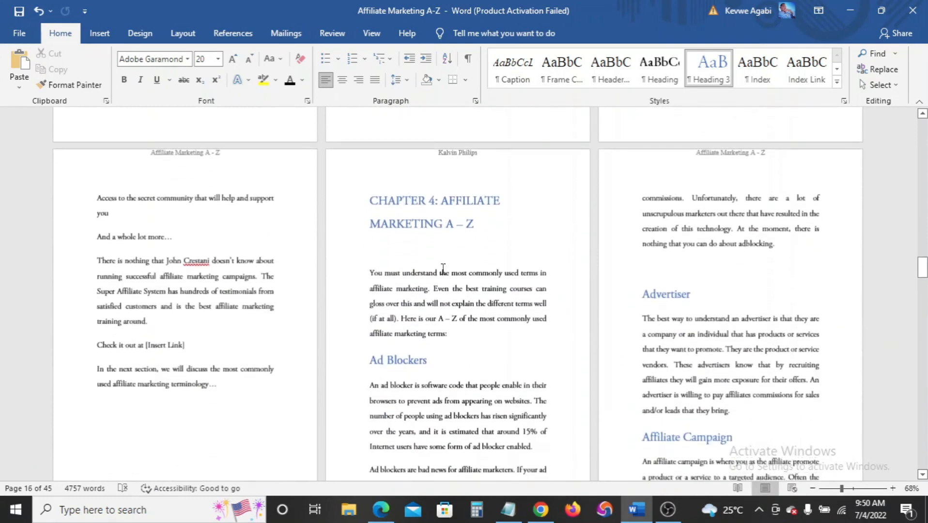
scroll(444, 267, down, 1)
With paragraph marks shown, delete the blank line under the Chapter 4 heading, then hide the marks
click(377, 232)
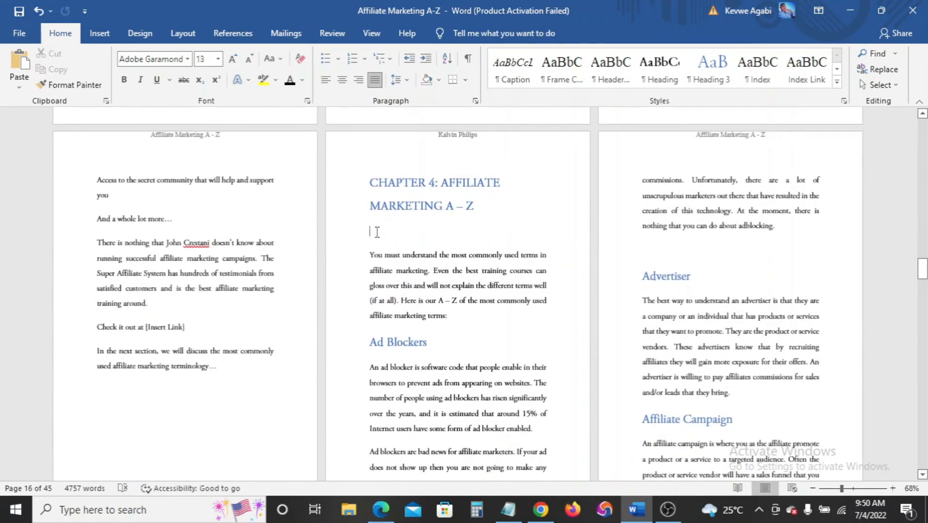
click(468, 59)
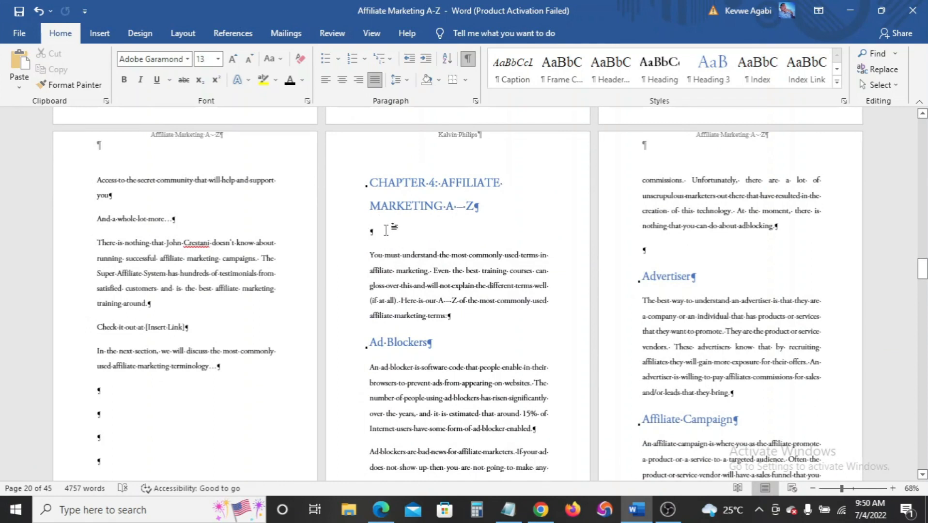
key(BackSpace)
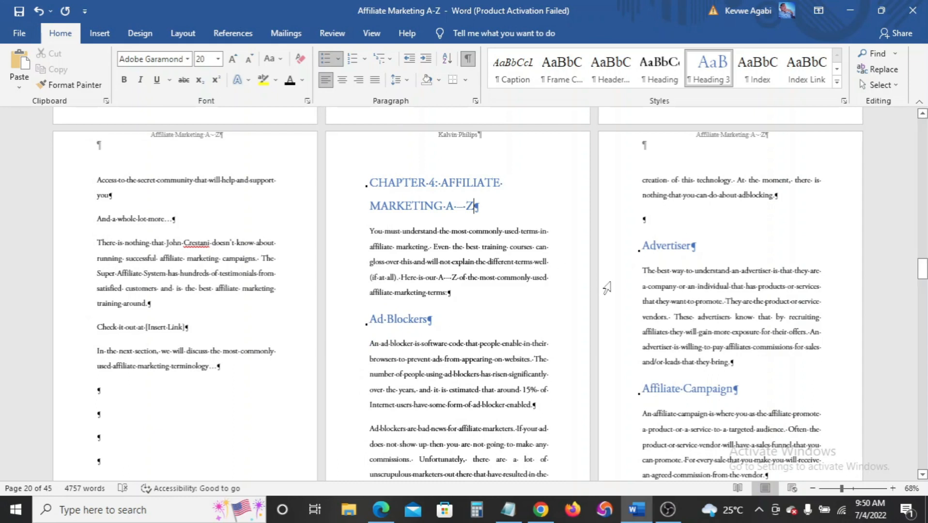
scroll(606, 289, down, 6)
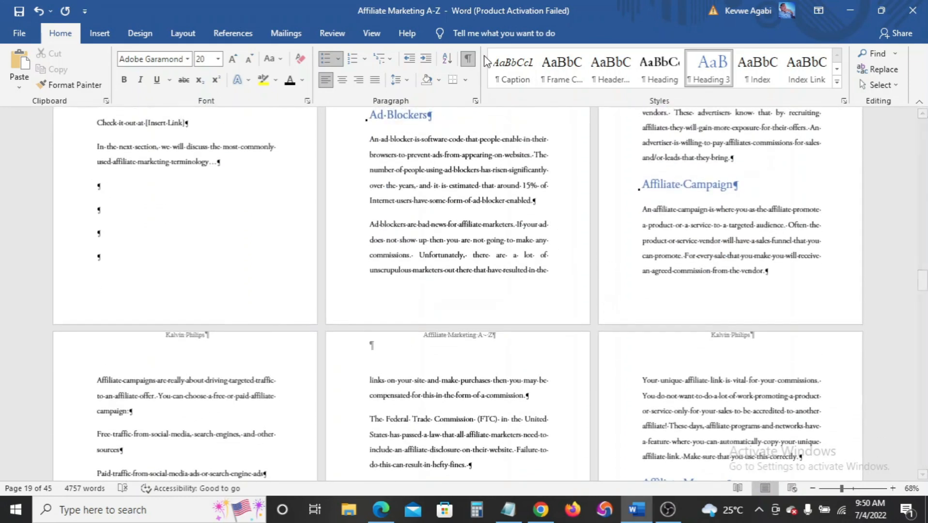
click(468, 58)
scroll(514, 251, down, 7)
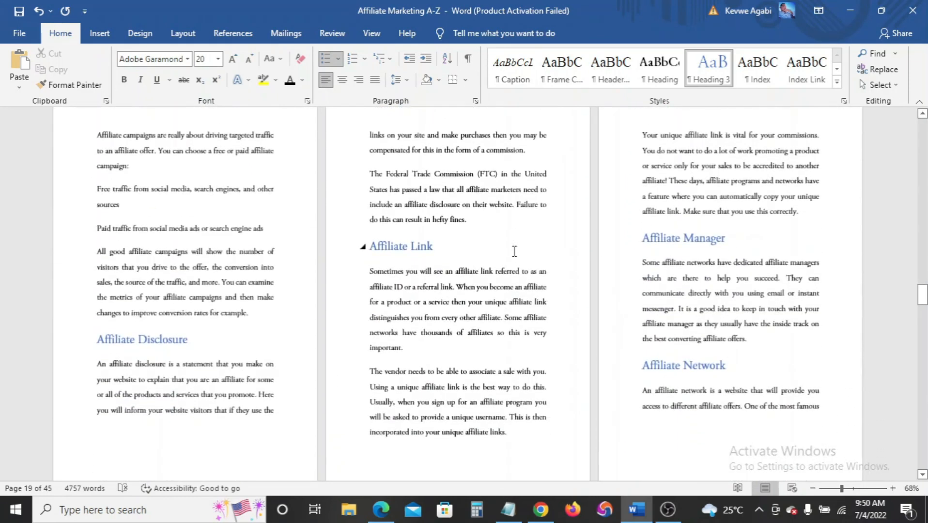
scroll(514, 251, up, 2)
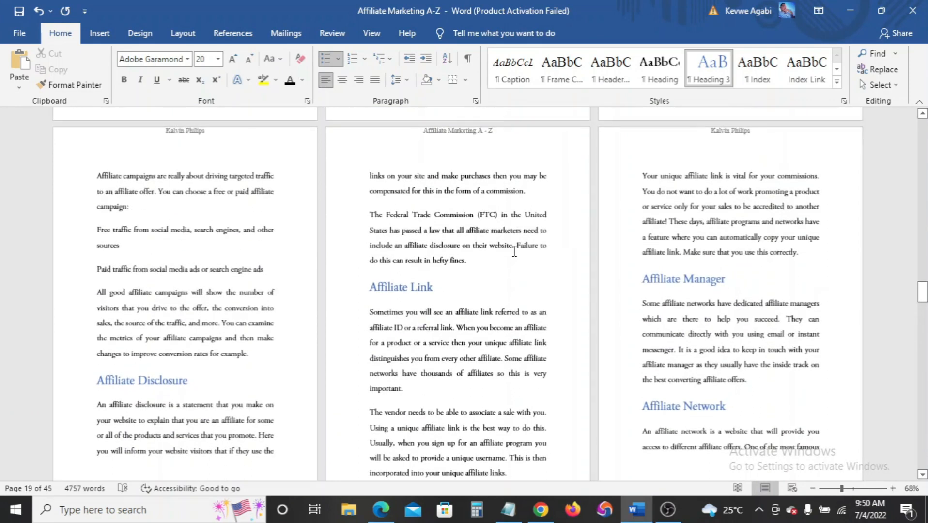
scroll(515, 251, up, 8)
scroll(512, 251, up, 10)
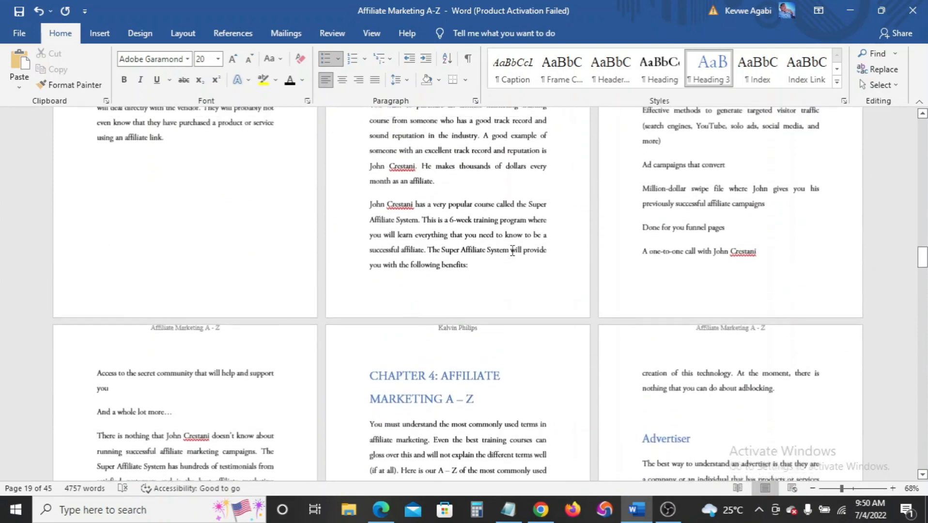
scroll(512, 251, up, 1)
scroll(510, 251, up, 3)
scroll(510, 252, up, 10)
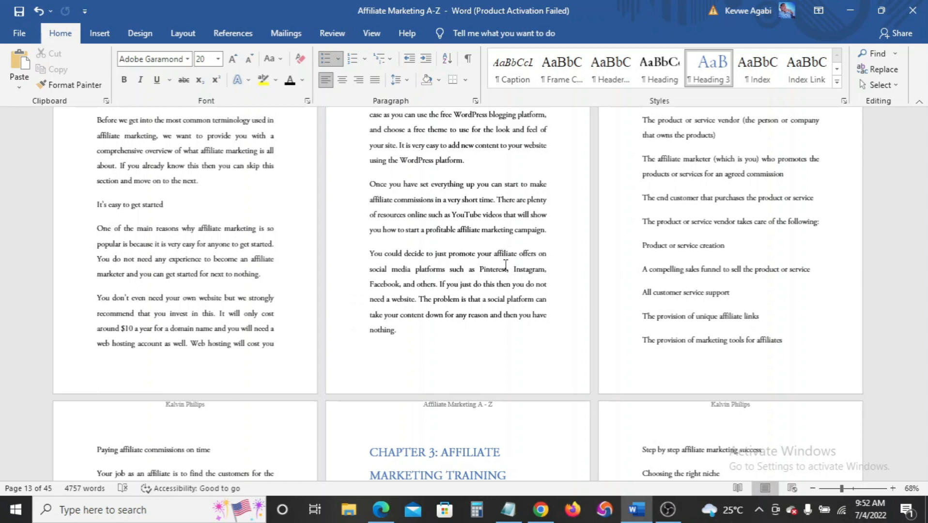
Undo the last edit with Ctrl+Z
key(ctrl+z)
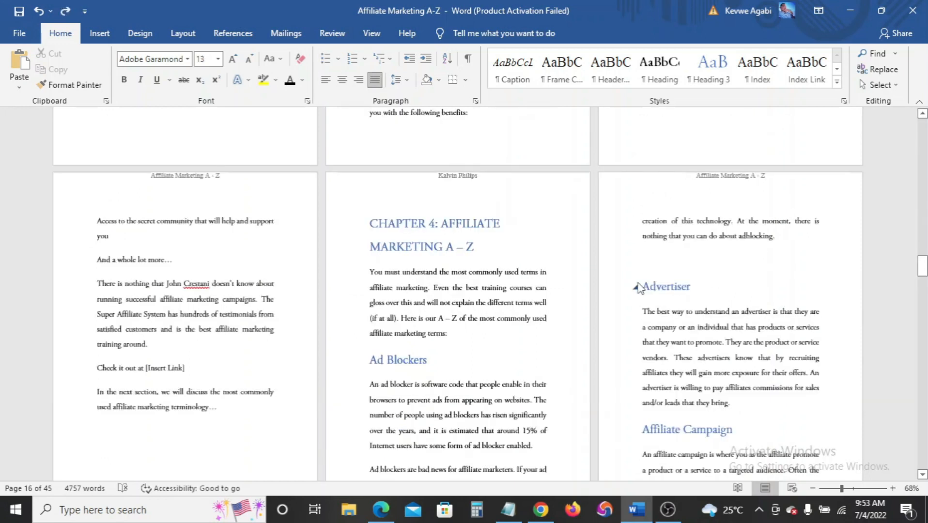